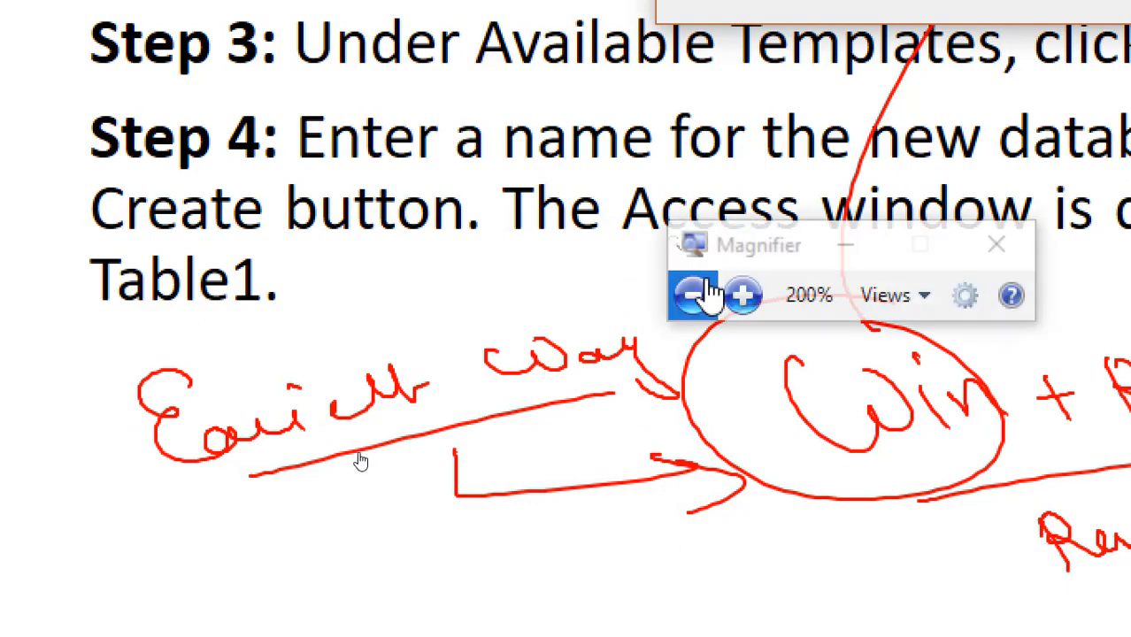
Step: Dismiss the Run error for "access" and magnify the Run dialog to 200% with the Magnifier clear of its command field
click(708, 292)
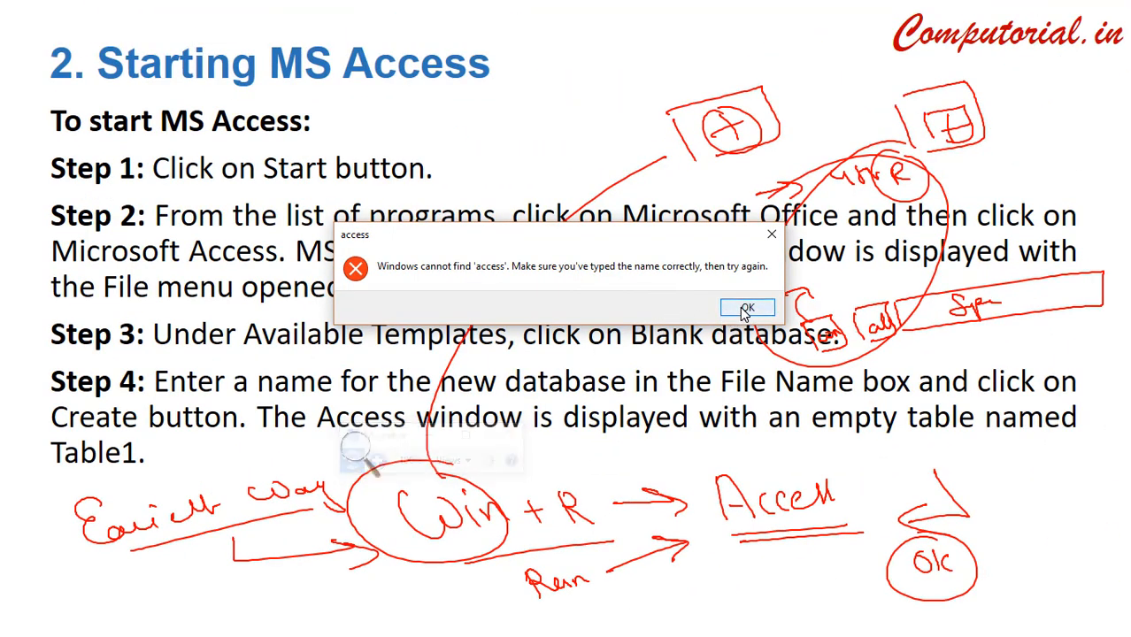
click(746, 308)
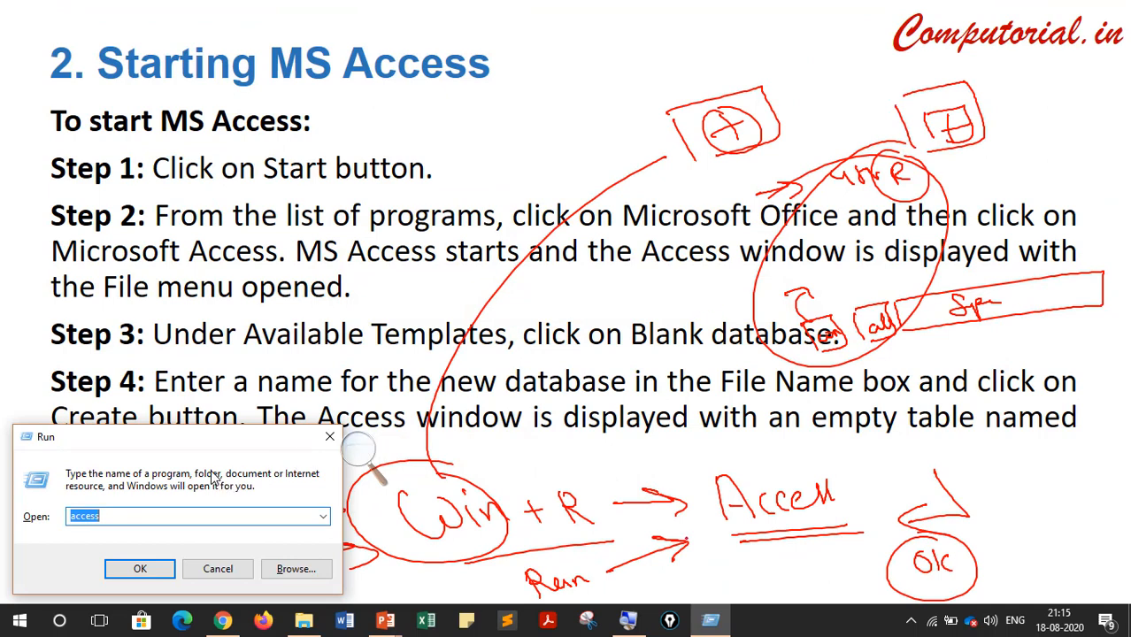
click(630, 619)
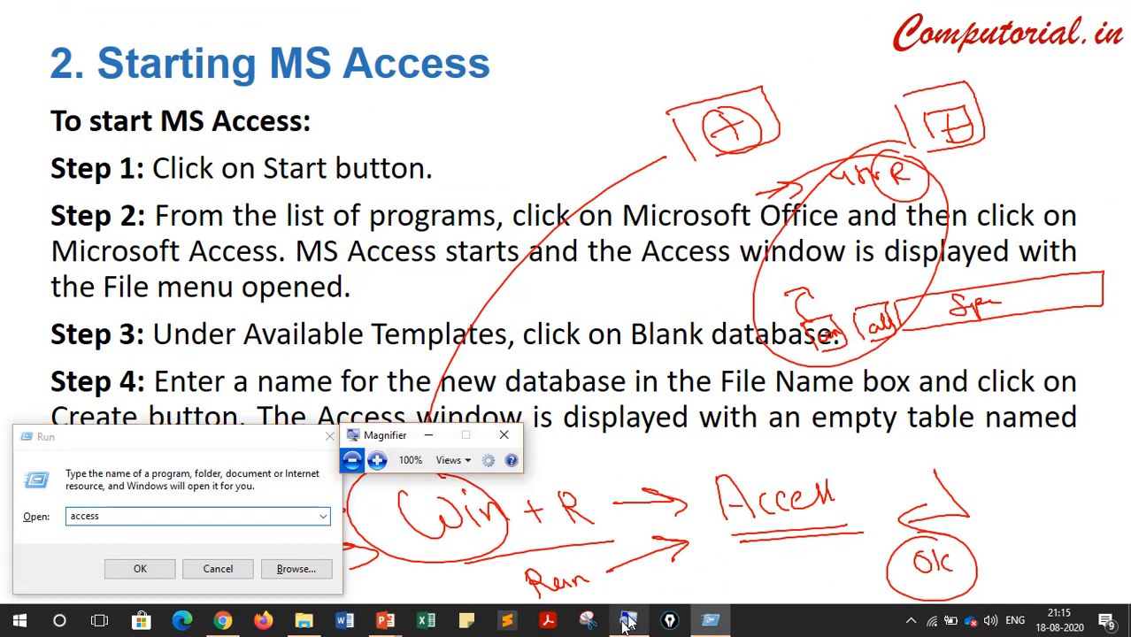
double_click(379, 462)
click(351, 460)
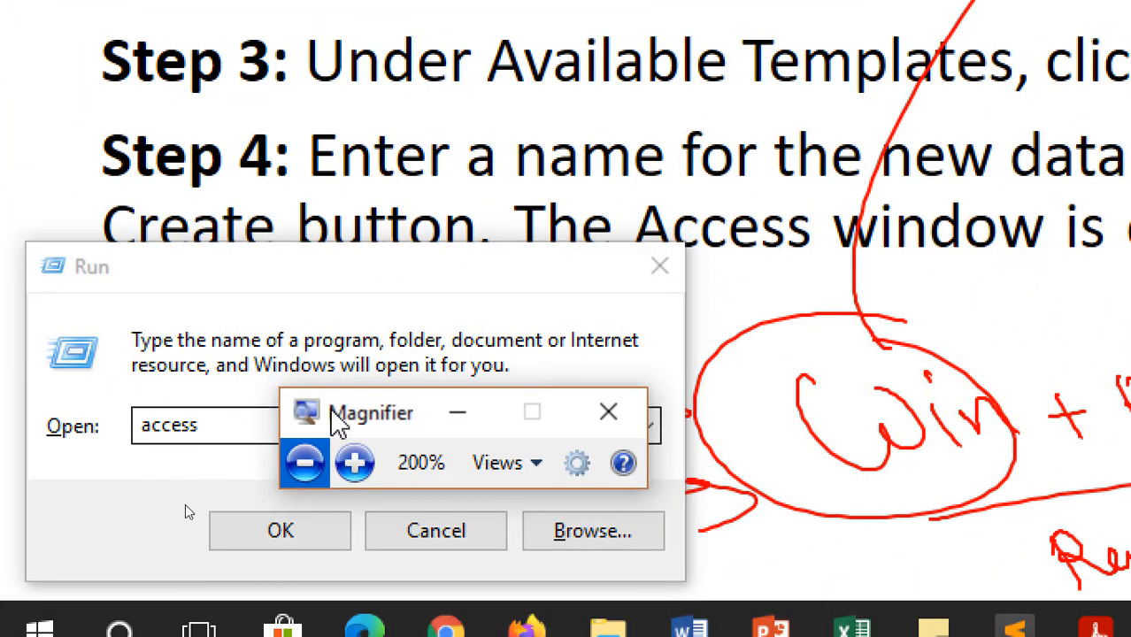
drag(403, 408, 726, 340)
Step: Launch Access by running msaccess, and show its start window maximized at 100% magnification
click(147, 428)
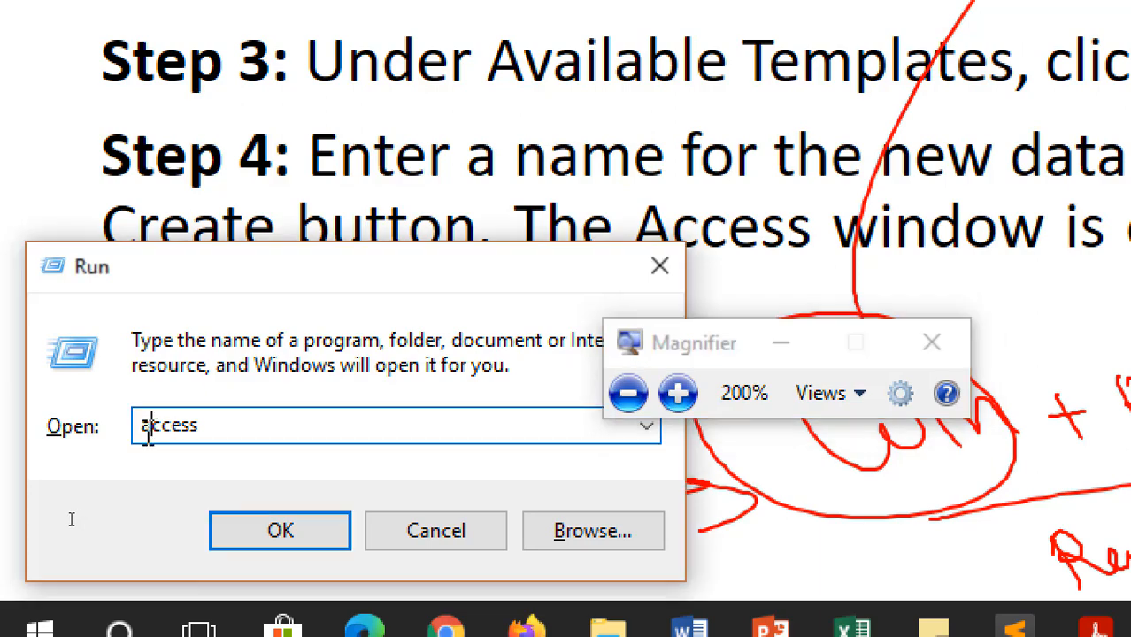
text(ms)
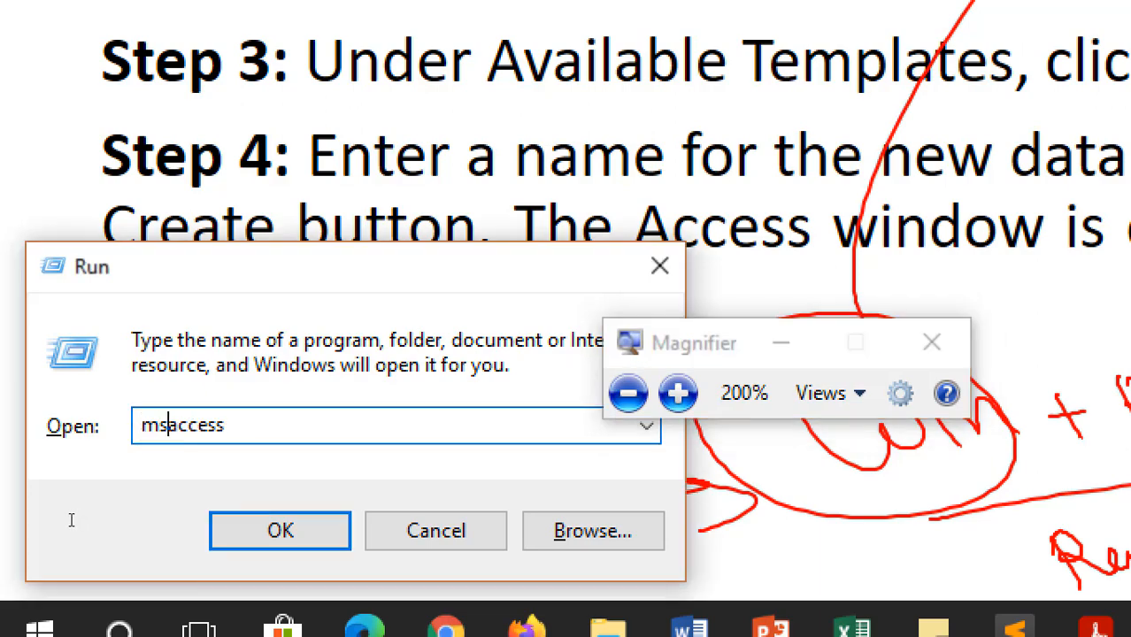
key(Return)
click(639, 367)
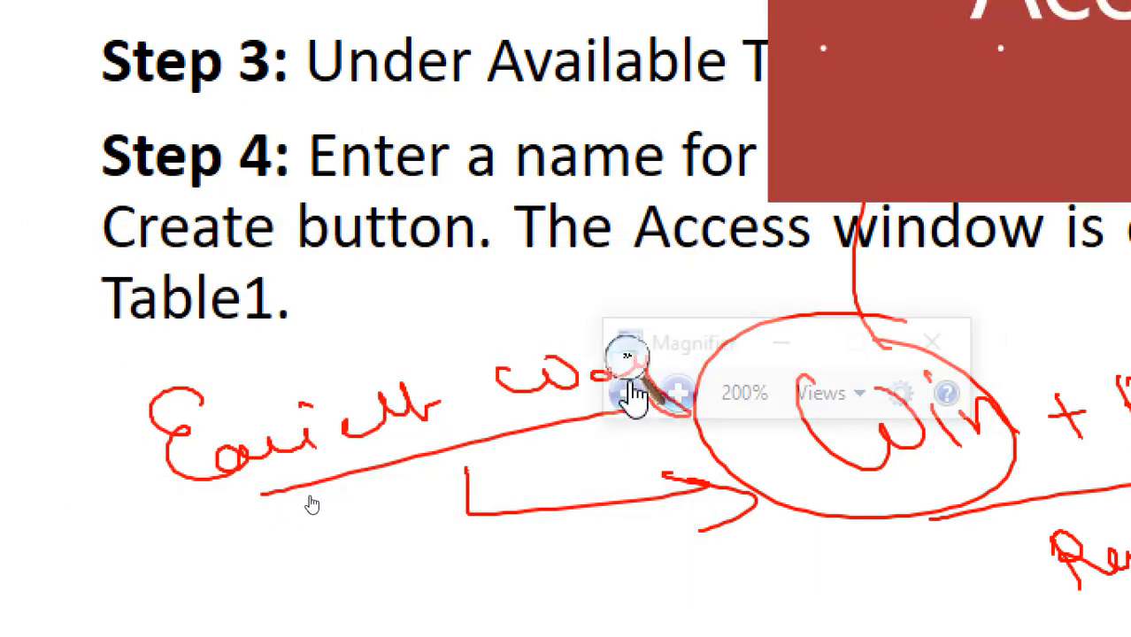
click(623, 397)
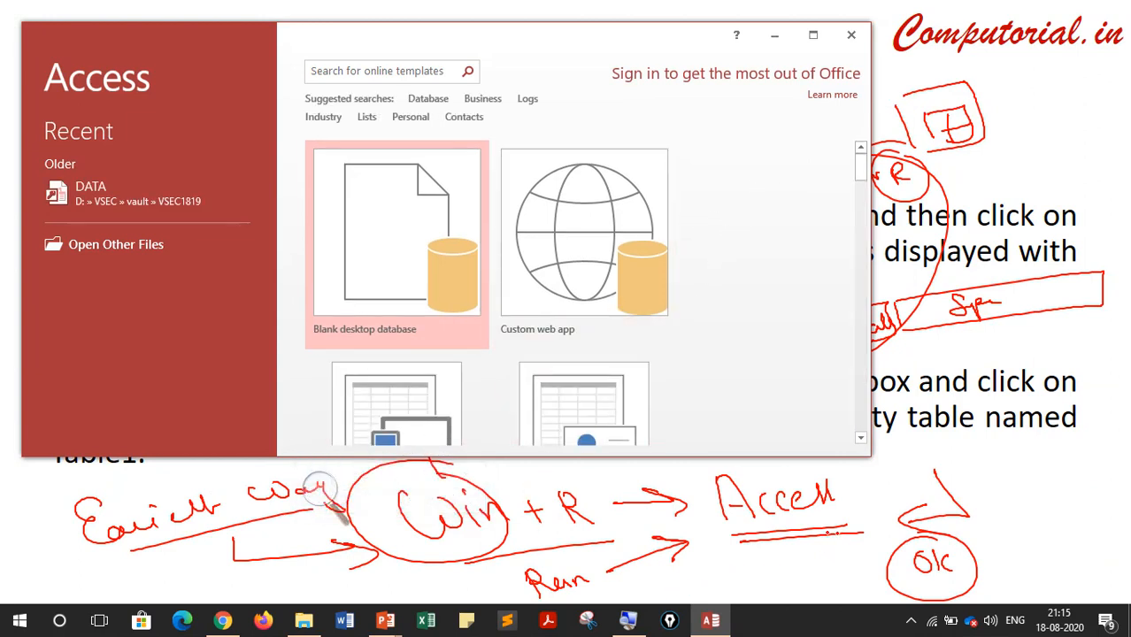
click(670, 624)
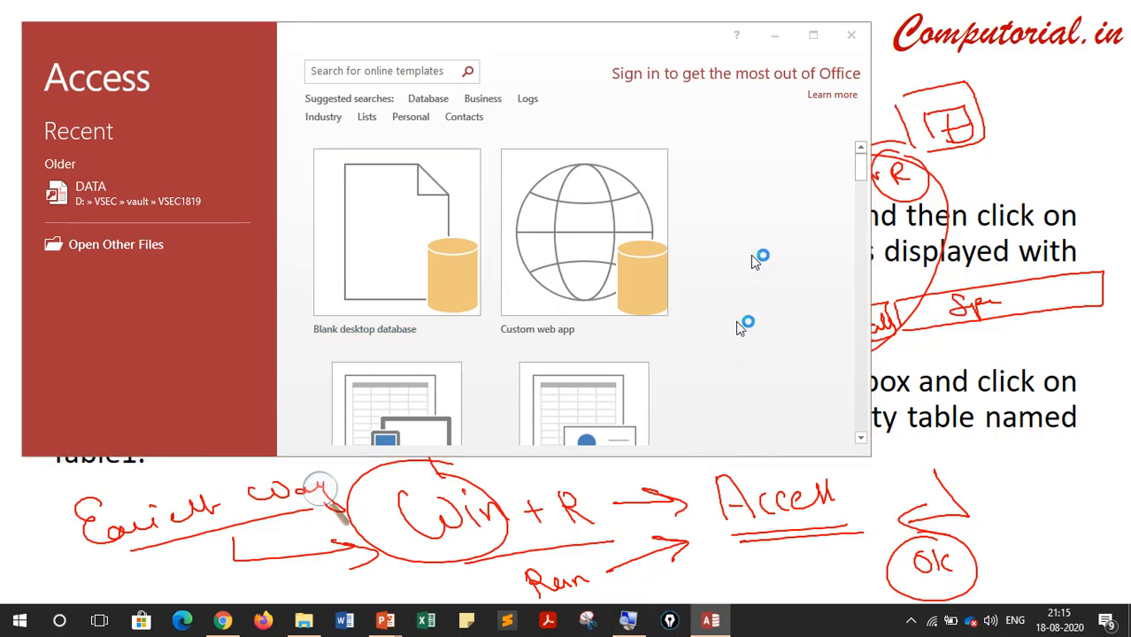
click(816, 37)
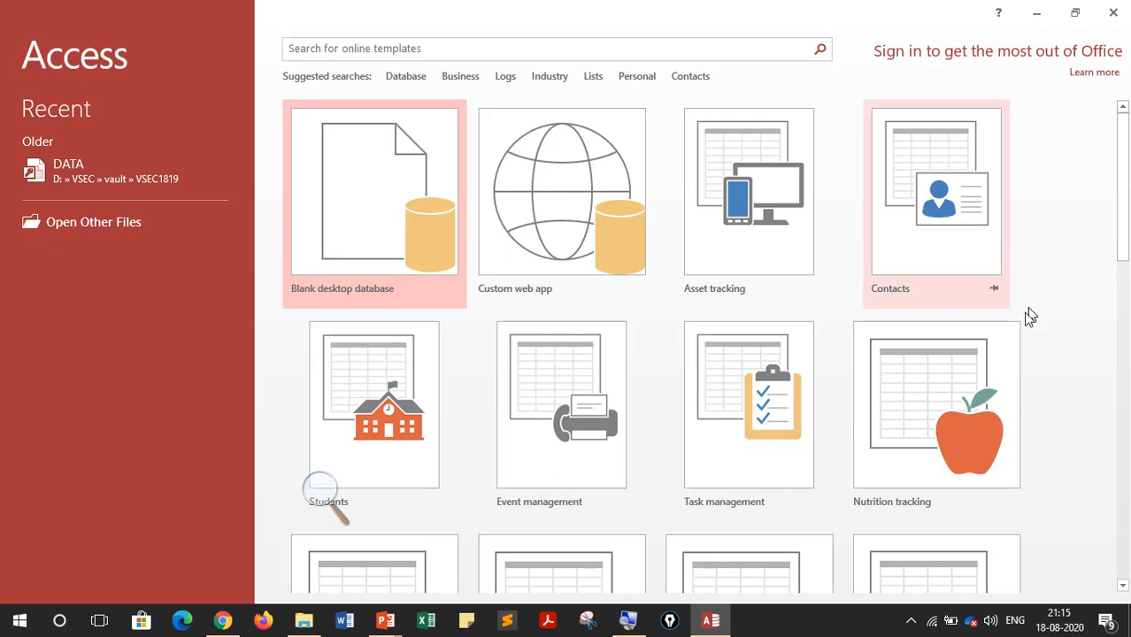
Step: Bring up the Epic Pen tools, handwrite and circle "access" and "msaccess" on the red sidebar, and clear the ink
click(670, 622)
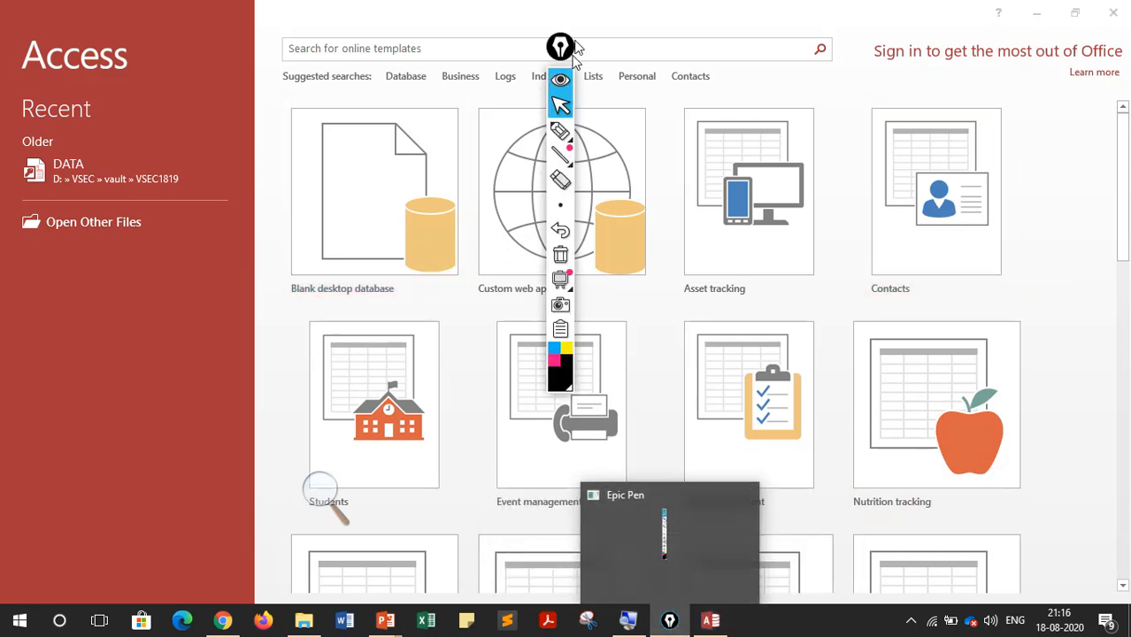
drag(573, 48, 1106, 89)
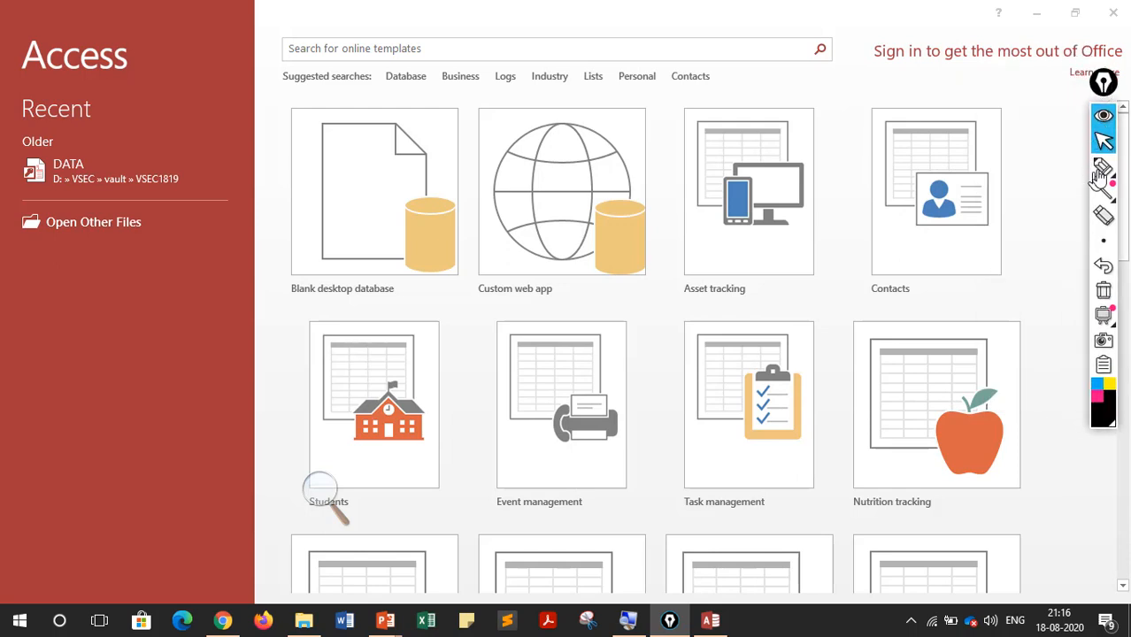
click(1100, 170)
mouse_move(53, 376)
mouse_down()
mouse_move(60, 385)
mouse_move(146, 354)
mouse_move(172, 366)
mouse_move(172, 356)
mouse_up()
mouse_move(55, 465)
mouse_down()
mouse_move(105, 455)
mouse_move(184, 392)
mouse_up()
mouse_move(92, 480)
mouse_down()
mouse_move(213, 409)
mouse_move(81, 422)
mouse_move(129, 394)
mouse_up()
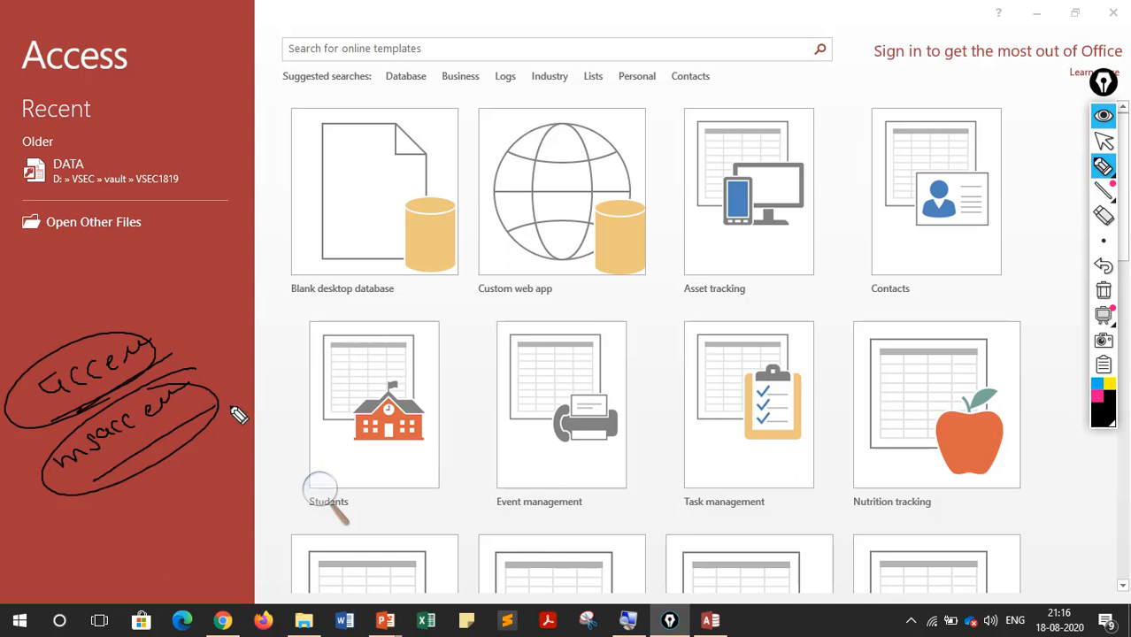
click(1102, 289)
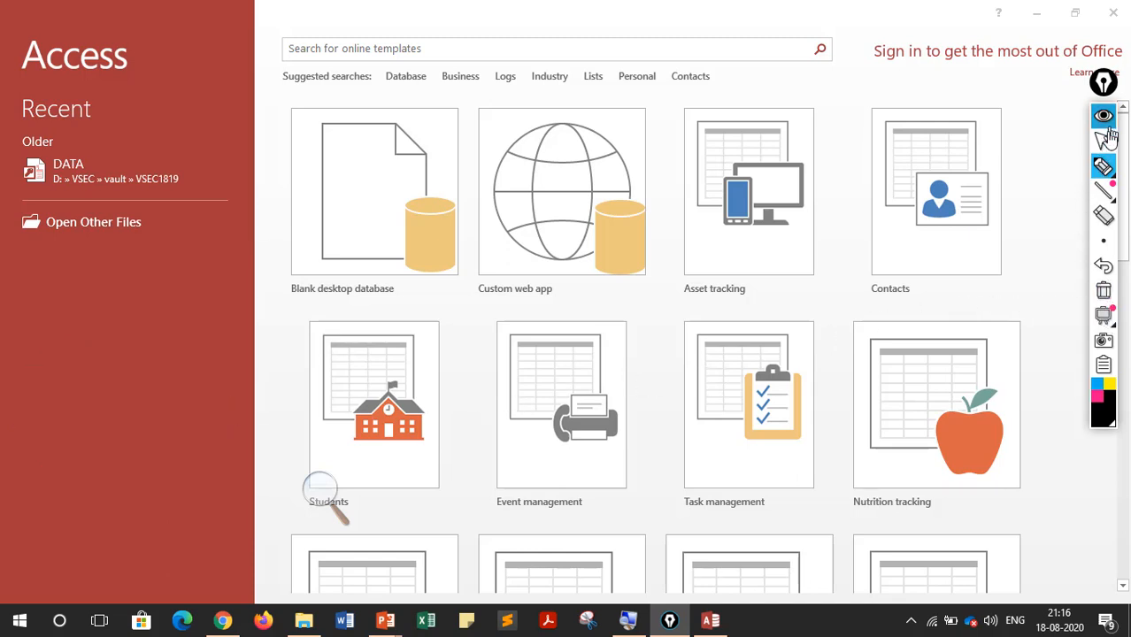
click(1105, 140)
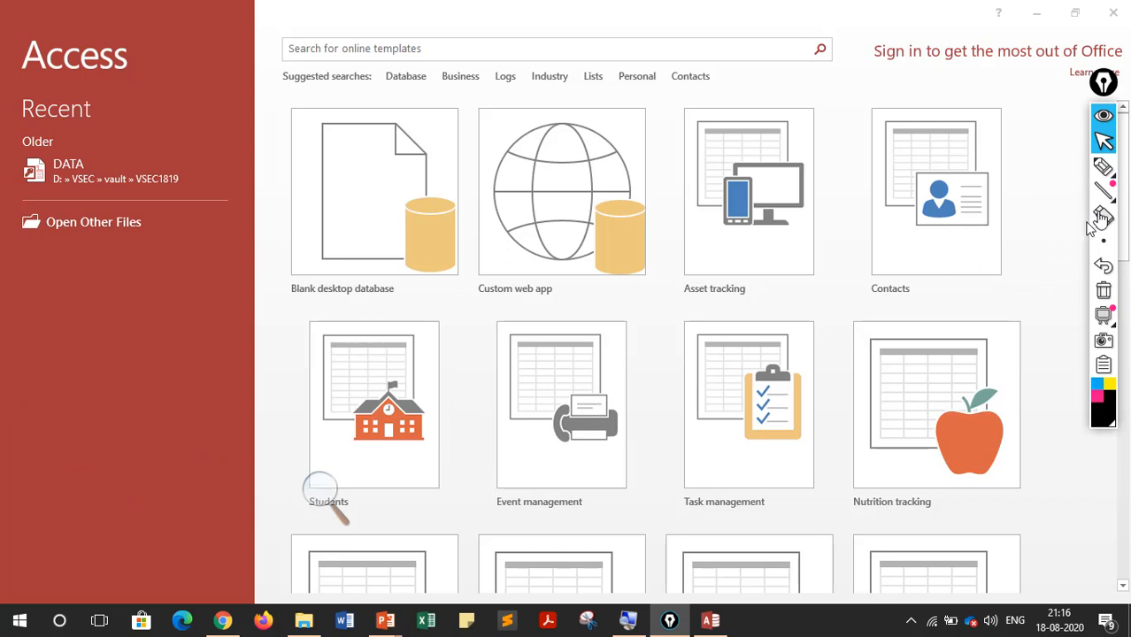
Step: Circle the Blank desktop database template and its label, adding two arrows that point to it
click(1103, 167)
mouse_move(436, 101)
mouse_down()
mouse_move(336, 105)
mouse_move(462, 118)
mouse_move(437, 102)
mouse_up()
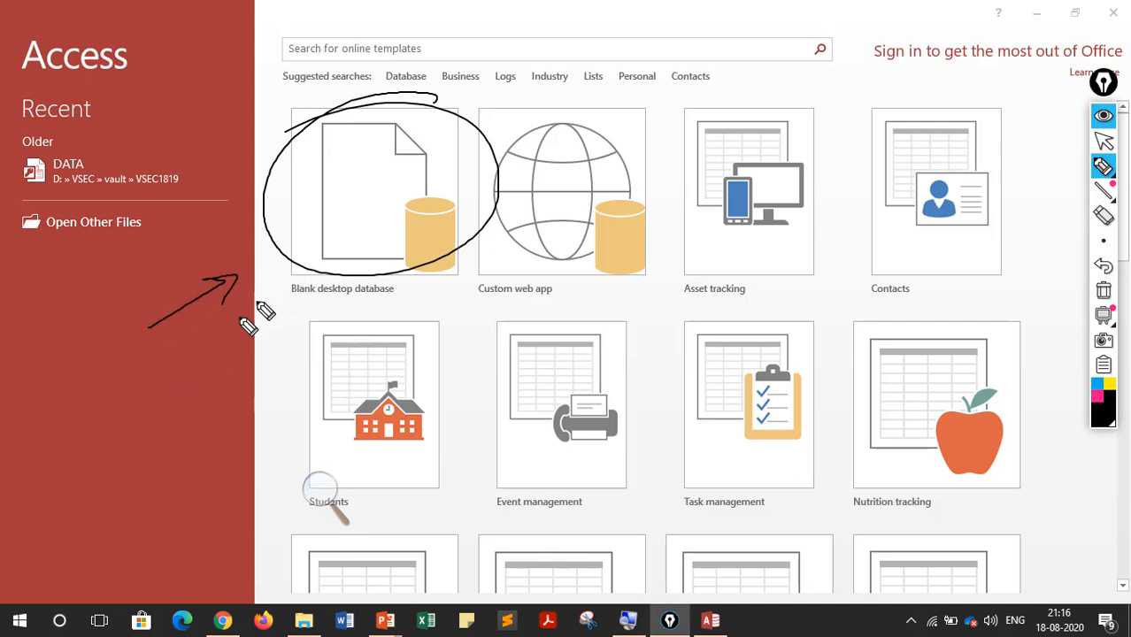
mouse_move(179, 362)
mouse_down()
mouse_move(272, 301)
mouse_move(265, 315)
mouse_up()
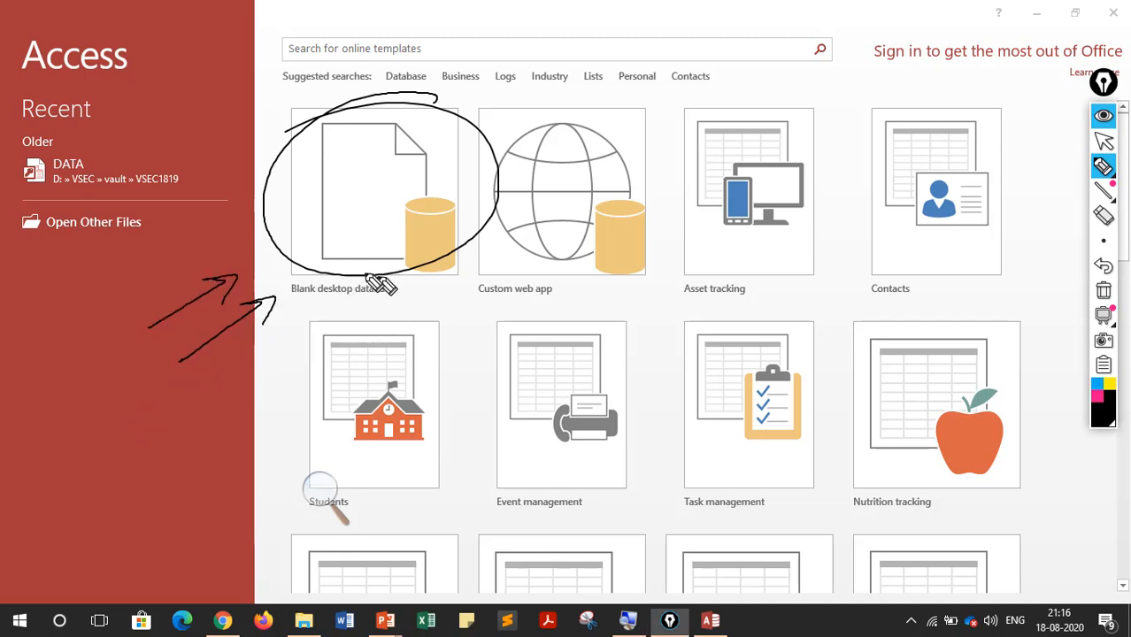
mouse_move(378, 283)
mouse_down()
mouse_move(424, 302)
mouse_move(389, 274)
mouse_up()
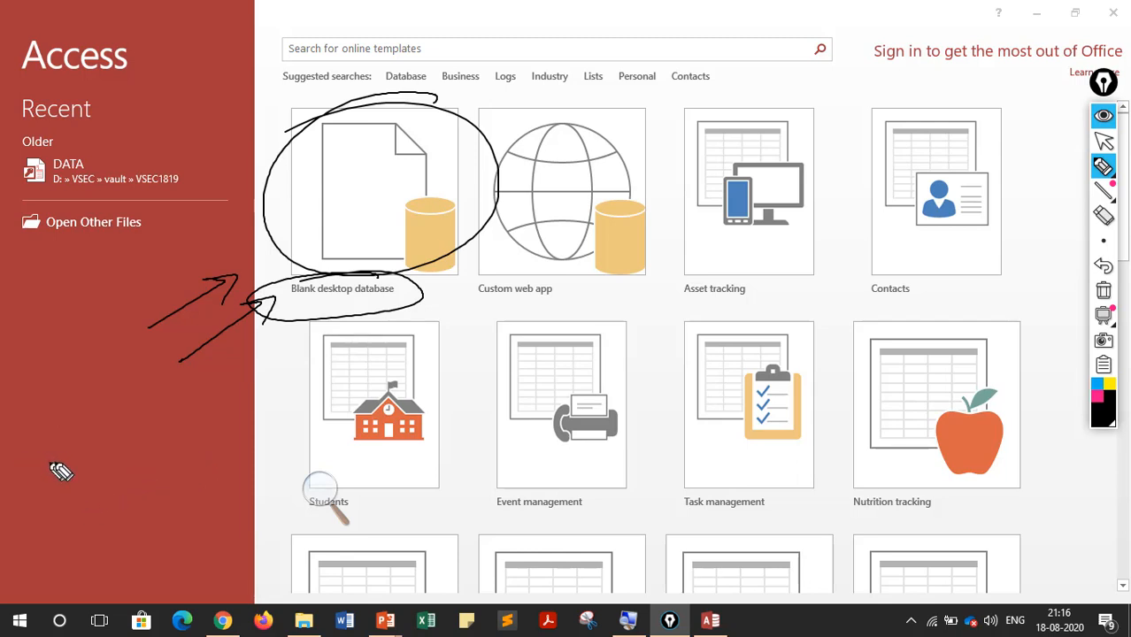
Step: Handwrite "Blank Database" on the red sidebar with an underline and an arrow, and clear all ink from the screen
mouse_move(34, 443)
mouse_down()
mouse_move(75, 451)
mouse_move(121, 415)
mouse_up()
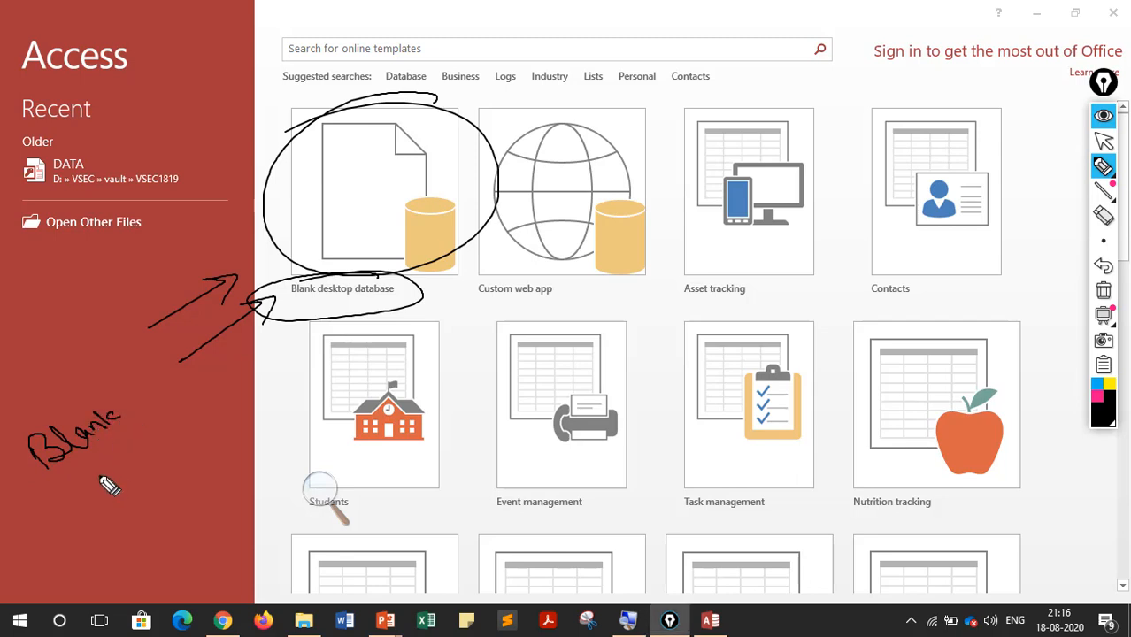
mouse_move(88, 469)
mouse_down()
mouse_move(118, 482)
mouse_move(184, 434)
mouse_move(228, 426)
mouse_move(115, 511)
mouse_up()
mouse_move(181, 486)
mouse_down()
mouse_move(207, 462)
mouse_move(208, 478)
mouse_up()
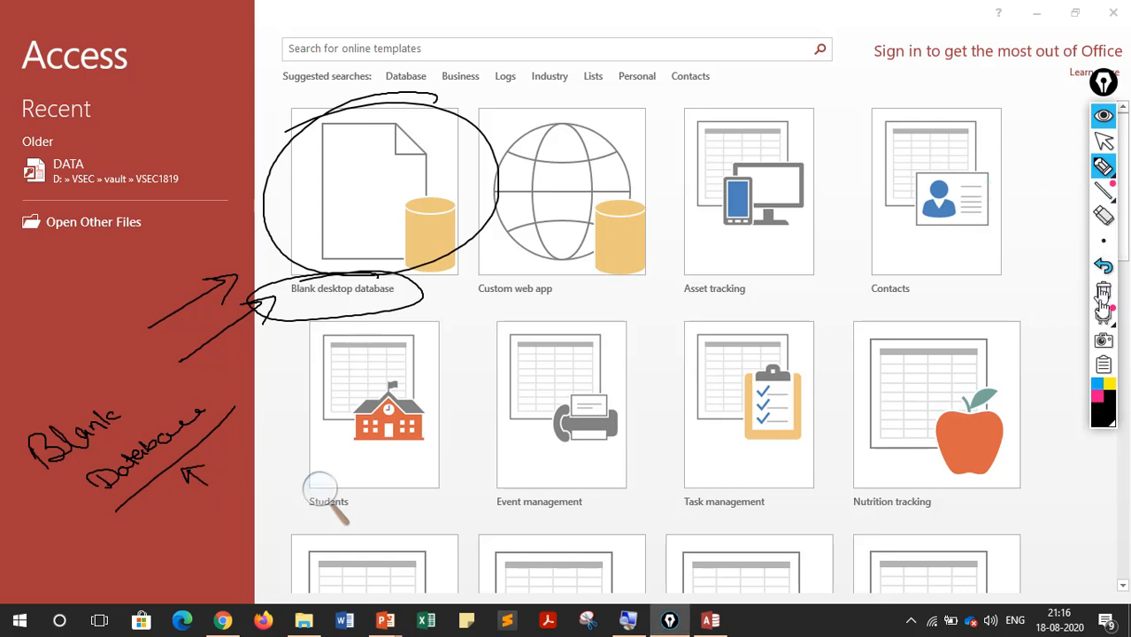
click(1104, 290)
click(1104, 143)
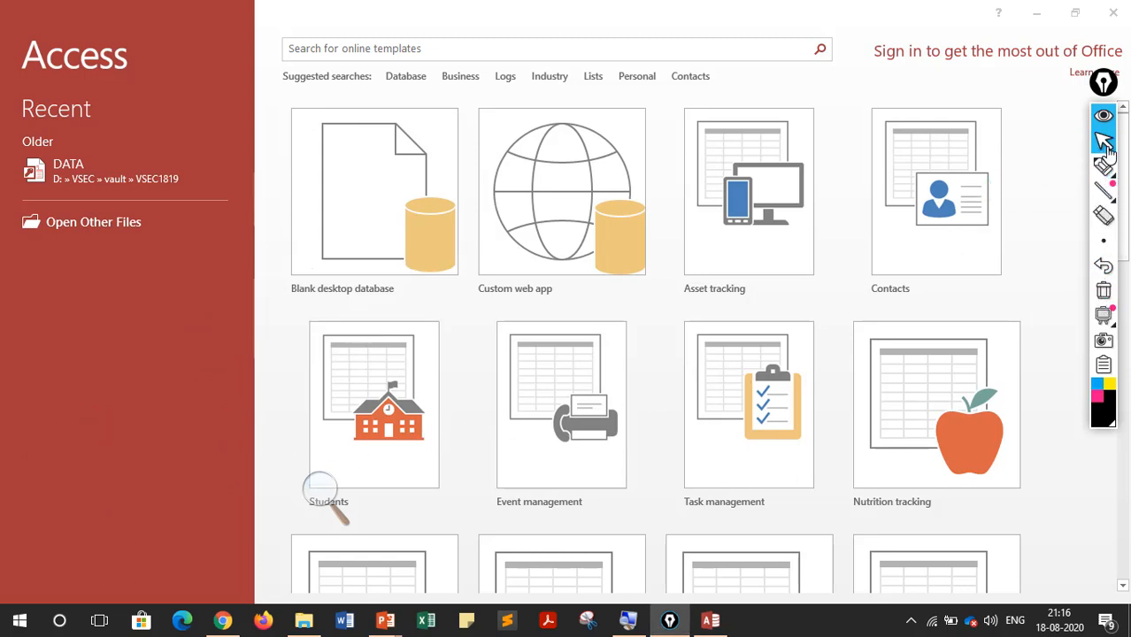
Step: Create a new database from the Blank desktop database template
click(358, 249)
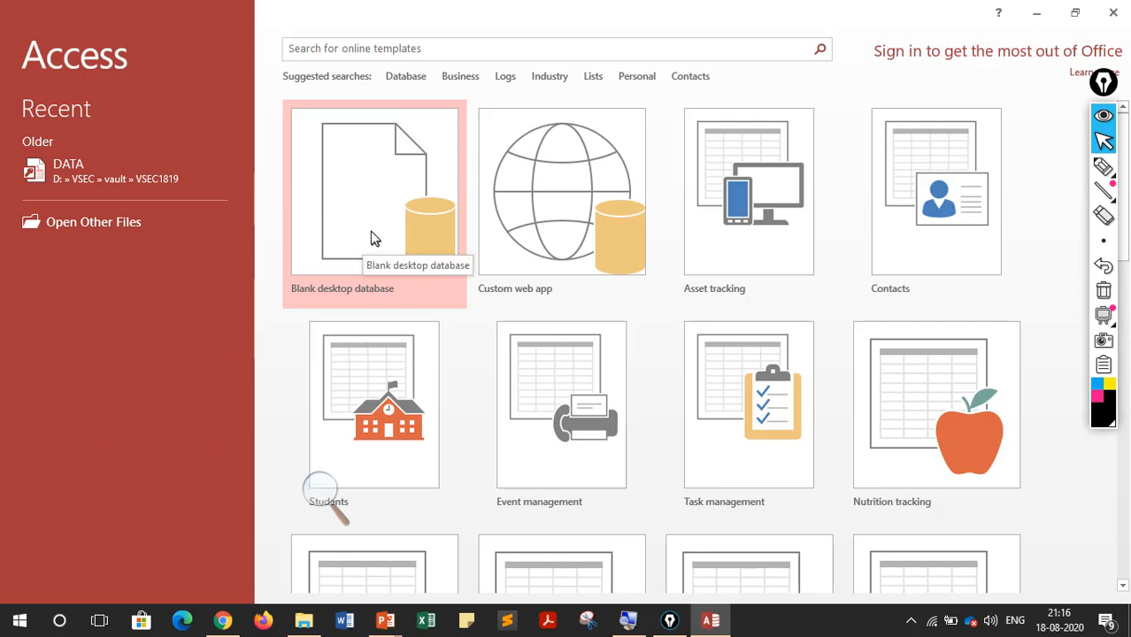
click(372, 243)
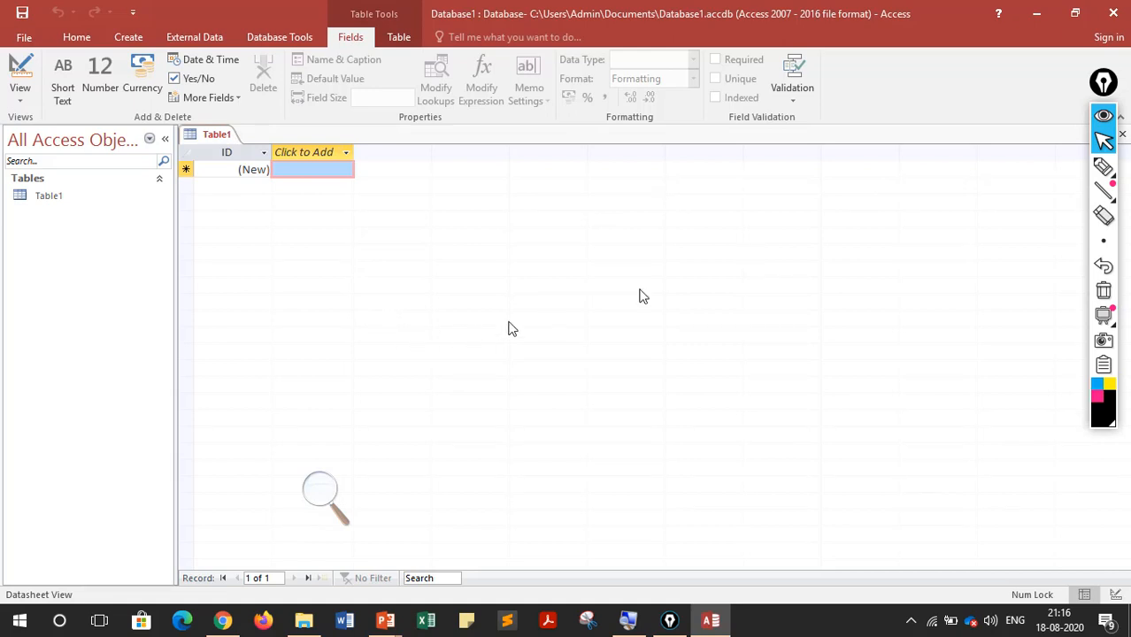
Step: Handwrite the note "In some case it will ask a file name" over the empty table's work area
click(1103, 170)
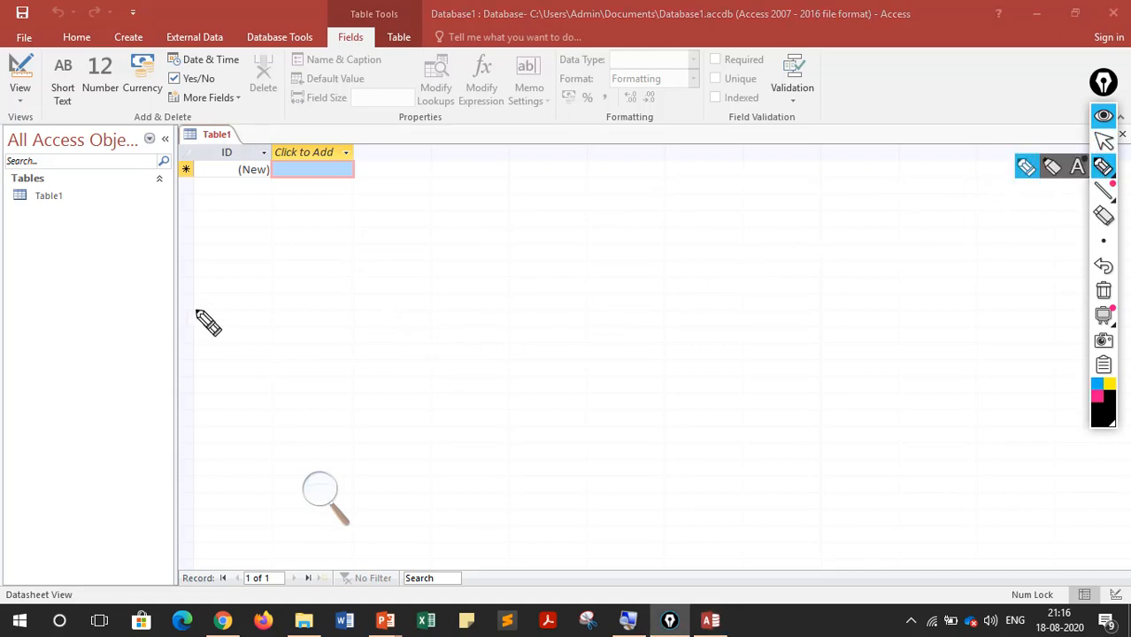
drag(162, 322, 258, 317)
mouse_move(311, 266)
mouse_down()
mouse_move(346, 296)
mouse_move(378, 270)
mouse_up()
mouse_move(428, 230)
mouse_down()
mouse_move(459, 238)
mouse_move(498, 221)
mouse_up()
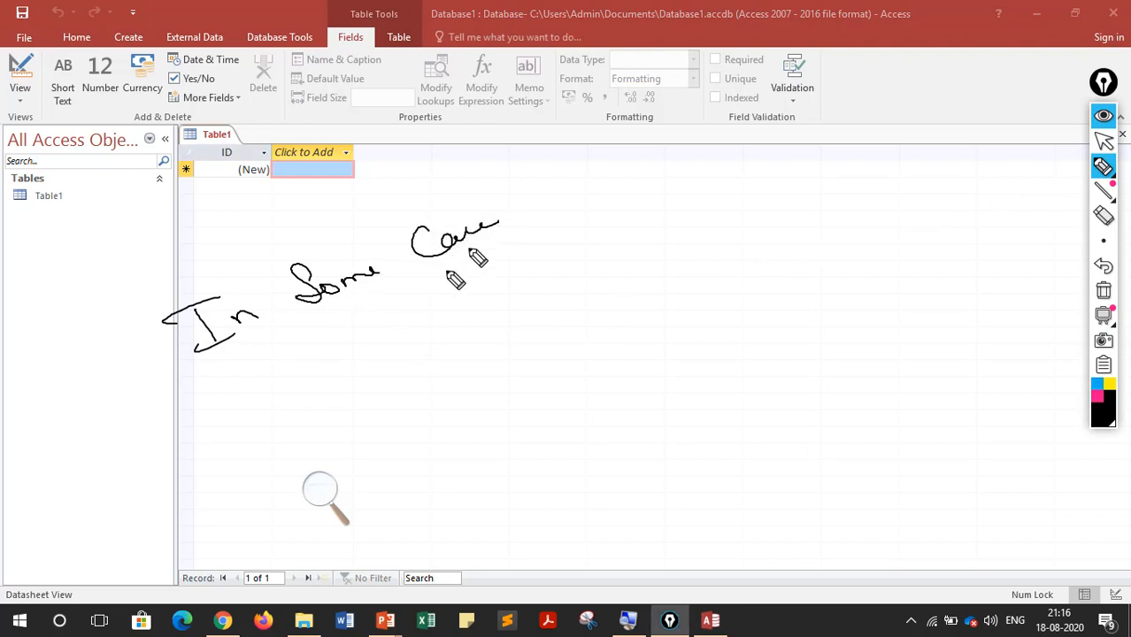
drag(293, 383, 311, 400)
drag(311, 365, 274, 392)
drag(296, 408, 317, 403)
drag(322, 363, 329, 394)
drag(318, 373, 340, 378)
mouse_move(390, 354)
mouse_down()
mouse_move(391, 373)
mouse_move(447, 349)
mouse_move(457, 320)
mouse_move(637, 256)
mouse_move(713, 213)
mouse_up()
drag(535, 354, 613, 324)
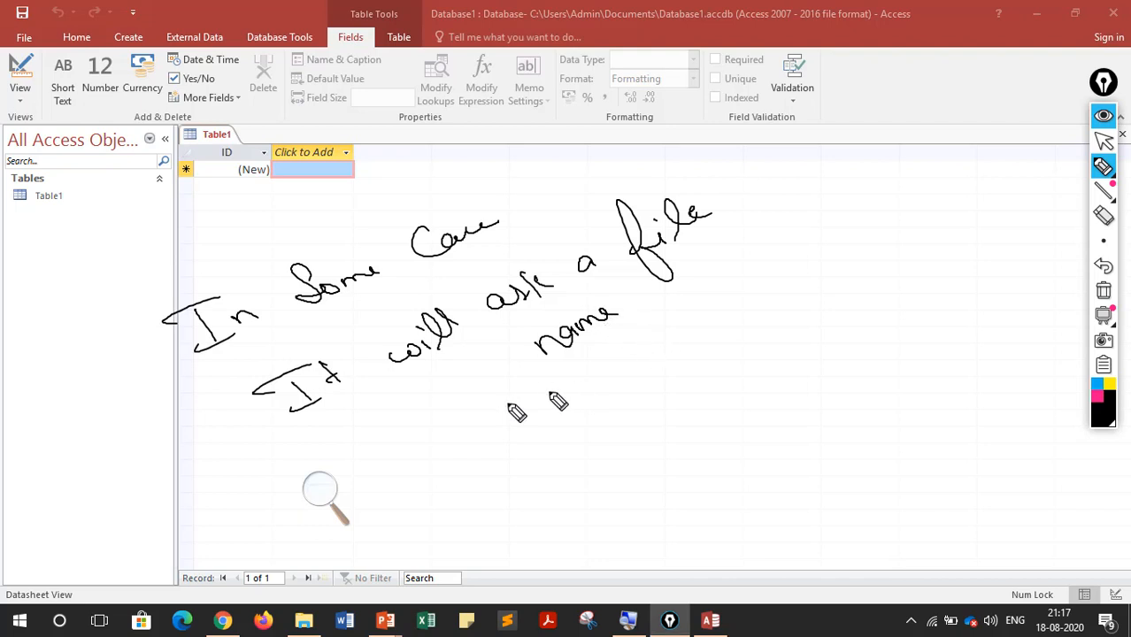
Step: Draw brackets around the note about the file name and clear all ink from the datasheet
mouse_move(239, 375)
mouse_down()
mouse_move(217, 409)
mouse_move(389, 446)
mouse_up()
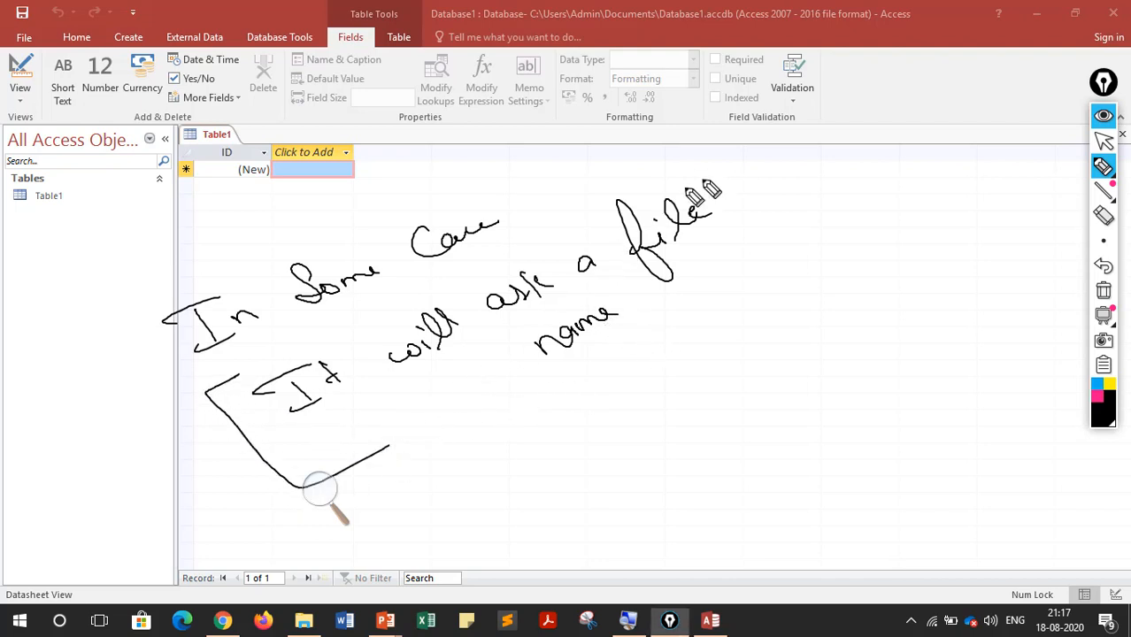
drag(686, 187, 695, 318)
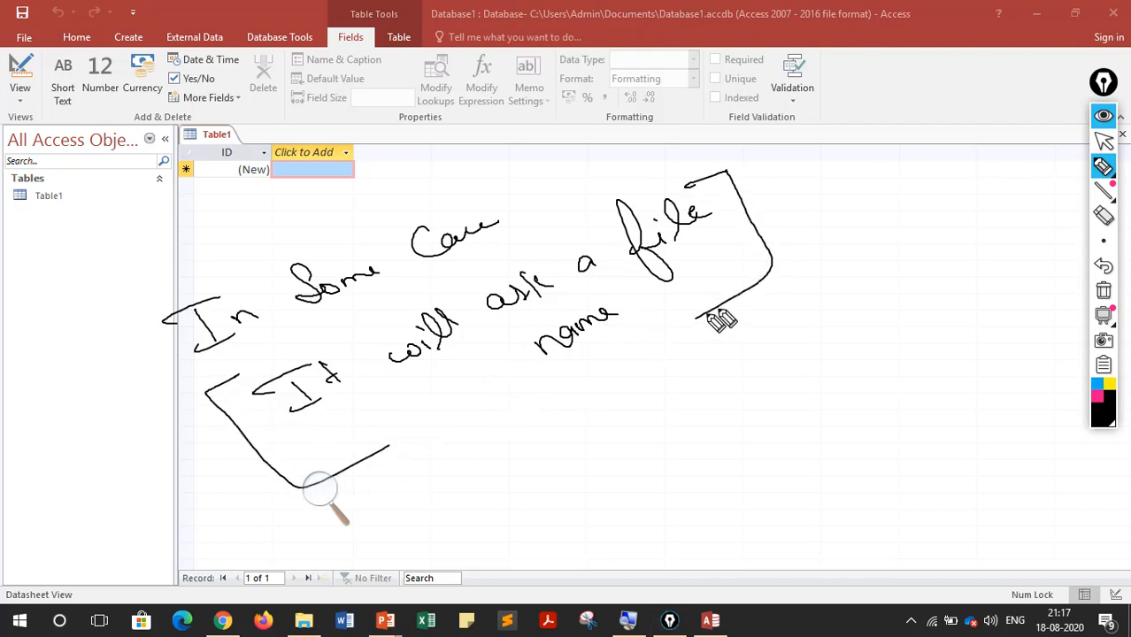
click(1103, 293)
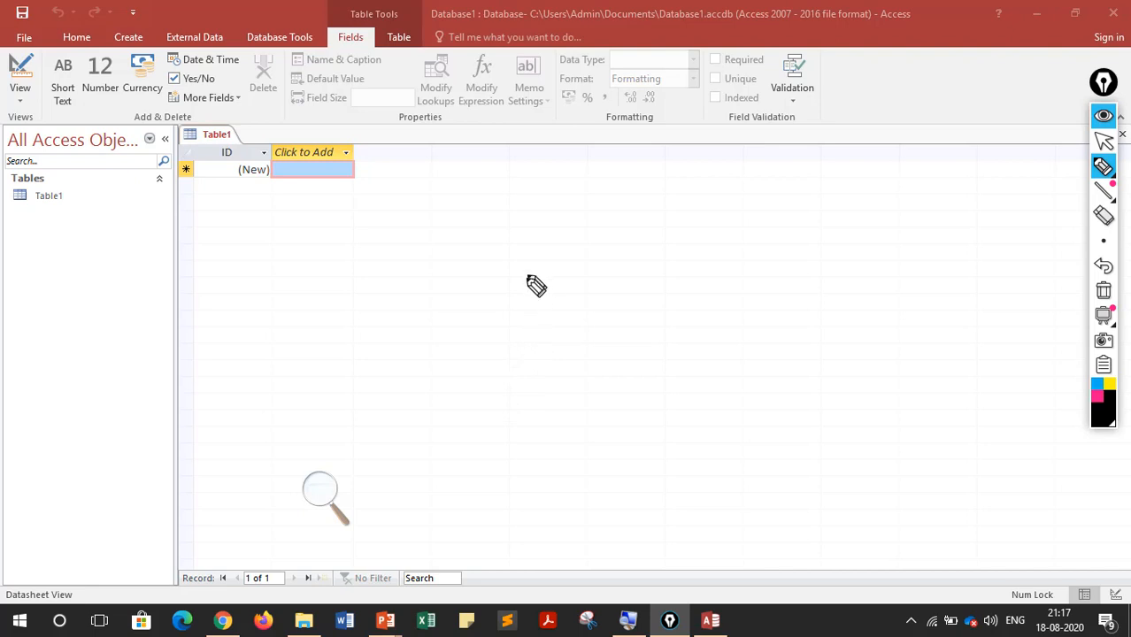
Step: Switch to the PowerPoint slide "Components of MS Access Window", circle the tab row and label it with a circled "menu"
click(706, 622)
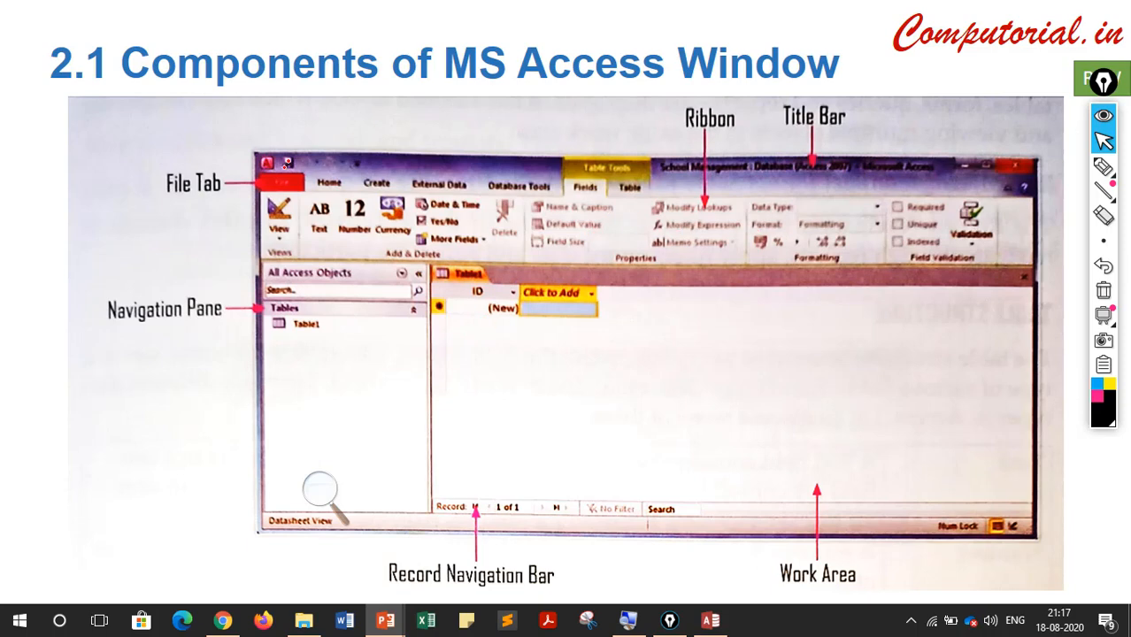
mouse_move(478, 135)
mouse_down()
mouse_move(266, 188)
mouse_move(434, 137)
mouse_up()
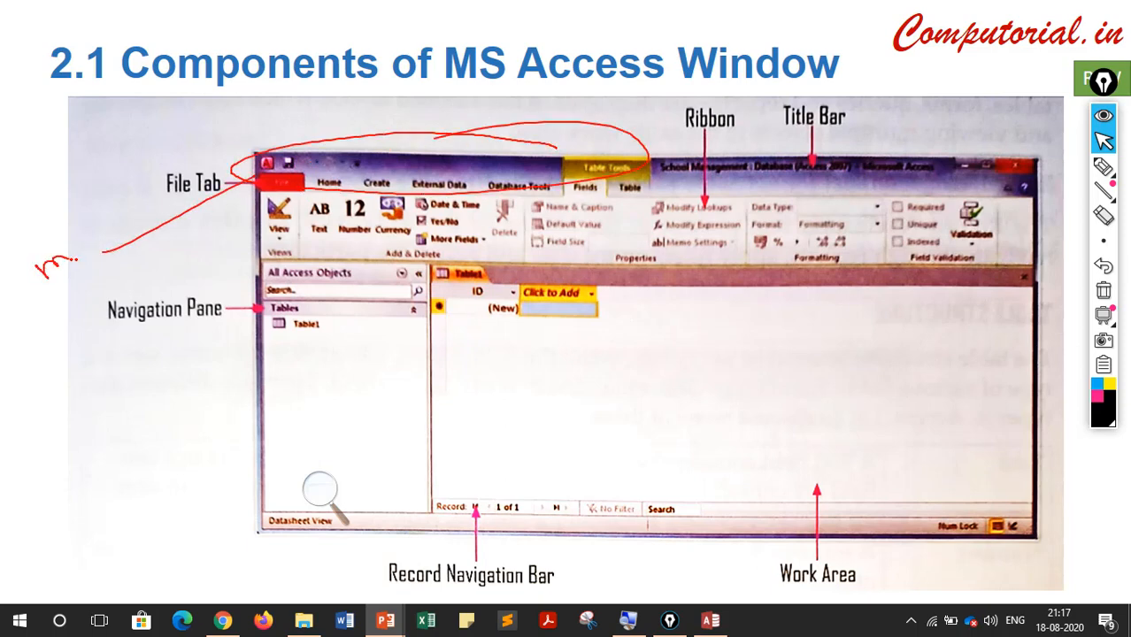
drag(60, 303, 97, 201)
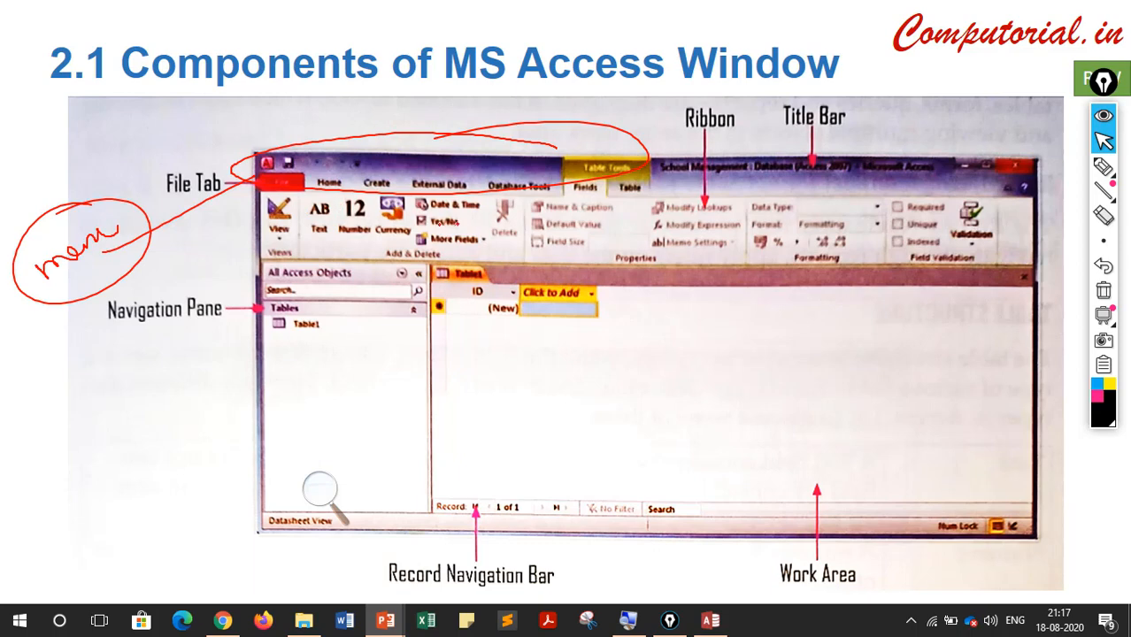
Step: Circle the ribbon, title bar label, navigation pane, record navigation bar label and work area on the slide's Access window picture
mouse_move(795, 196)
mouse_down()
mouse_move(362, 251)
mouse_move(727, 200)
mouse_up()
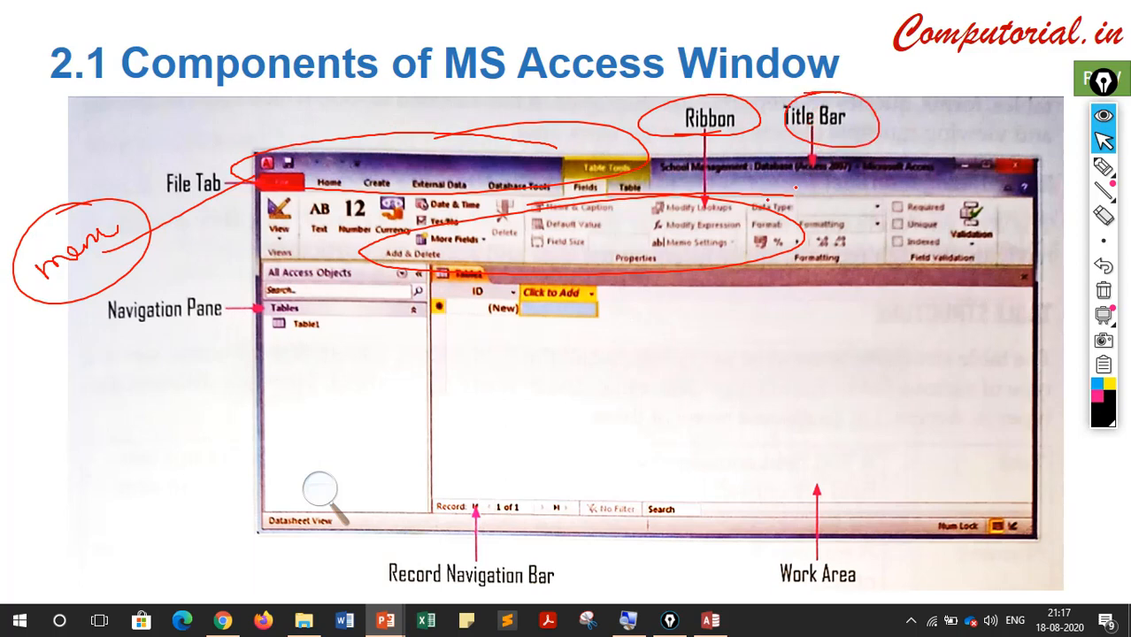
drag(370, 281, 414, 370)
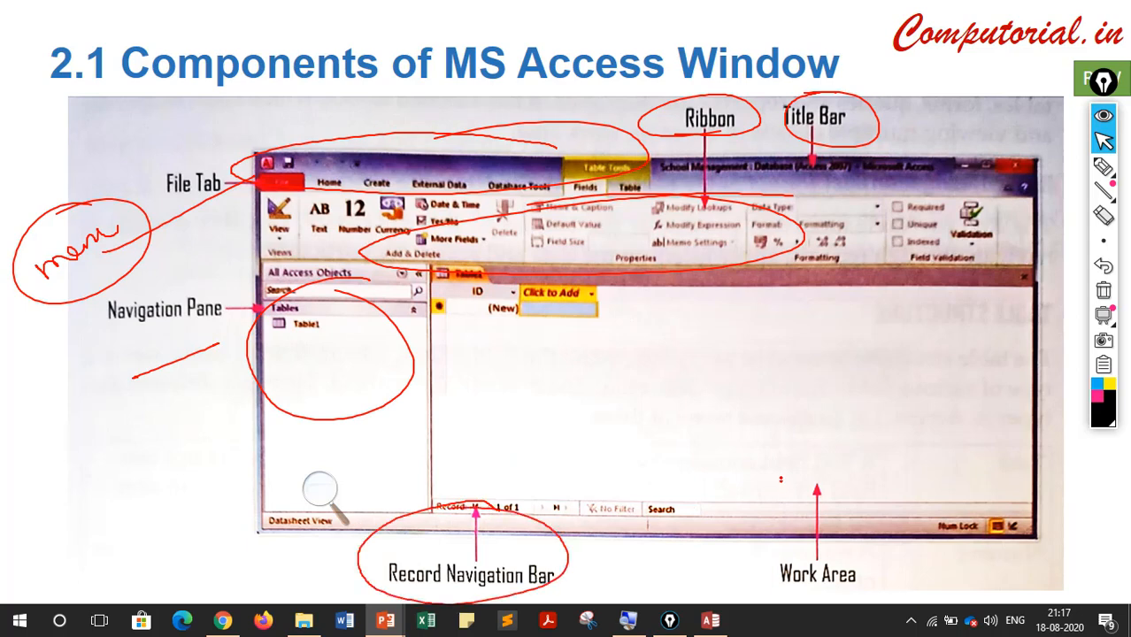
mouse_move(810, 349)
mouse_down()
mouse_move(602, 433)
mouse_move(691, 326)
mouse_up()
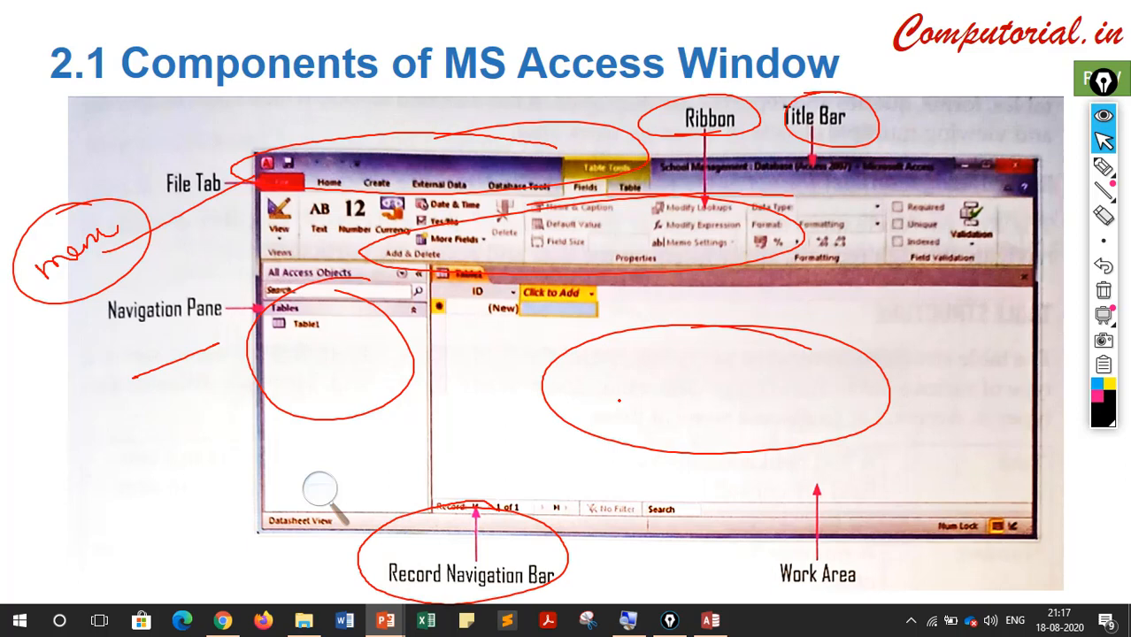
Step: Switch to Access and draw an arrow to the title bar, labelling it "Title Bar" and marking the label with a line
click(711, 620)
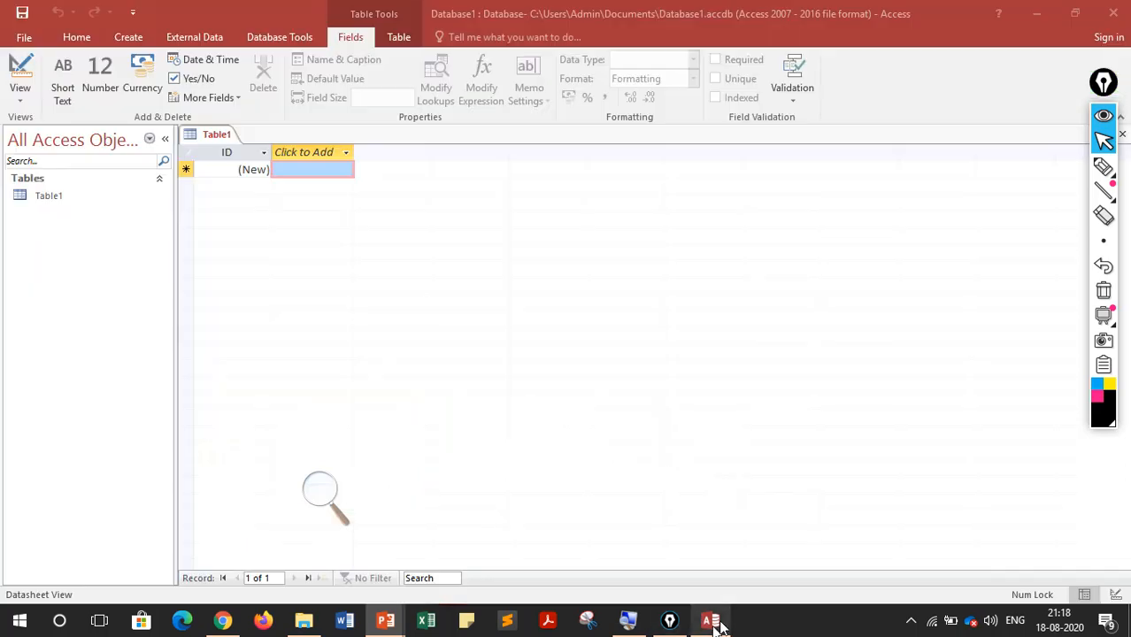
click(1103, 167)
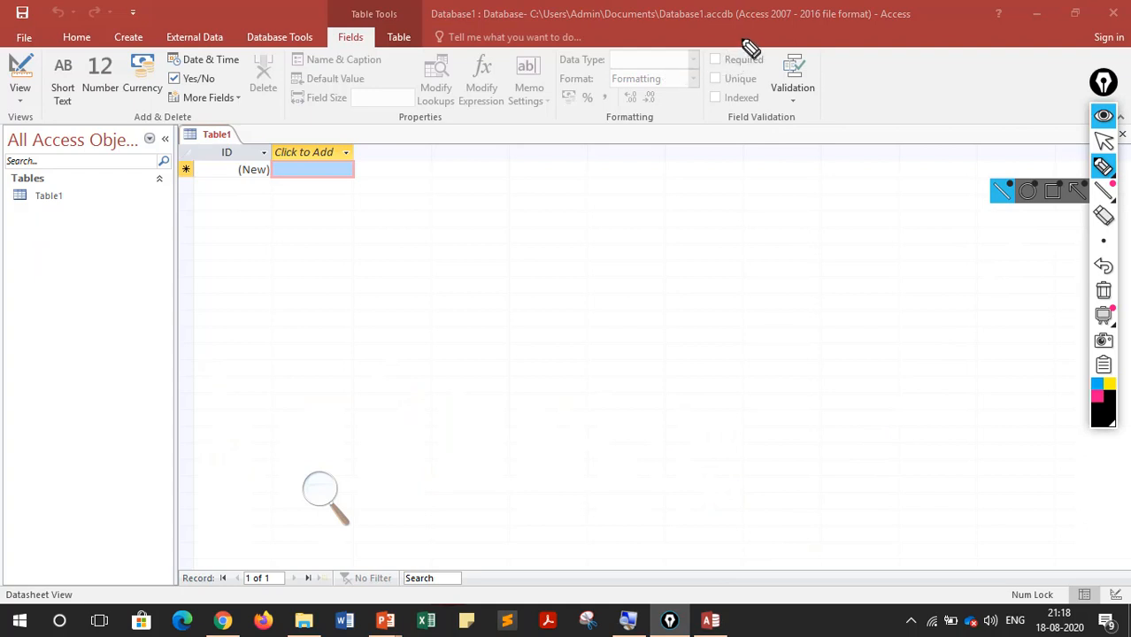
drag(741, 39, 770, 239)
mouse_move(729, 46)
mouse_down()
mouse_move(734, 31)
mouse_move(752, 37)
mouse_up()
drag(611, 16, 733, 9)
mouse_move(634, 295)
mouse_down()
mouse_move(738, 271)
mouse_move(713, 319)
mouse_move(748, 309)
mouse_move(768, 281)
mouse_move(861, 261)
mouse_move(868, 278)
mouse_move(885, 264)
mouse_up()
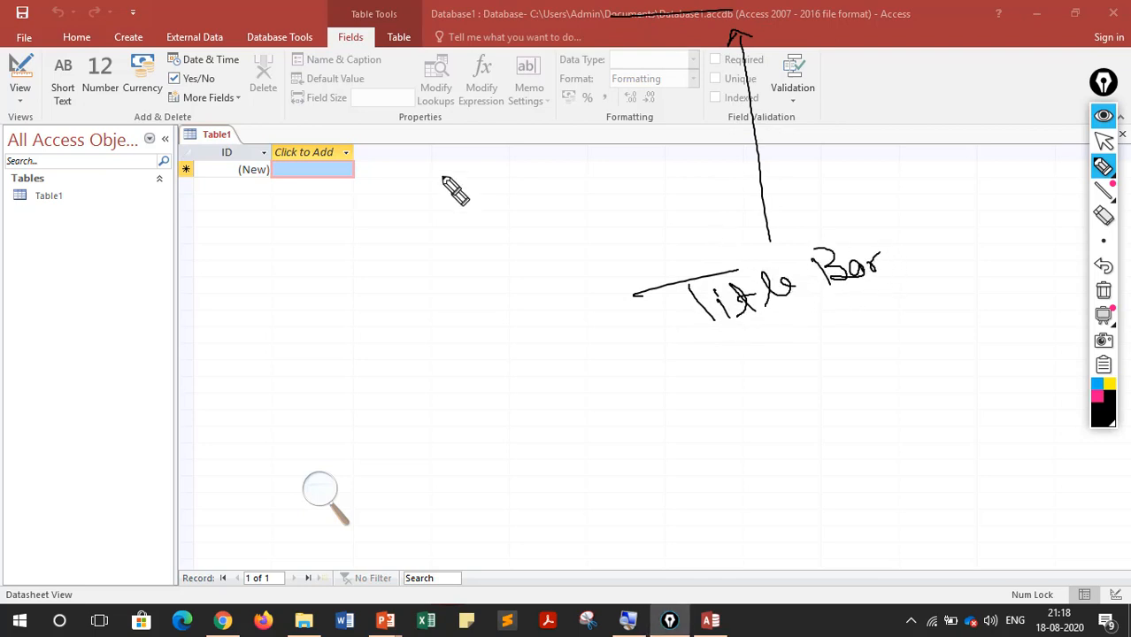
Step: Circle the row of ribbon tab names, draw a line down from it and write an underlined "Menu Bar" label
mouse_move(328, 7)
mouse_down()
mouse_move(132, 62)
mouse_move(257, 9)
mouse_up()
drag(226, 66, 332, 319)
drag(272, 364, 295, 364)
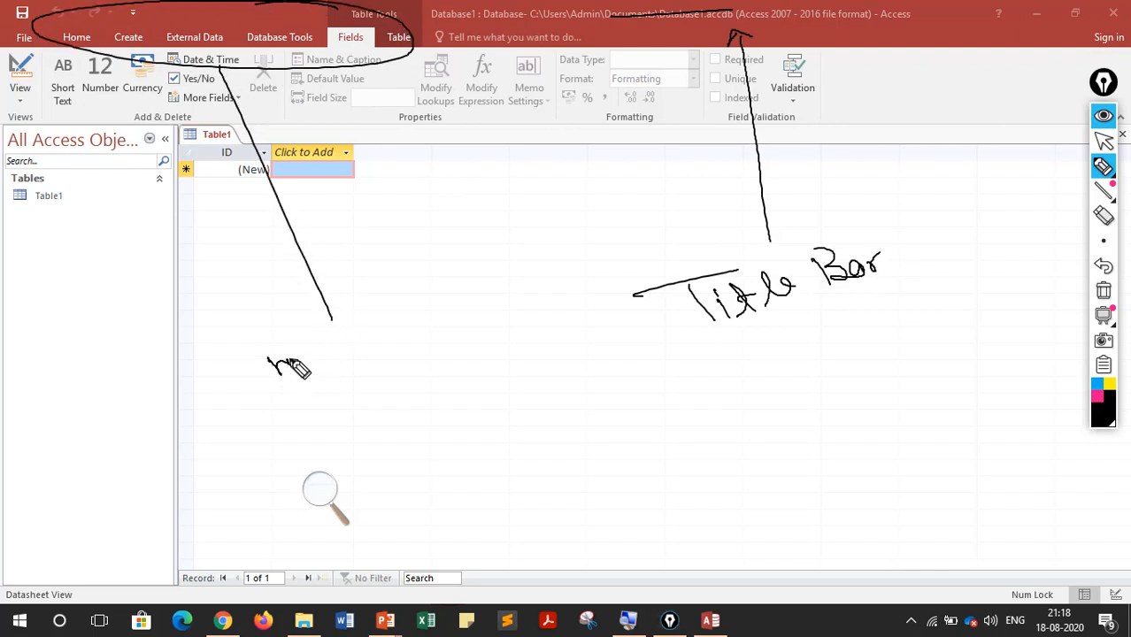
drag(359, 336, 424, 316)
drag(274, 393, 432, 330)
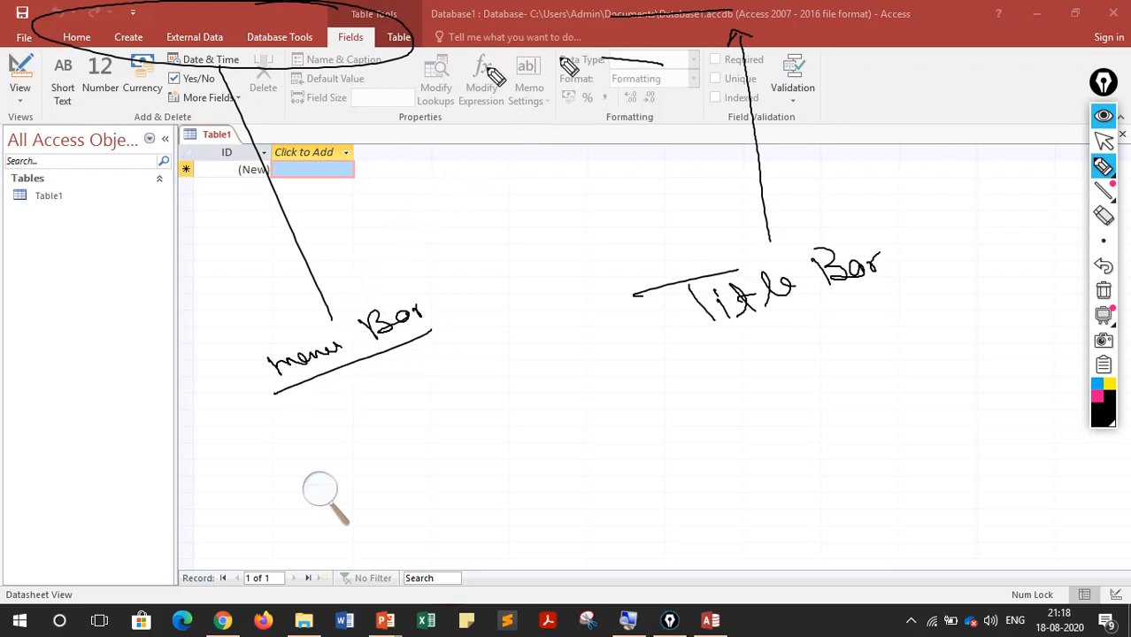
Step: Circle the ribbon's Properties and Formatting area, draw an arrow to it and write an underlined "Ribbion" label
drag(662, 63, 619, 62)
mouse_move(527, 167)
mouse_down()
mouse_move(522, 142)
mouse_move(605, 315)
mouse_up()
drag(536, 405, 542, 435)
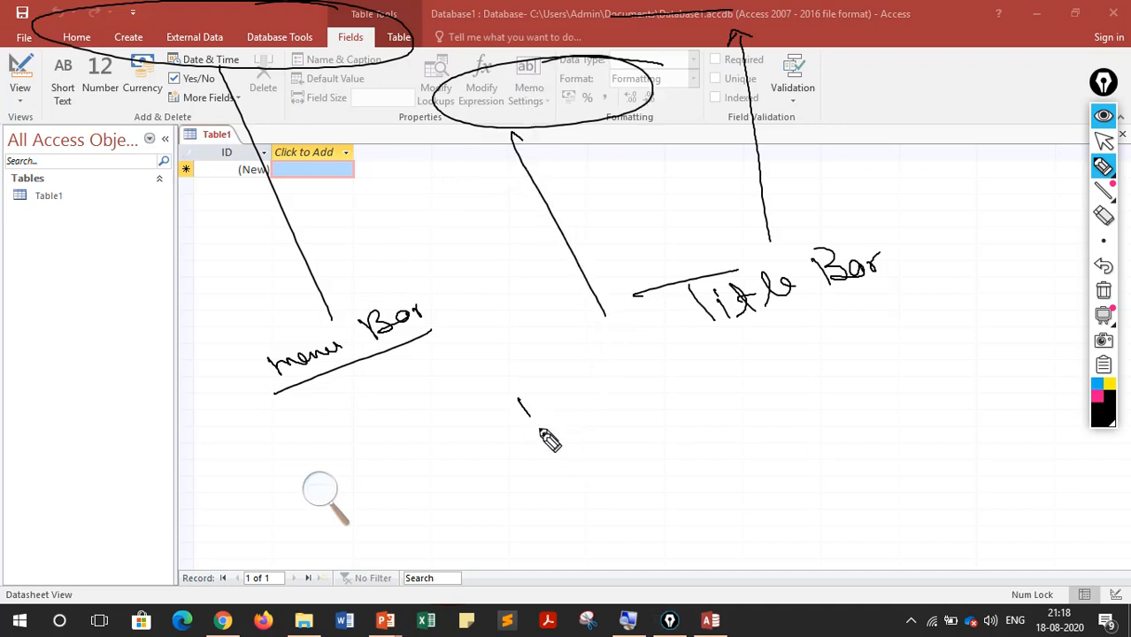
mouse_move(513, 389)
mouse_down()
mouse_move(567, 417)
mouse_move(607, 391)
mouse_move(676, 377)
mouse_move(506, 449)
mouse_up()
click(555, 392)
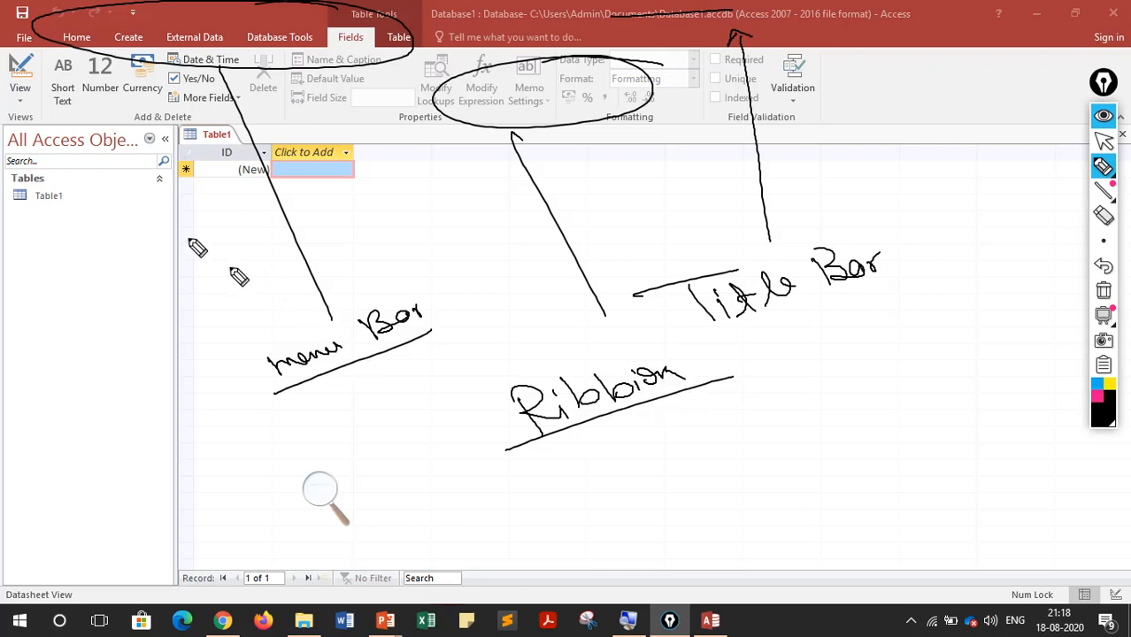
Step: Circle the navigation pane, draw an arrow down from it and write an underlined "Navigation Bar" label
drag(96, 162, 129, 202)
mouse_move(87, 266)
mouse_down()
mouse_move(87, 332)
mouse_move(108, 317)
mouse_up()
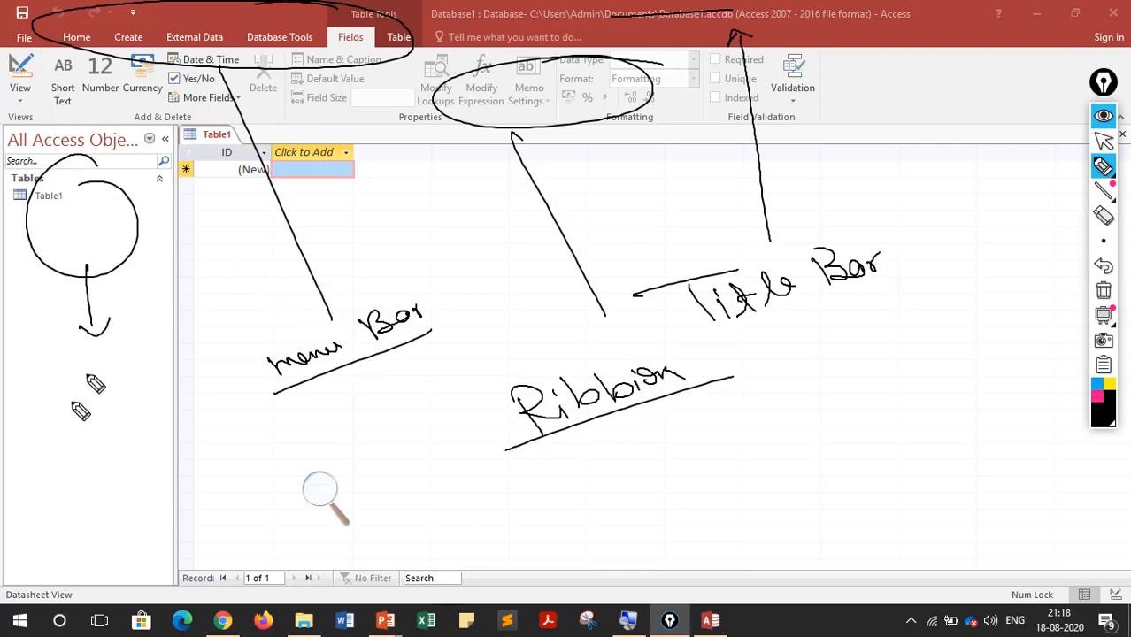
mouse_move(43, 409)
mouse_down()
mouse_move(62, 432)
mouse_move(112, 406)
mouse_move(144, 379)
mouse_move(157, 347)
mouse_move(230, 306)
mouse_move(226, 294)
mouse_up()
drag(90, 421, 258, 292)
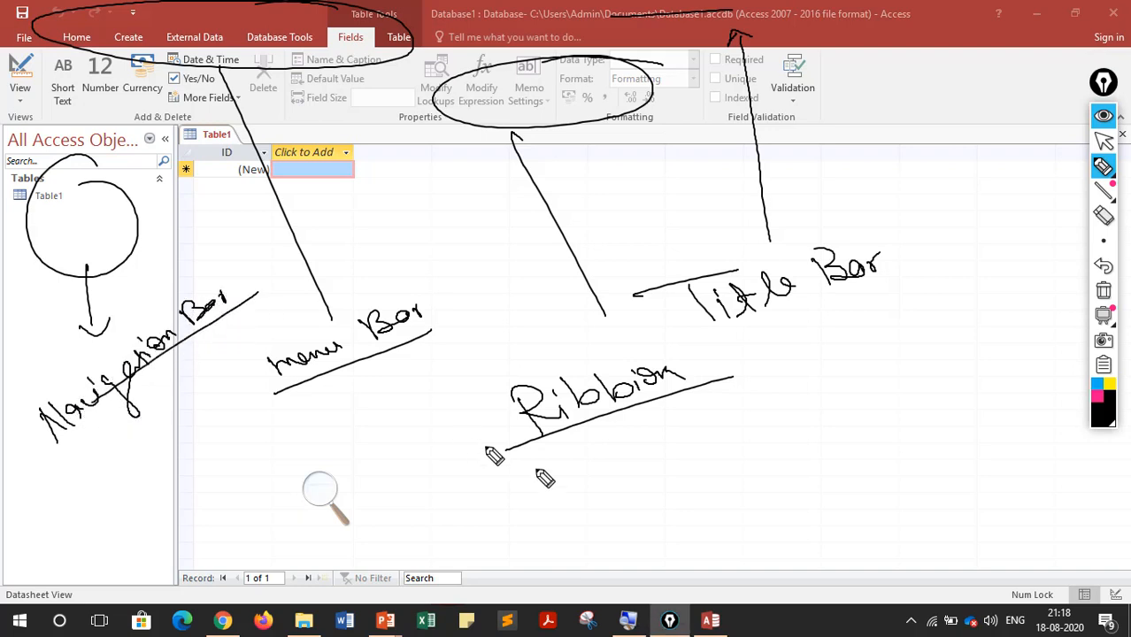
Step: Circle the record navigation bar, label it with an underlined "Record navi", and clear all ink from the window
mouse_move(283, 570)
mouse_down()
mouse_move(159, 586)
mouse_move(696, 491)
mouse_move(660, 517)
mouse_move(741, 484)
mouse_up()
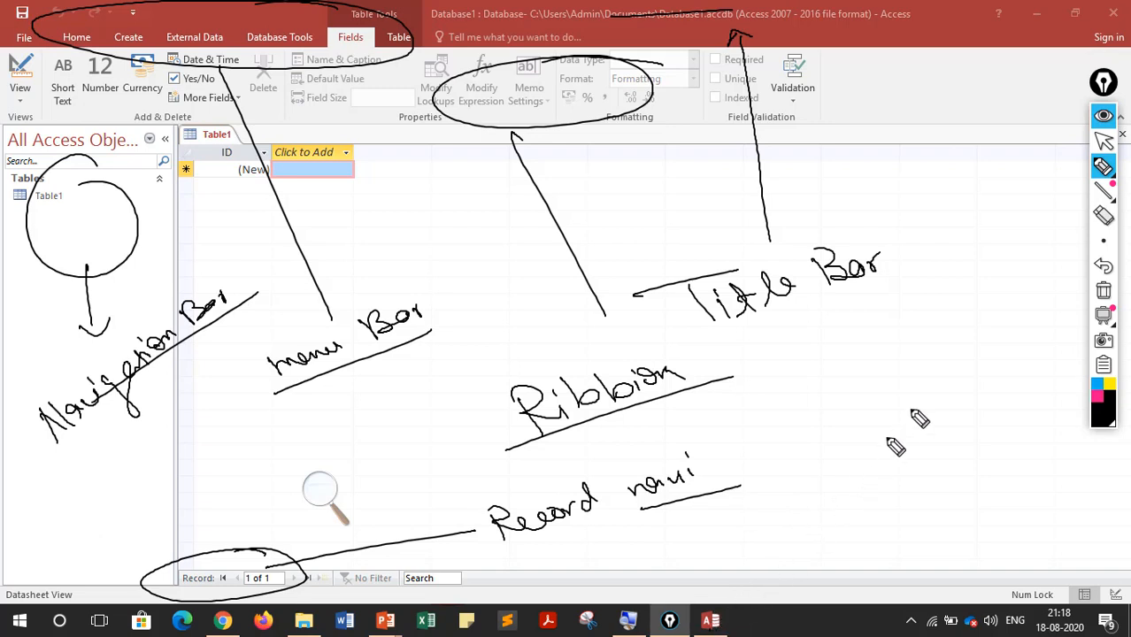
click(1104, 290)
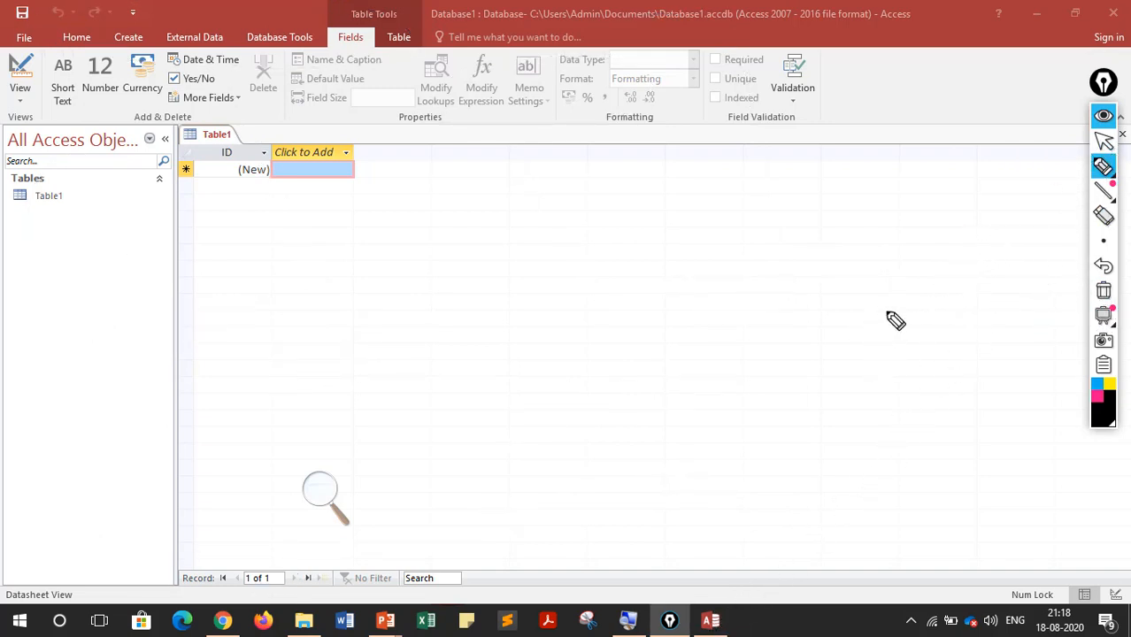
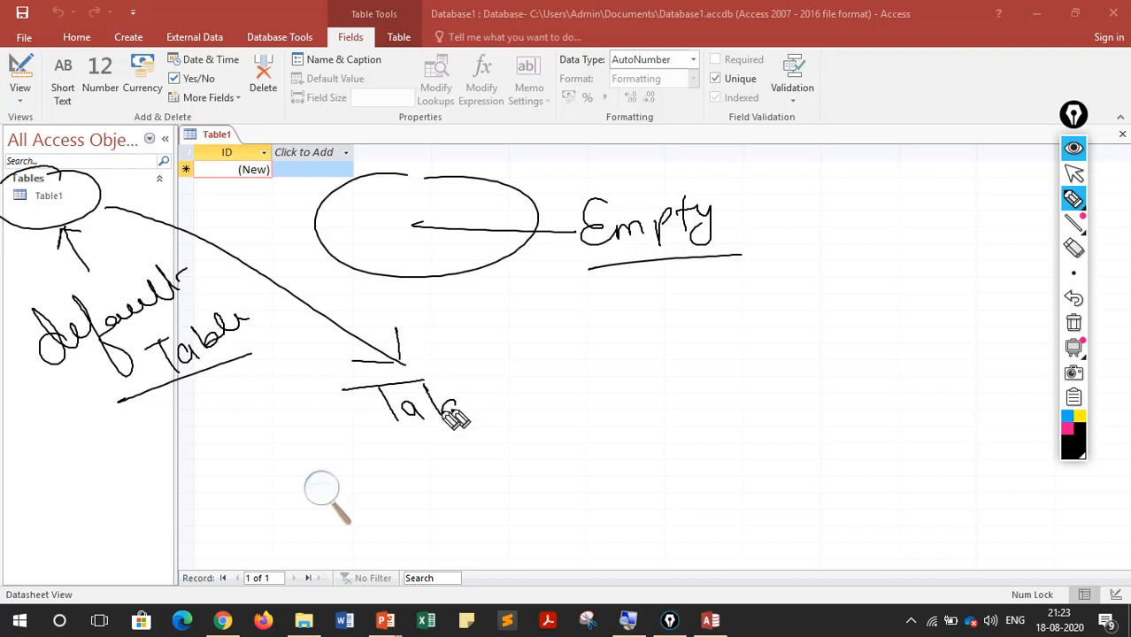
Step: Underline and circle the handwritten "Table", draw two branch lines from it and write "Design View" at the upper branch
drag(395, 434, 518, 409)
mouse_move(489, 360)
mouse_down()
mouse_move(462, 454)
mouse_move(492, 361)
mouse_move(696, 333)
mouse_up()
drag(511, 377, 655, 415)
mouse_move(695, 301)
mouse_down()
mouse_move(776, 334)
mouse_move(905, 314)
mouse_move(935, 293)
mouse_move(1003, 297)
mouse_up()
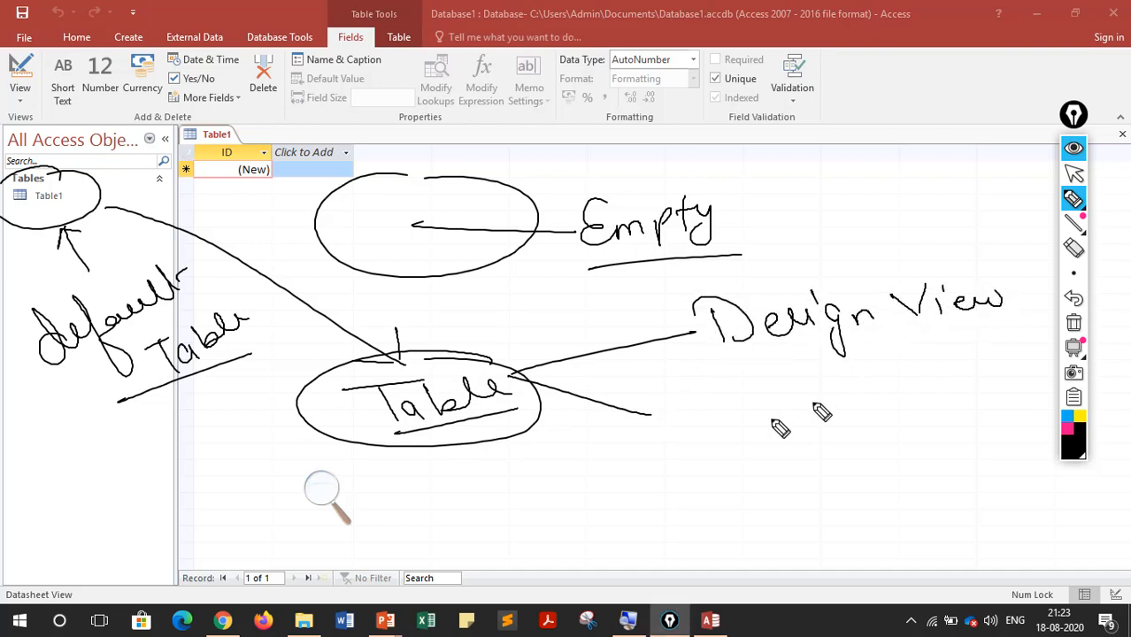
Step: Write an underlined "Datasheet View" at the lower branch, point an arrow at it and add a circled "Excel" beneath
mouse_move(688, 400)
mouse_down()
mouse_move(687, 415)
mouse_move(737, 425)
mouse_move(749, 410)
mouse_move(793, 418)
mouse_move(941, 379)
mouse_move(997, 384)
mouse_move(1031, 360)
mouse_up()
drag(724, 457, 980, 429)
mouse_move(848, 455)
mouse_down()
mouse_move(861, 492)
mouse_move(865, 456)
mouse_up()
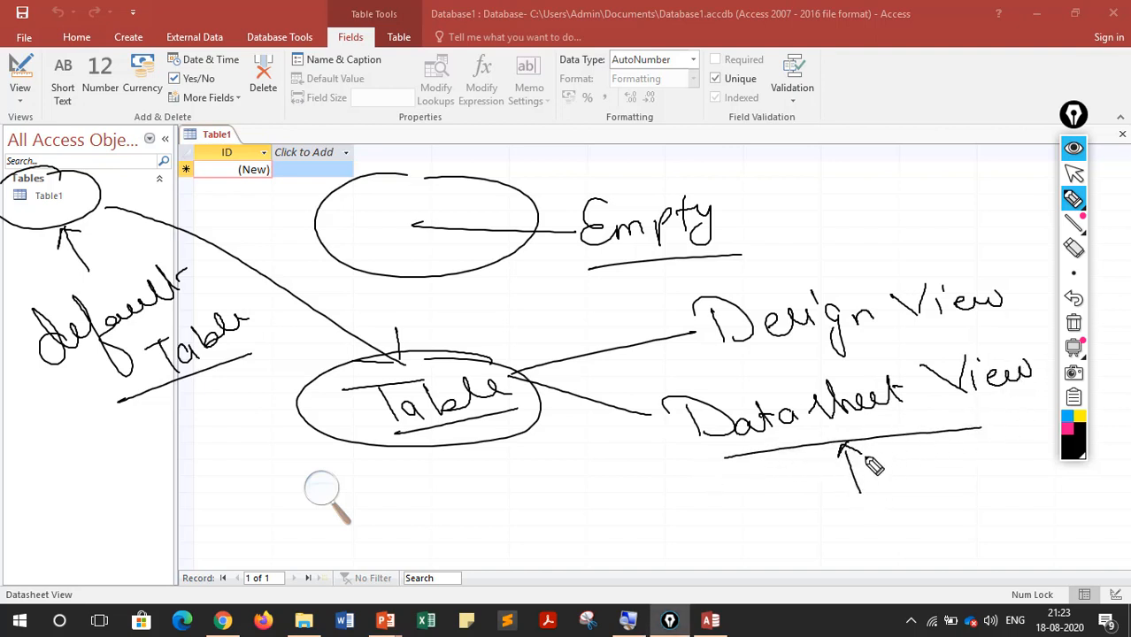
mouse_move(671, 503)
mouse_down()
mouse_move(672, 537)
mouse_move(731, 536)
mouse_up()
drag(718, 480, 713, 478)
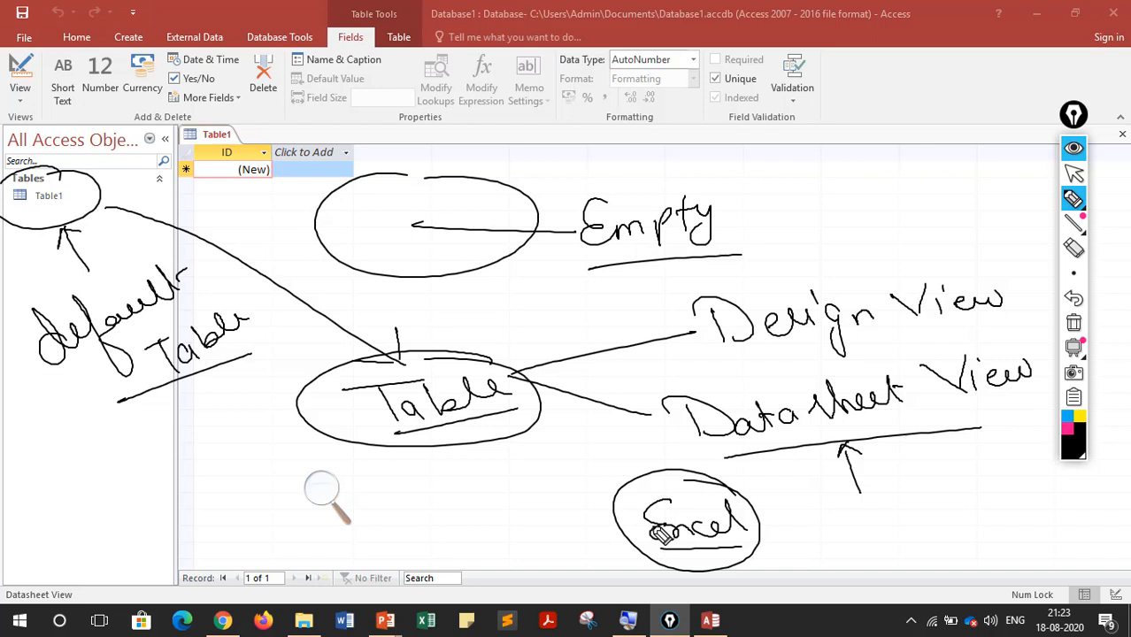
Step: Underline and circle "Design View", then draw an arrow to it from an underlined and circled "Column" note
drag(901, 333, 743, 367)
mouse_move(910, 275)
mouse_down()
mouse_move(705, 346)
mouse_move(894, 258)
mouse_up()
drag(826, 215, 853, 257)
drag(857, 229, 853, 257)
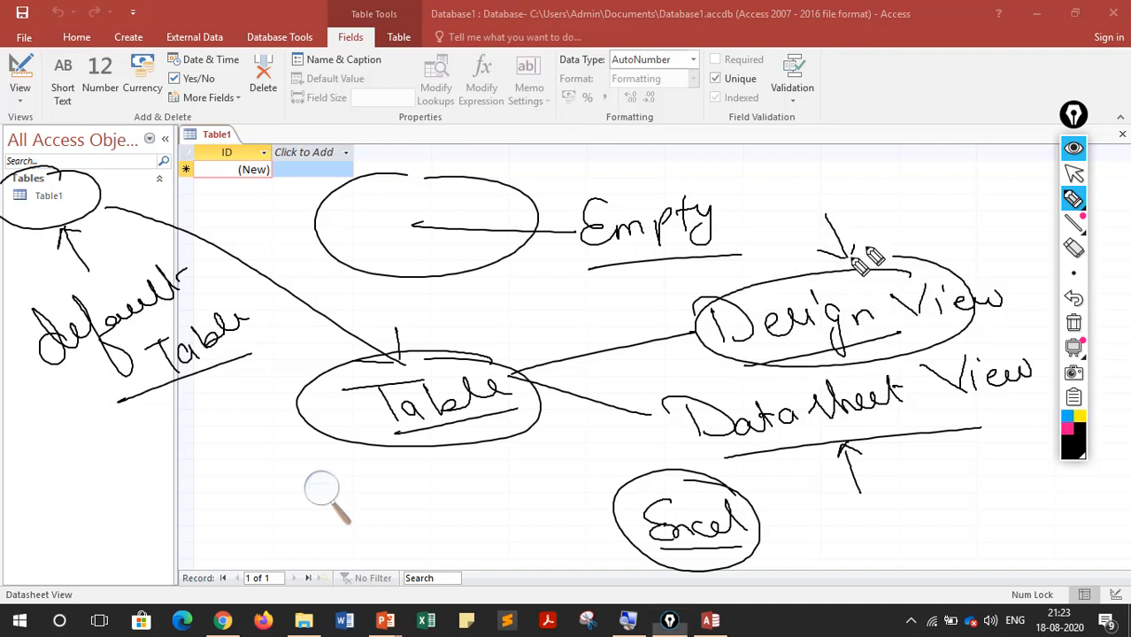
mouse_move(790, 188)
mouse_down()
mouse_move(801, 197)
mouse_move(911, 161)
mouse_up()
drag(845, 203, 885, 168)
mouse_move(912, 133)
mouse_down()
mouse_move(889, 221)
mouse_move(912, 150)
mouse_up()
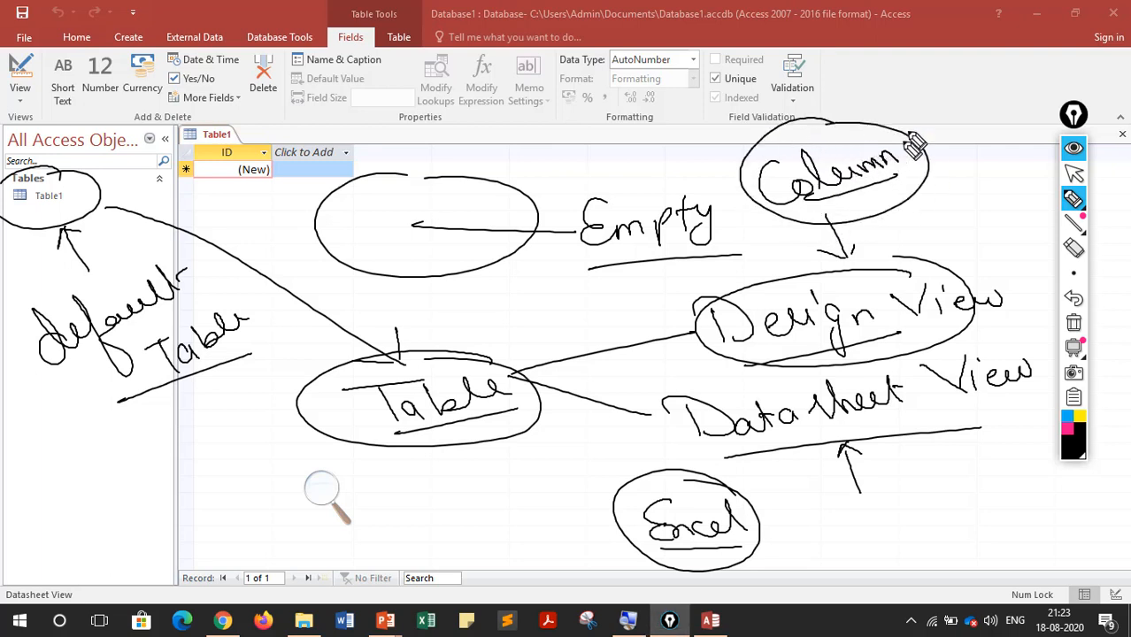
Step: Point an arrow at "Column" from the notes "Name, type" and "des", and clear all ink
mouse_move(929, 95)
mouse_down()
mouse_move(905, 129)
mouse_move(930, 129)
mouse_up()
mouse_move(871, 71)
mouse_down()
mouse_move(903, 93)
mouse_move(982, 66)
mouse_move(1020, 76)
mouse_move(1049, 49)
mouse_move(1057, 55)
mouse_up()
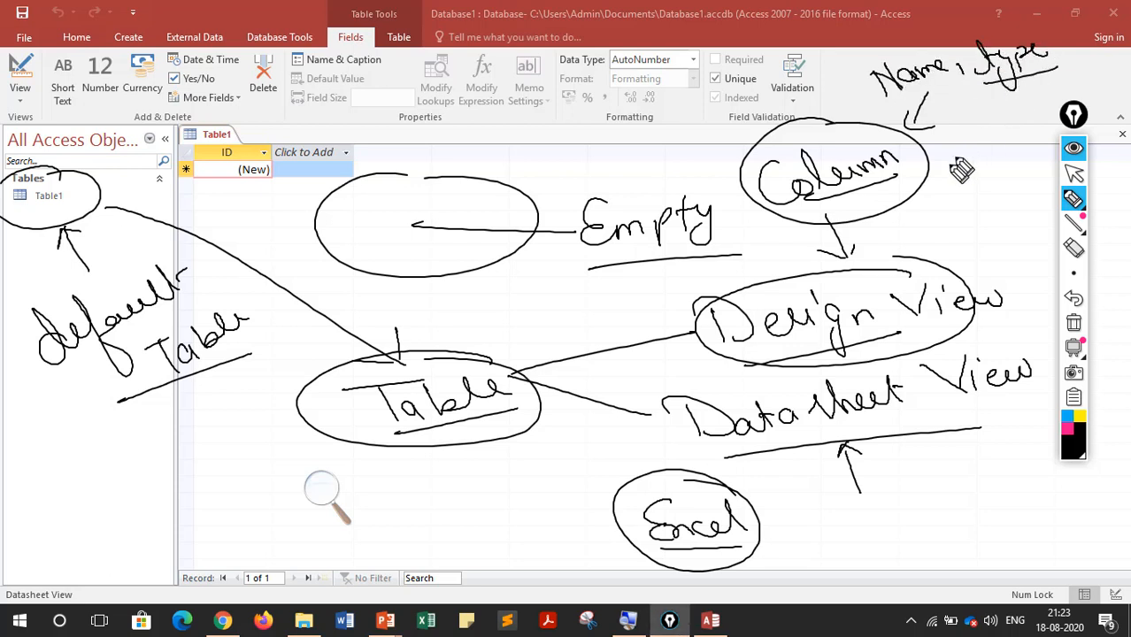
mouse_move(956, 133)
mouse_down()
mouse_move(991, 120)
mouse_move(1018, 133)
mouse_up()
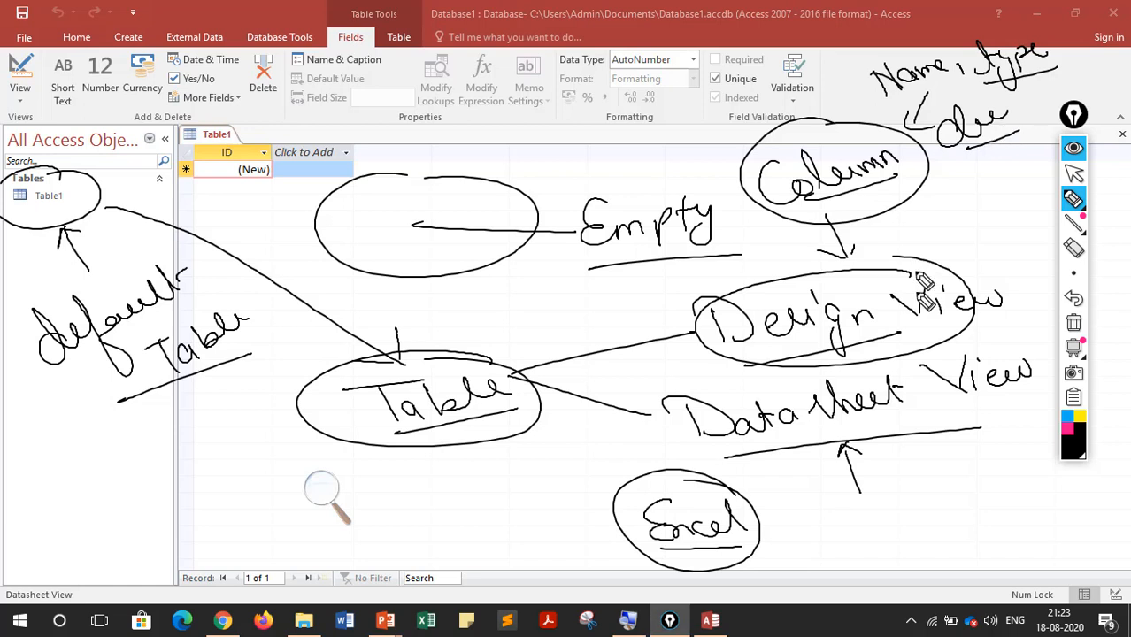
click(1072, 324)
Step: Circle the Table1 datasheet, draw an arrow to it and label it "Datasheet View"
click(1074, 174)
click(1074, 199)
mouse_move(365, 118)
mouse_down()
mouse_move(188, 231)
mouse_move(344, 137)
mouse_up()
mouse_move(511, 301)
mouse_down()
mouse_move(377, 213)
mouse_move(450, 212)
mouse_up()
mouse_move(433, 379)
mouse_down()
mouse_move(513, 409)
mouse_move(609, 361)
mouse_move(655, 363)
mouse_move(646, 312)
mouse_move(717, 317)
mouse_move(761, 288)
mouse_up()
mouse_move(633, 394)
mouse_down()
mouse_move(734, 423)
mouse_move(747, 381)
mouse_move(832, 371)
mouse_up()
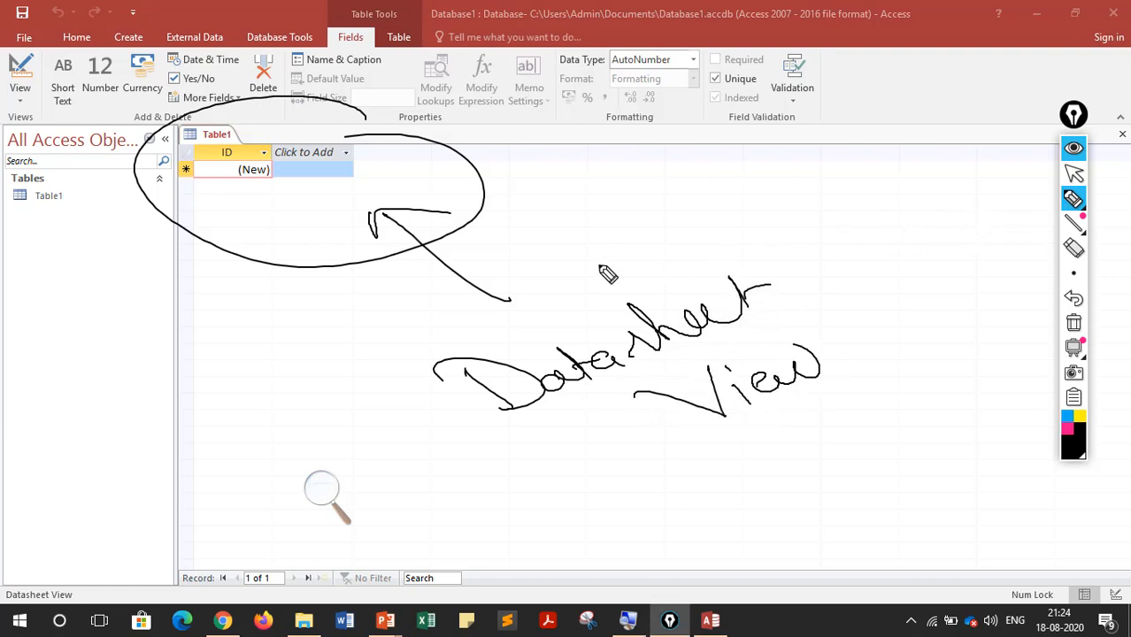
Step: Circle the View command, point an arrow at it and open its list of table views
mouse_move(26, 40)
mouse_down()
mouse_move(46, 126)
mouse_move(152, 301)
mouse_up()
drag(37, 141, 53, 139)
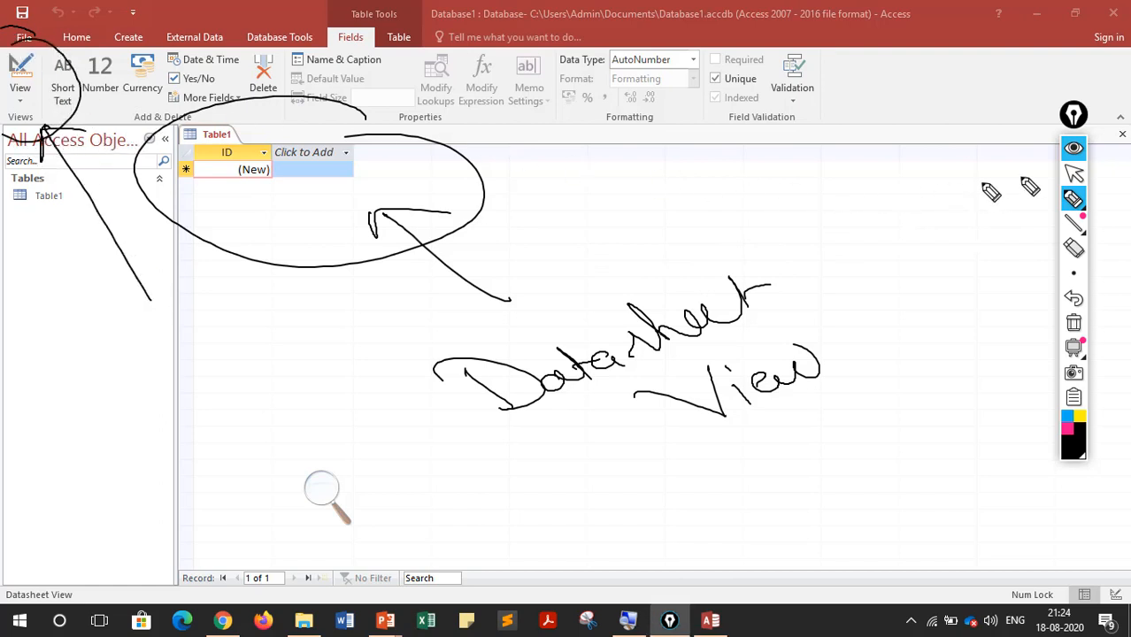
click(1072, 174)
click(20, 99)
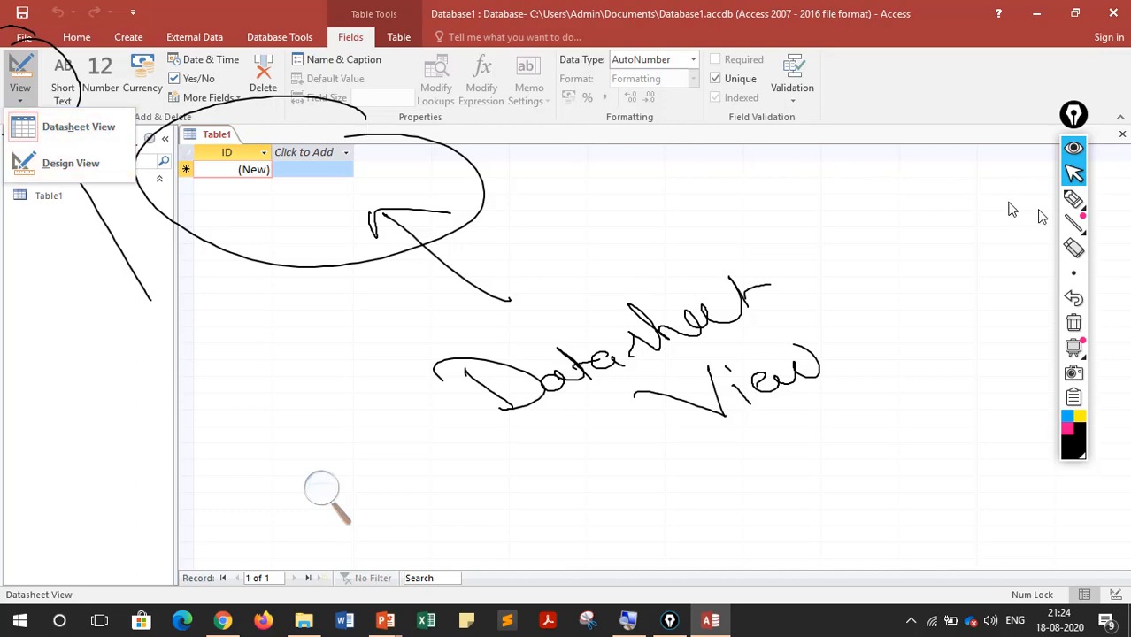
Step: Magnify the screen to 200%, show the Datasheet View and Design View options, and return the magnification to 100%
click(322, 489)
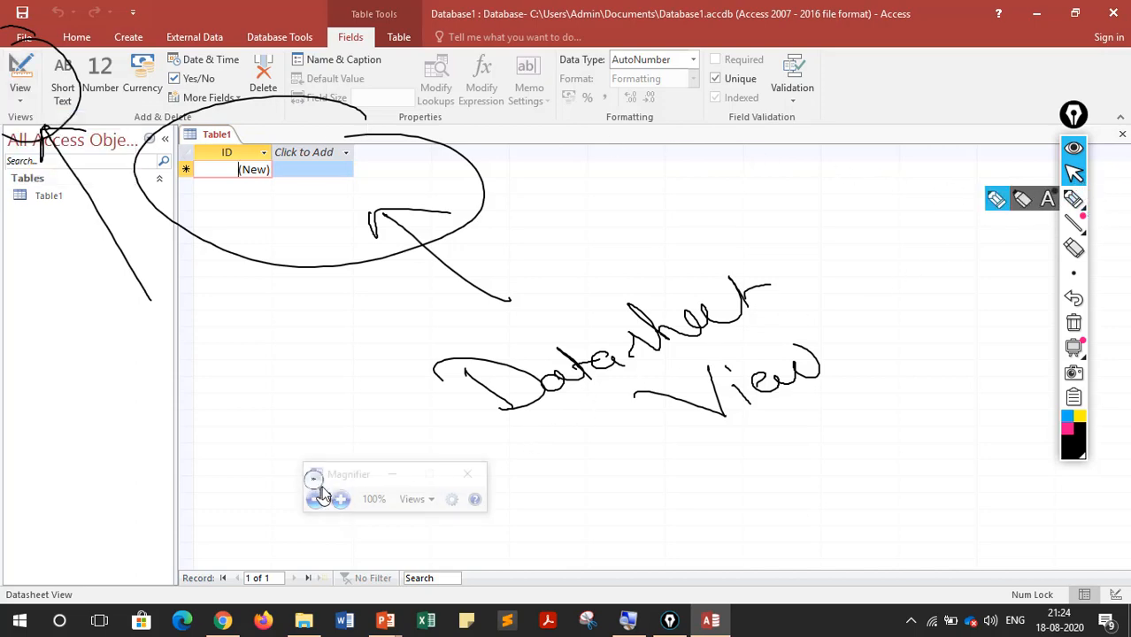
click(341, 499)
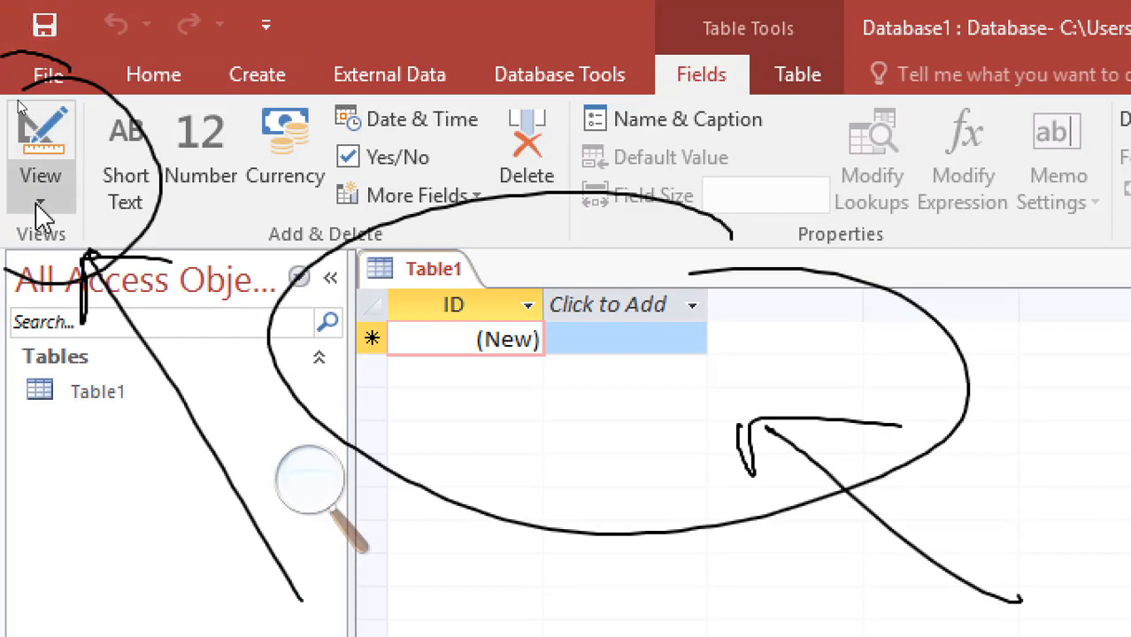
click(40, 197)
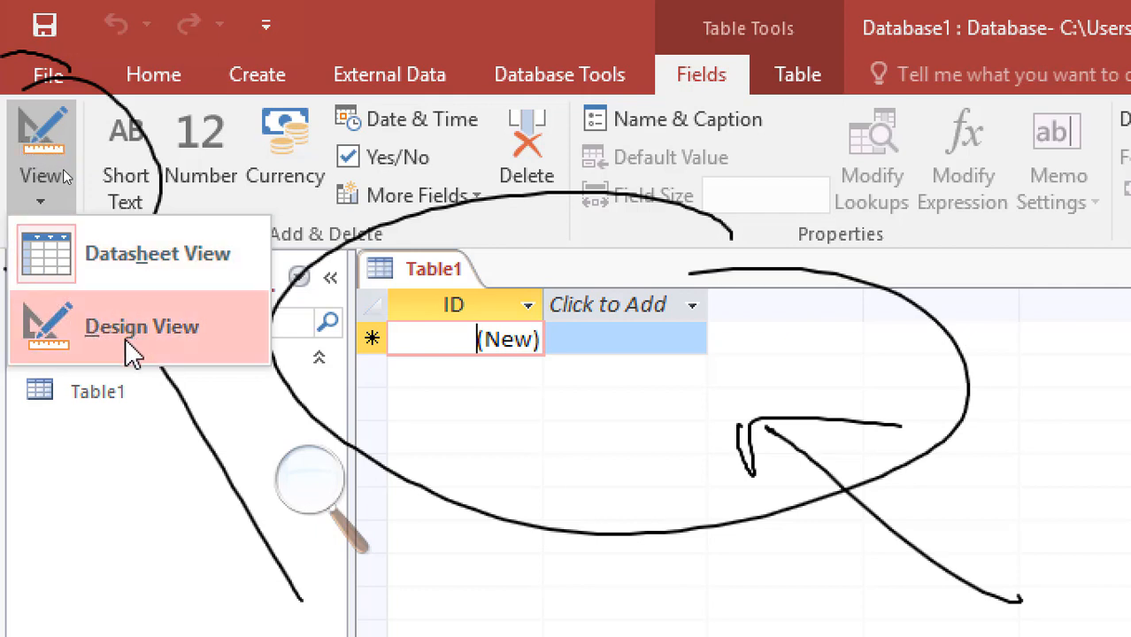
click(308, 480)
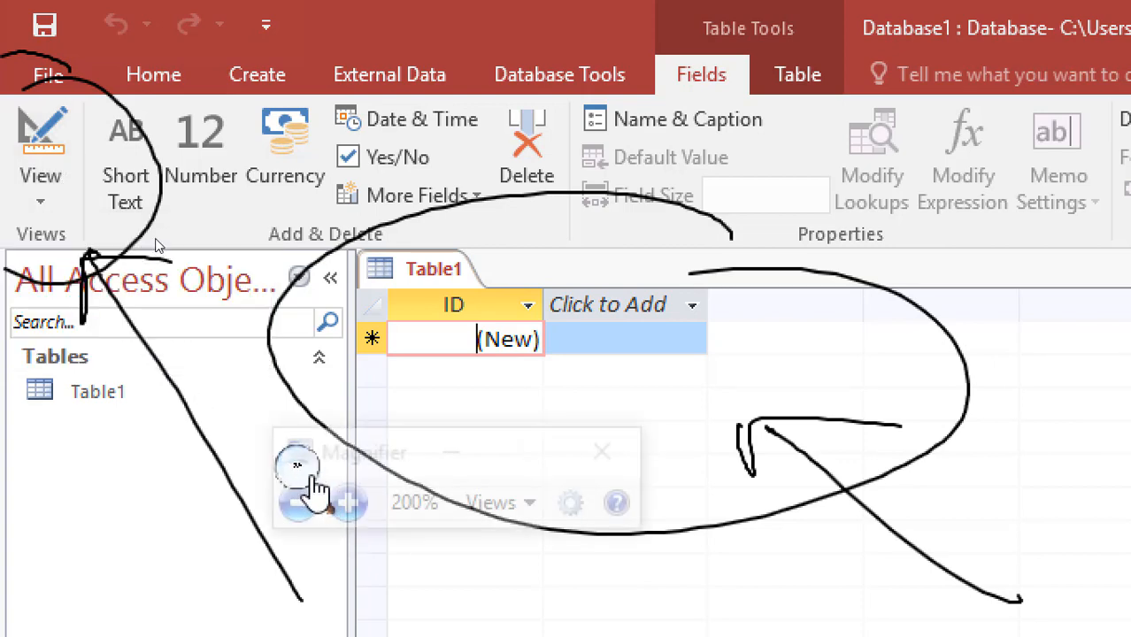
click(293, 500)
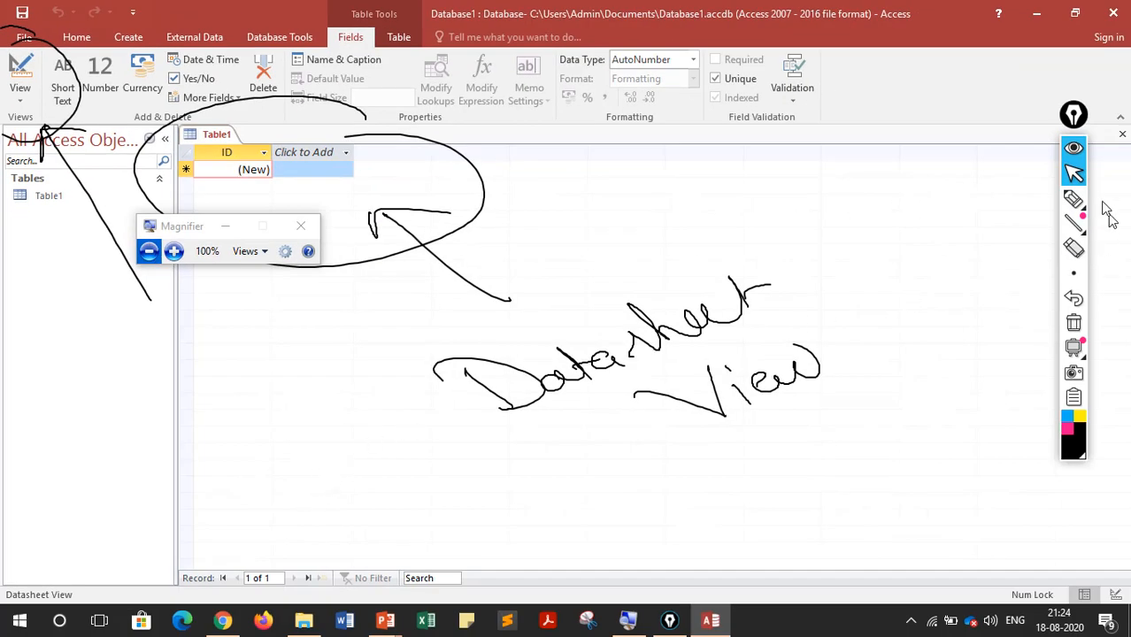
Step: Clear all handwritten ink from the Table1 datasheet
mouse_move(1071, 200)
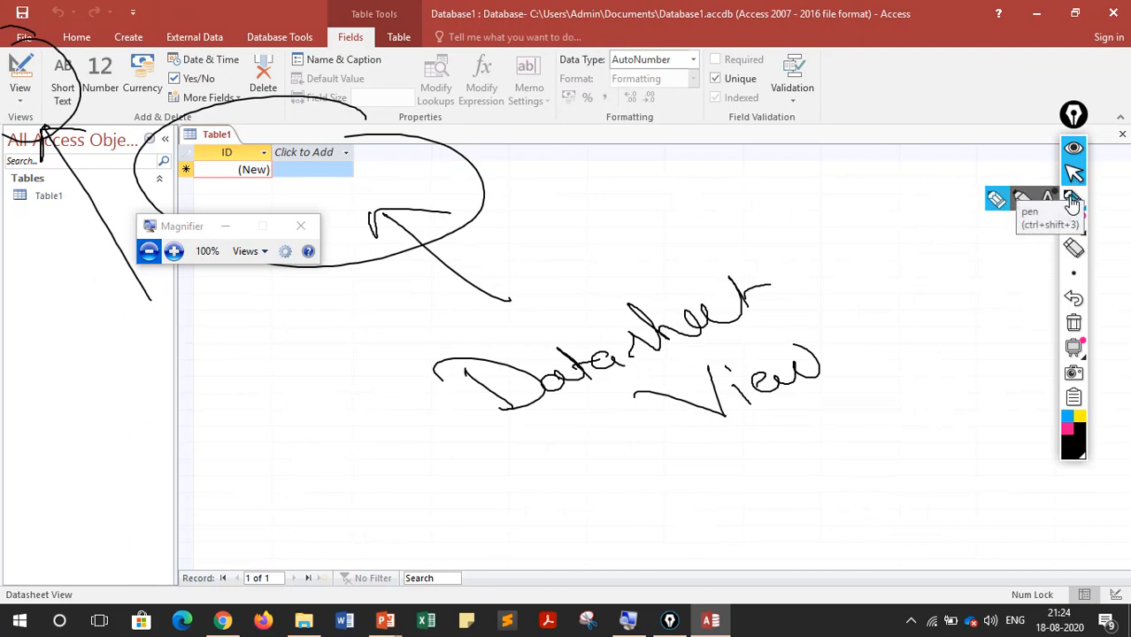
click(1071, 200)
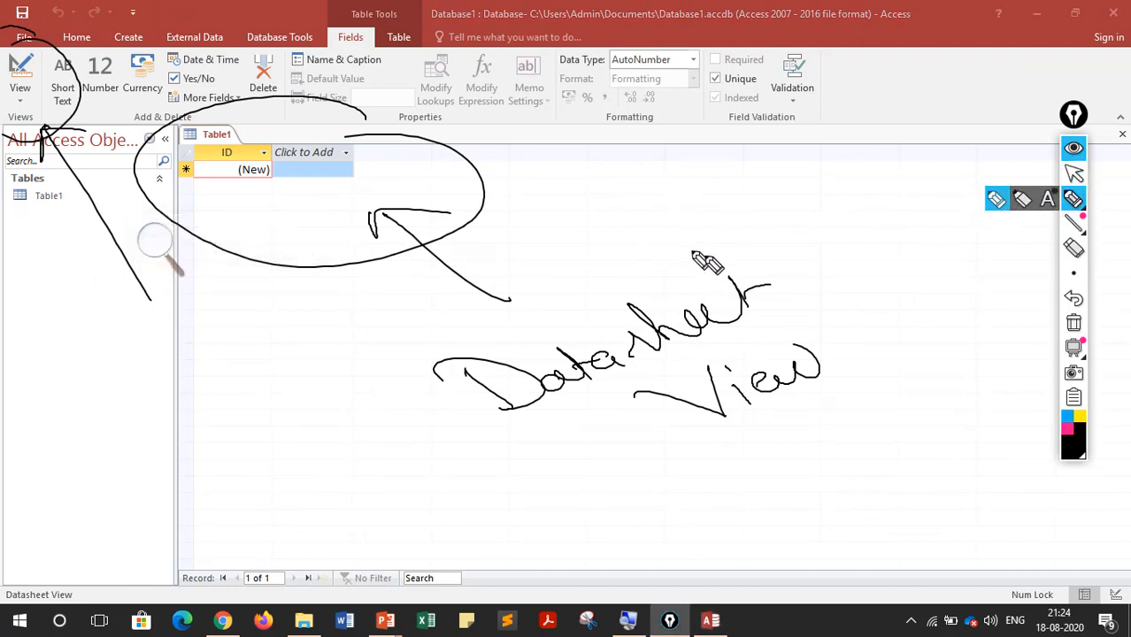
click(1074, 322)
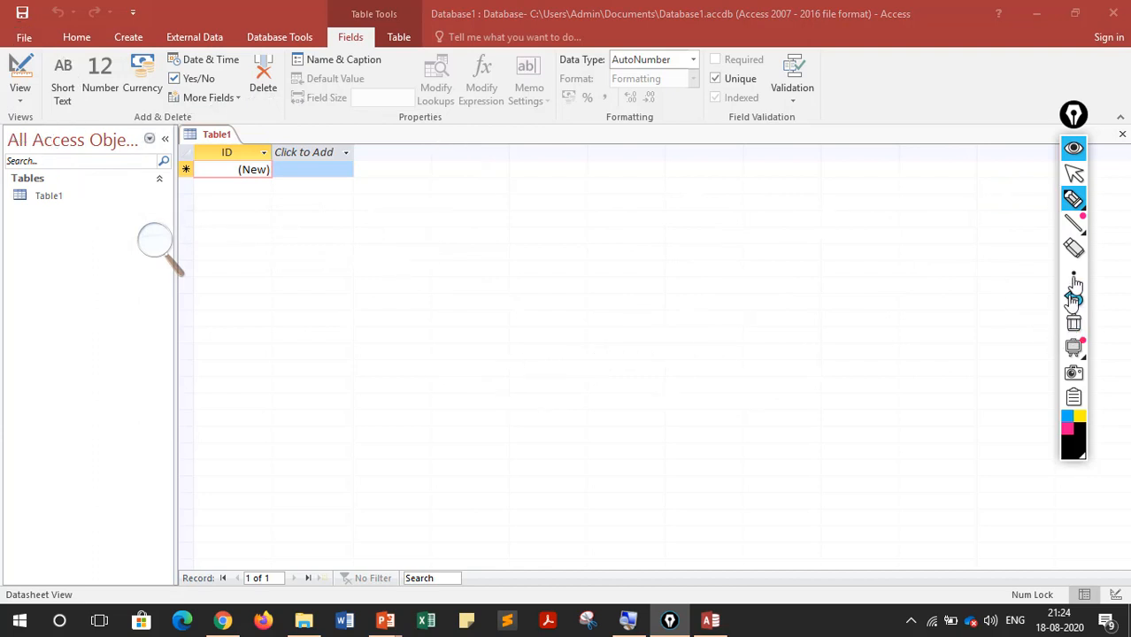
click(1074, 173)
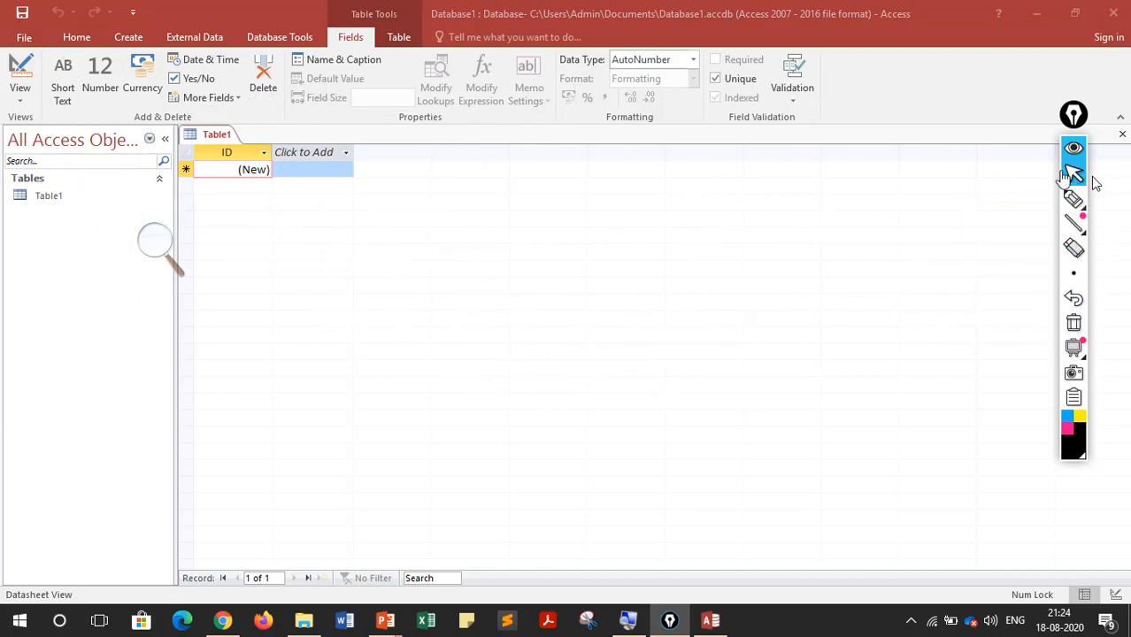
Step: Handwrite the heading "Store Marks" over the empty datasheet and underline it
click(1074, 199)
mouse_move(320, 262)
mouse_down()
mouse_move(262, 307)
mouse_move(386, 277)
mouse_move(537, 199)
mouse_move(560, 202)
mouse_up()
drag(305, 347, 532, 232)
Step: Draw a slanted line with three arrows below the heading and write "R No" and "Name" at the first two
click(310, 358)
drag(311, 358, 366, 432)
mouse_move(270, 432)
mouse_down()
mouse_move(397, 376)
mouse_move(408, 389)
mouse_up()
drag(346, 412, 402, 478)
drag(331, 485, 423, 440)
drag(395, 436, 421, 453)
mouse_move(440, 372)
mouse_down()
mouse_move(430, 371)
mouse_move(462, 335)
mouse_move(498, 335)
mouse_move(507, 319)
mouse_up()
drag(444, 426, 478, 387)
mouse_move(478, 394)
mouse_down()
mouse_move(483, 408)
mouse_move(540, 374)
mouse_up()
drag(387, 533, 462, 501)
Step: Add dashes after the "M1" entry for further marks columns, then underline and circle the row
drag(575, 438, 683, 382)
drag(750, 347, 778, 334)
drag(506, 496, 607, 358)
drag(476, 453, 638, 437)
Step: Draw an arrow from the circled marks row and write an underlined "No." as its data type
drag(717, 394, 770, 428)
drag(743, 435, 780, 430)
mouse_move(741, 496)
mouse_down()
mouse_move(758, 519)
mouse_move(743, 522)
mouse_up()
mouse_move(751, 470)
mouse_down()
mouse_move(772, 511)
mouse_move(791, 480)
mouse_move(740, 533)
mouse_up()
click(813, 478)
Step: Draw an arrow from "Name" and write "Text, Charact" as its data type, underlining the second word
mouse_move(554, 347)
mouse_down()
mouse_move(620, 305)
mouse_move(609, 324)
mouse_up()
drag(626, 278, 680, 254)
drag(646, 270, 675, 301)
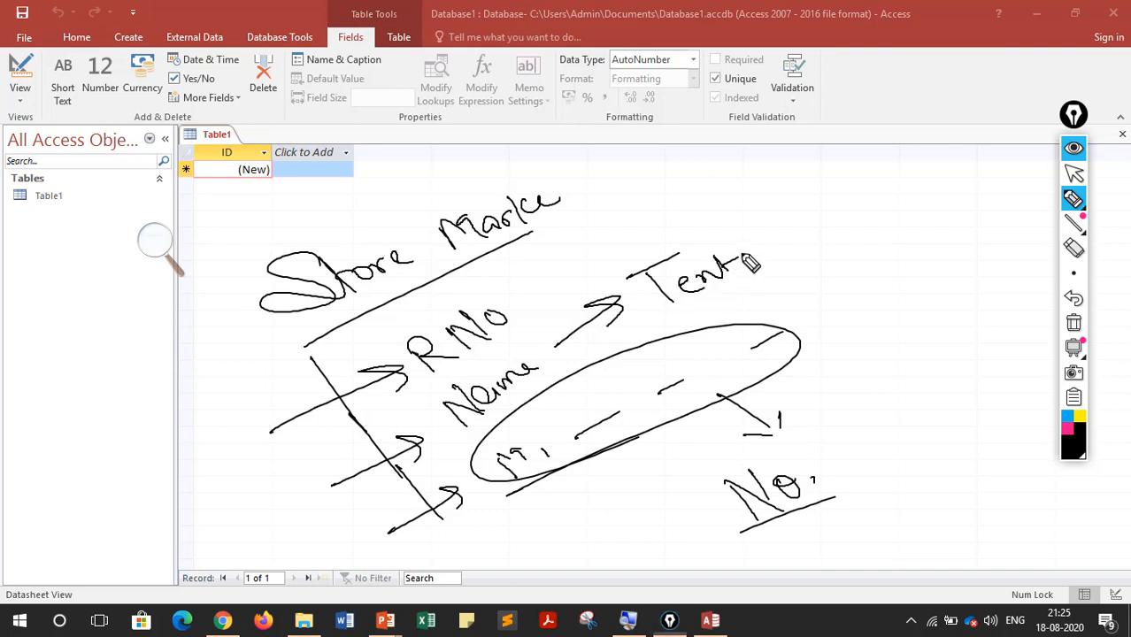
drag(761, 257, 758, 266)
mouse_move(804, 210)
mouse_down()
mouse_move(784, 237)
mouse_move(853, 227)
mouse_move(949, 173)
mouse_up()
drag(816, 252, 942, 200)
Step: Point a circled, underlined "No" at "R No", mark the circle with an arrow, and clear all ink
mouse_move(524, 292)
mouse_down()
mouse_move(594, 227)
mouse_move(513, 288)
mouse_move(555, 291)
mouse_up()
mouse_move(597, 206)
mouse_down()
mouse_move(620, 233)
mouse_move(639, 205)
mouse_move(654, 220)
mouse_up()
mouse_move(639, 163)
mouse_down()
mouse_move(620, 254)
mouse_move(673, 164)
mouse_up()
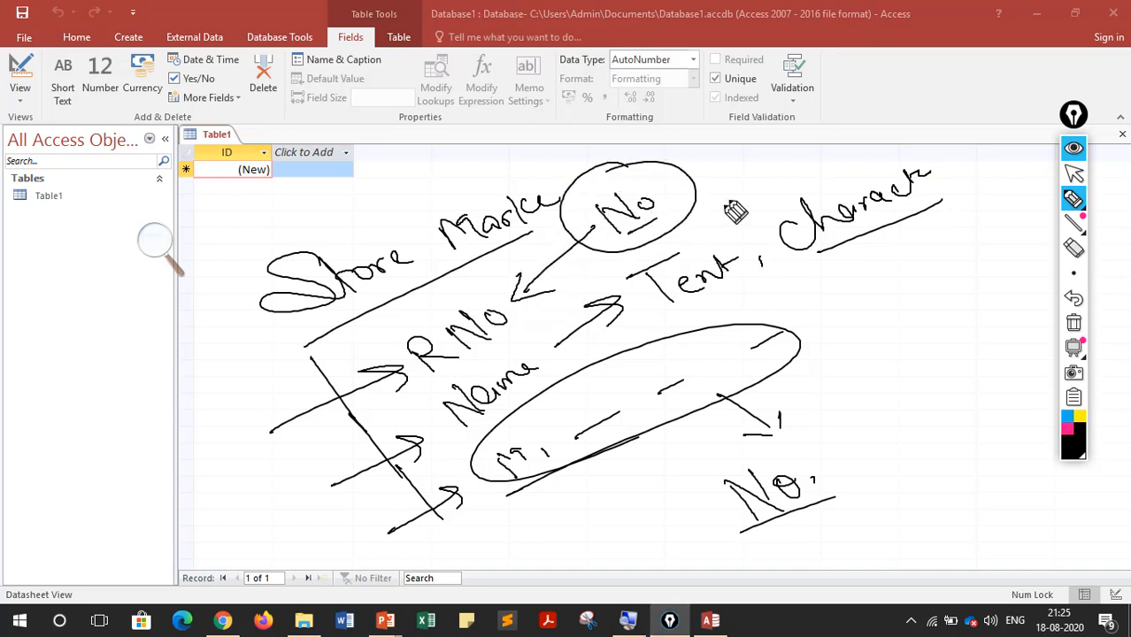
drag(741, 161, 700, 177)
drag(699, 177, 732, 189)
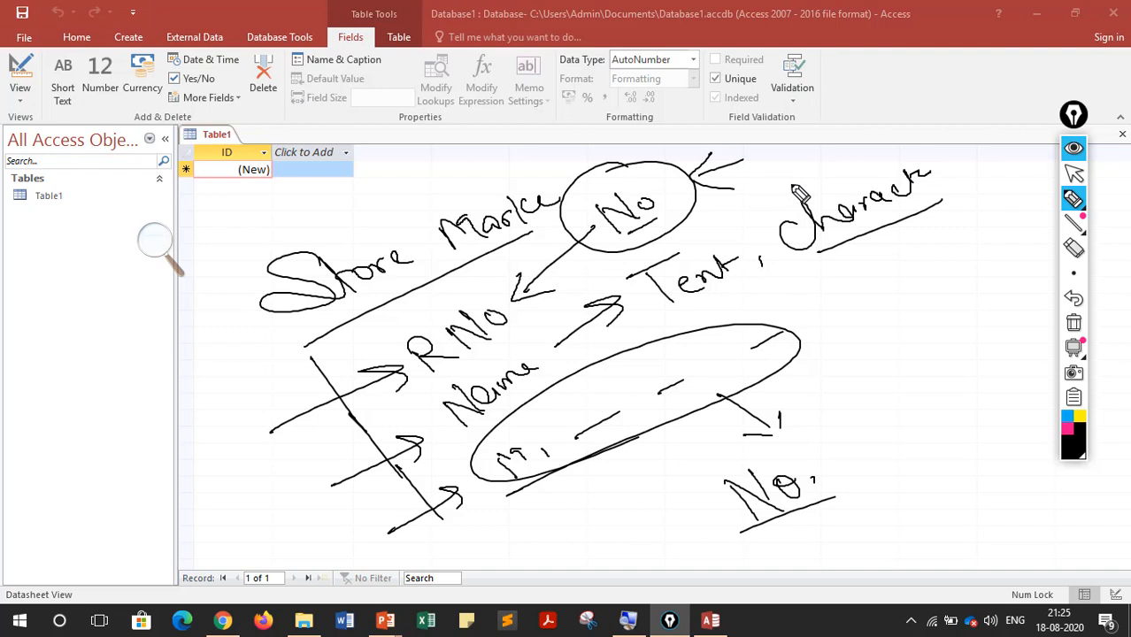
click(1072, 326)
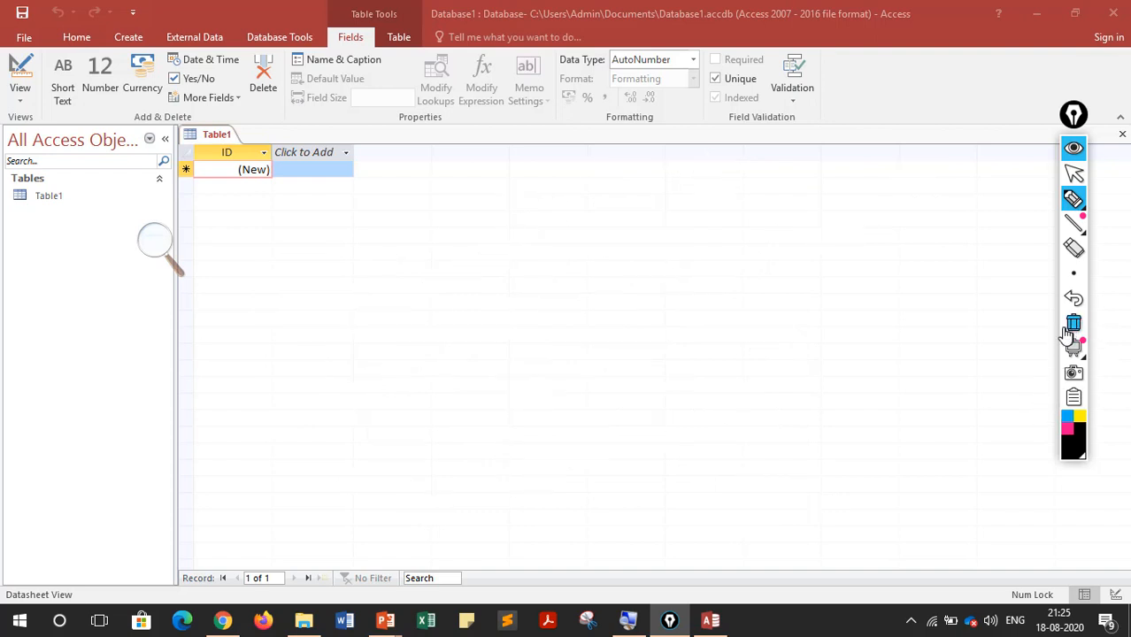
Step: Request Design View for Table1 from the navigation list, bringing up the Save As dialog
click(1074, 174)
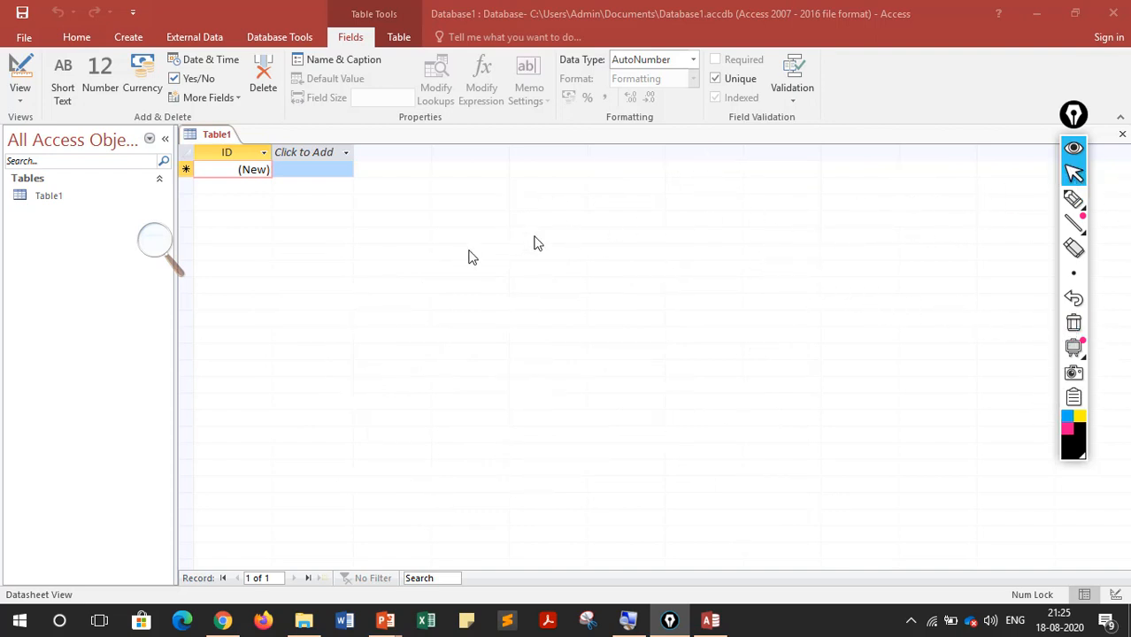
click(54, 200)
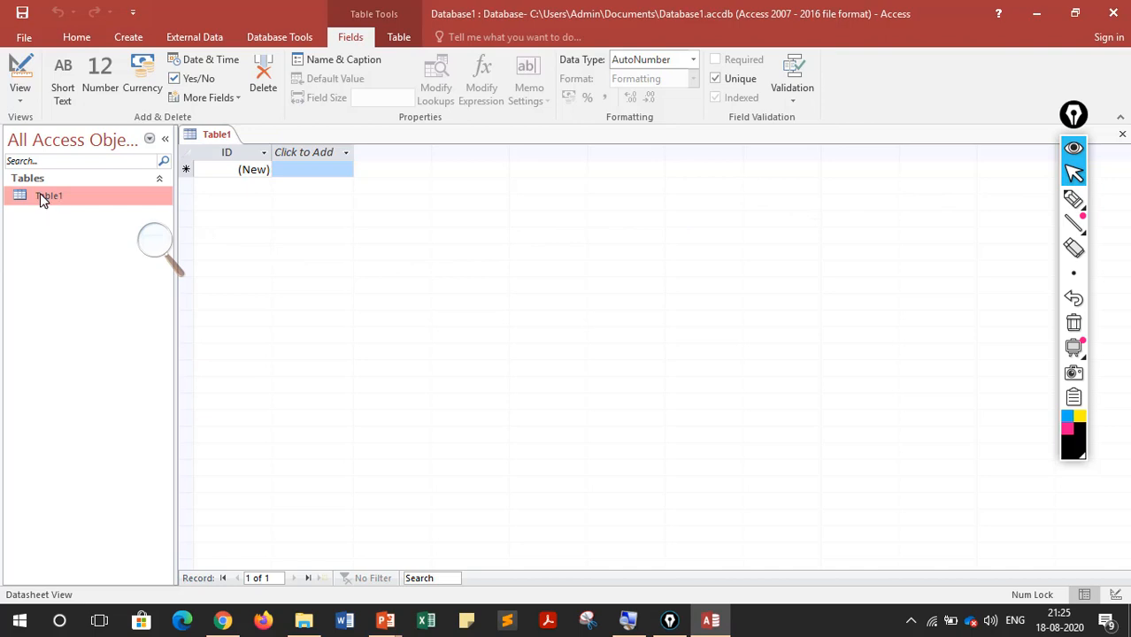
right_click(41, 200)
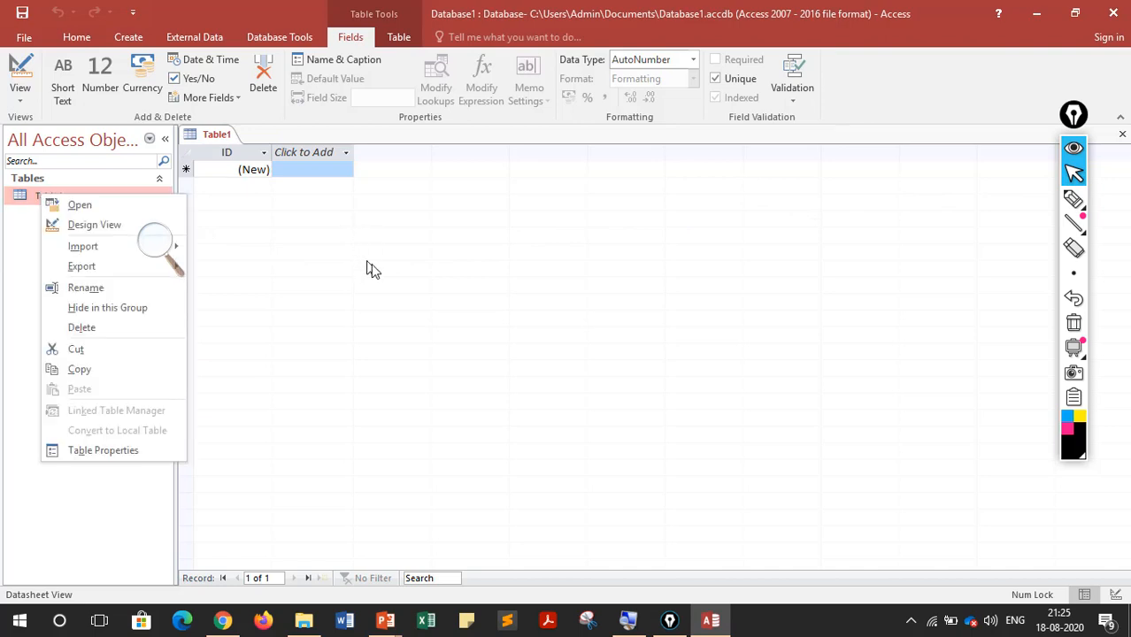
click(157, 241)
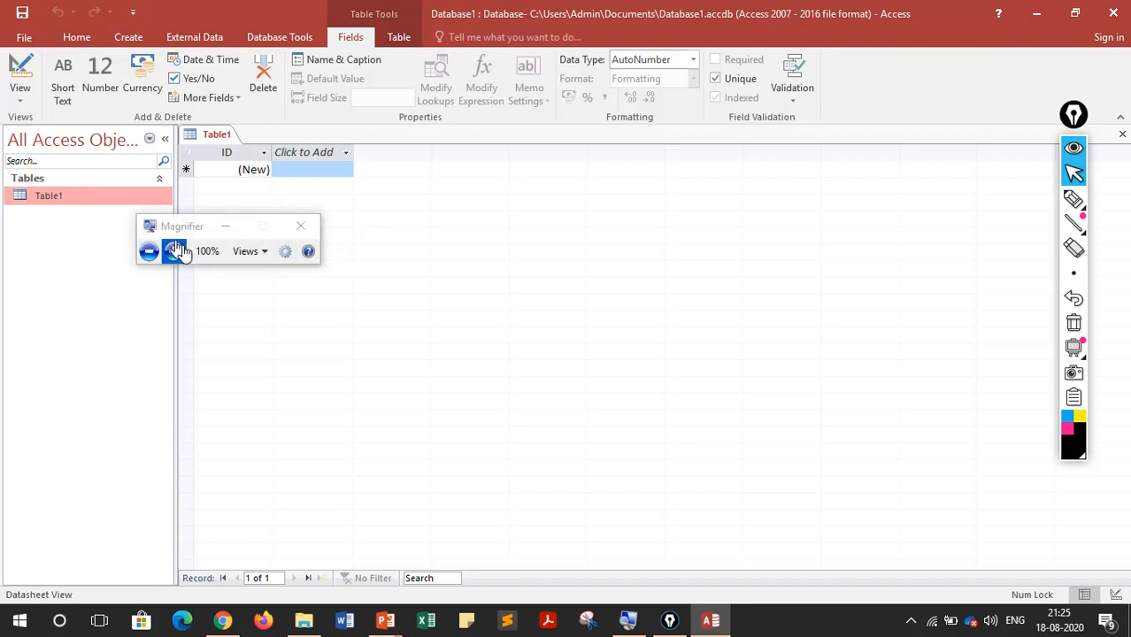
click(174, 254)
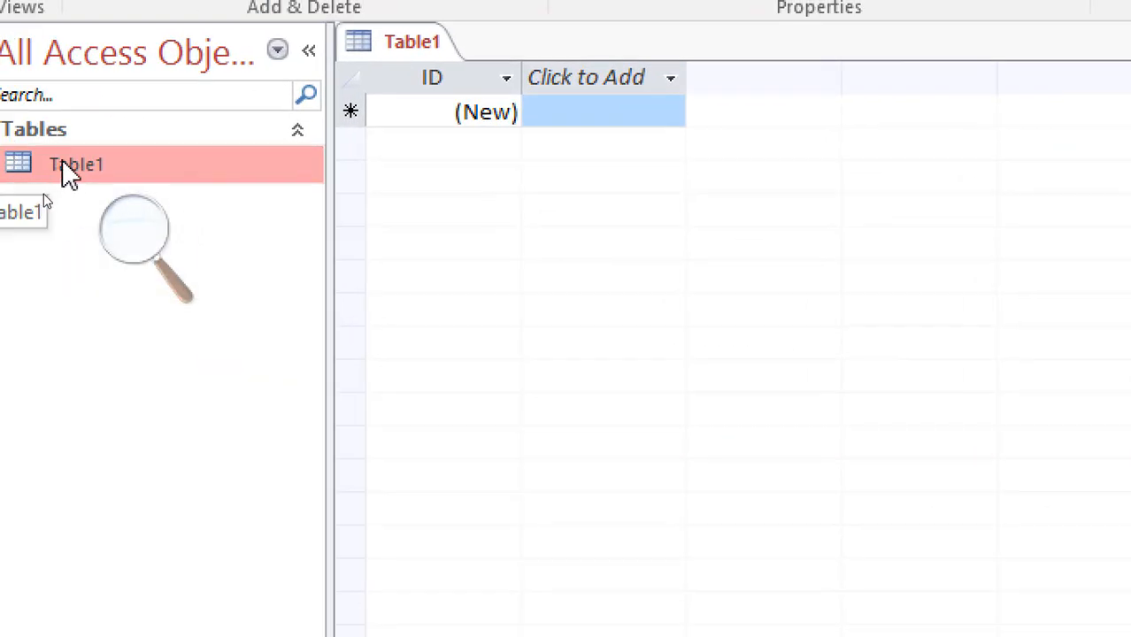
right_click(82, 176)
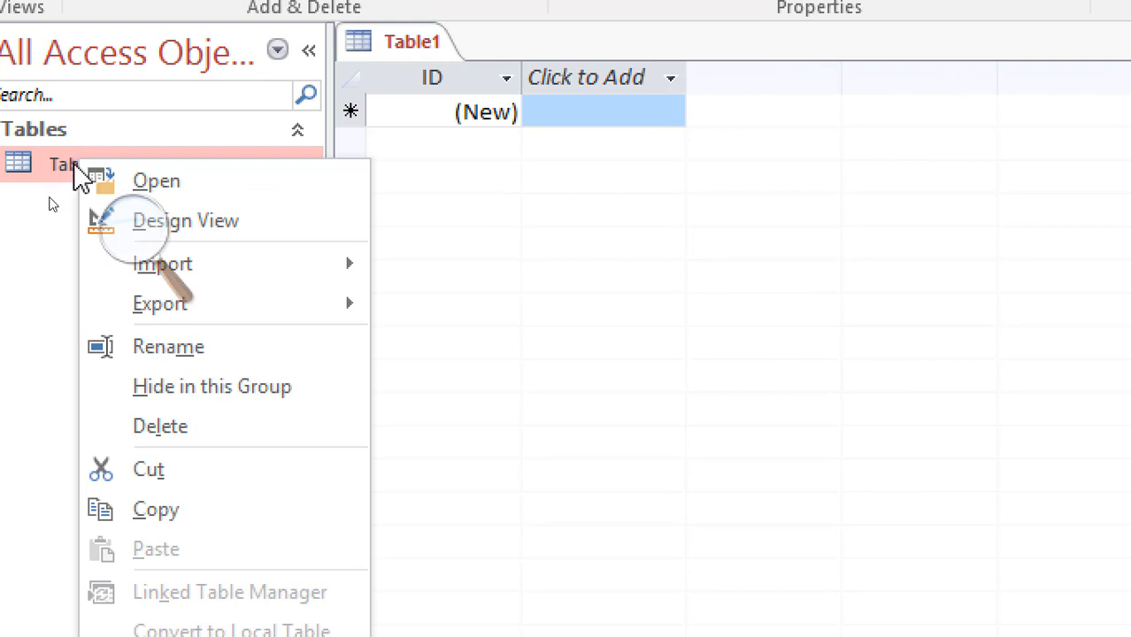
click(198, 221)
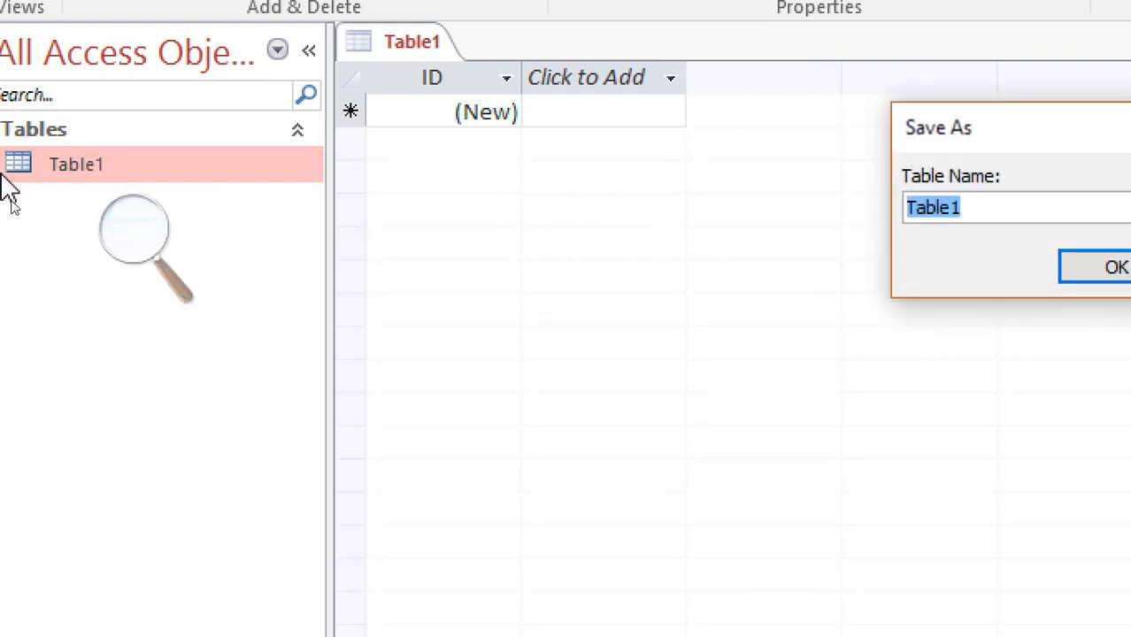
click(124, 233)
click(132, 249)
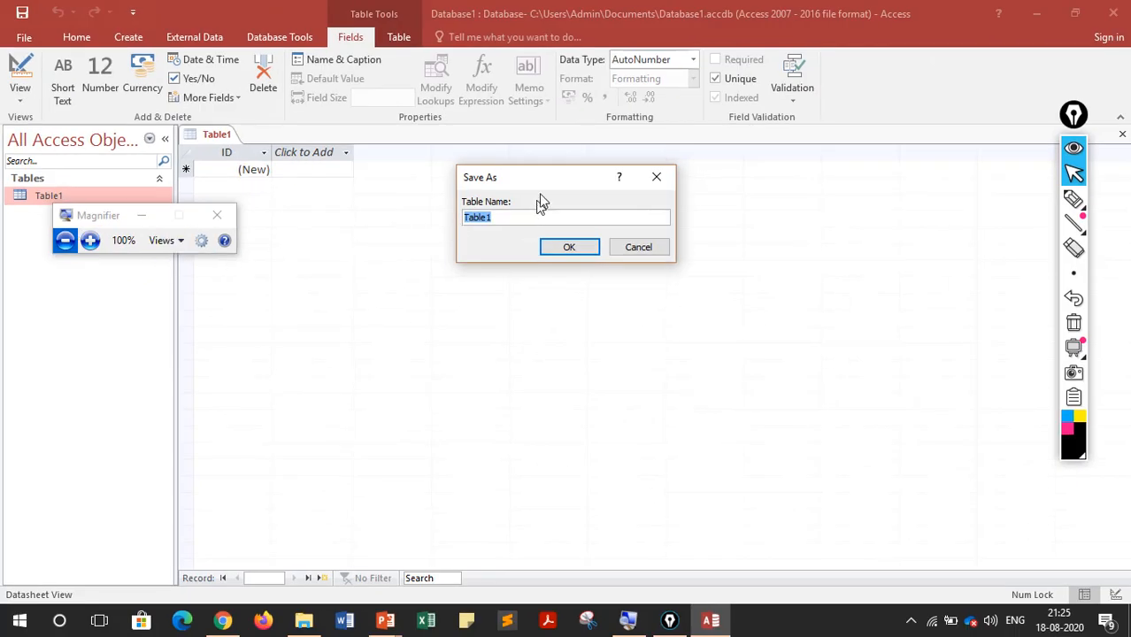
Step: Replace the suggested table name with "Class 8a" and save the table
drag(548, 177, 548, 203)
click(535, 243)
key(BackSpace)
key(BackSpace)
key(BackSpace)
key(BackSpace)
key(BackSpace)
key(BackSpace)
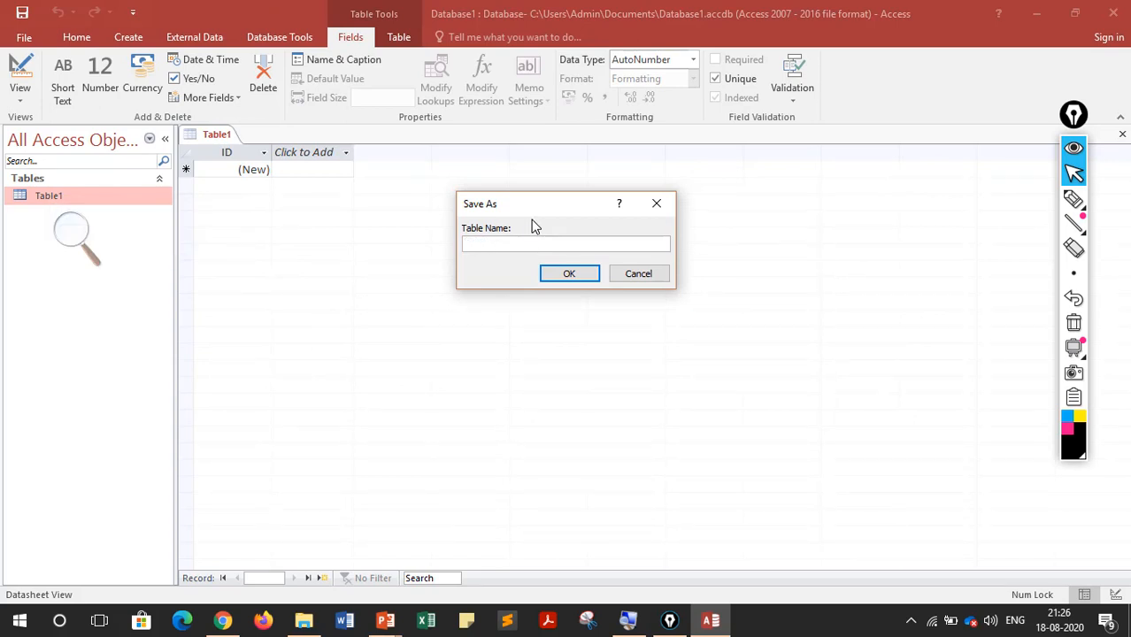
text(Cs)
key(BackSpace)
text(lass 8a)
click(572, 274)
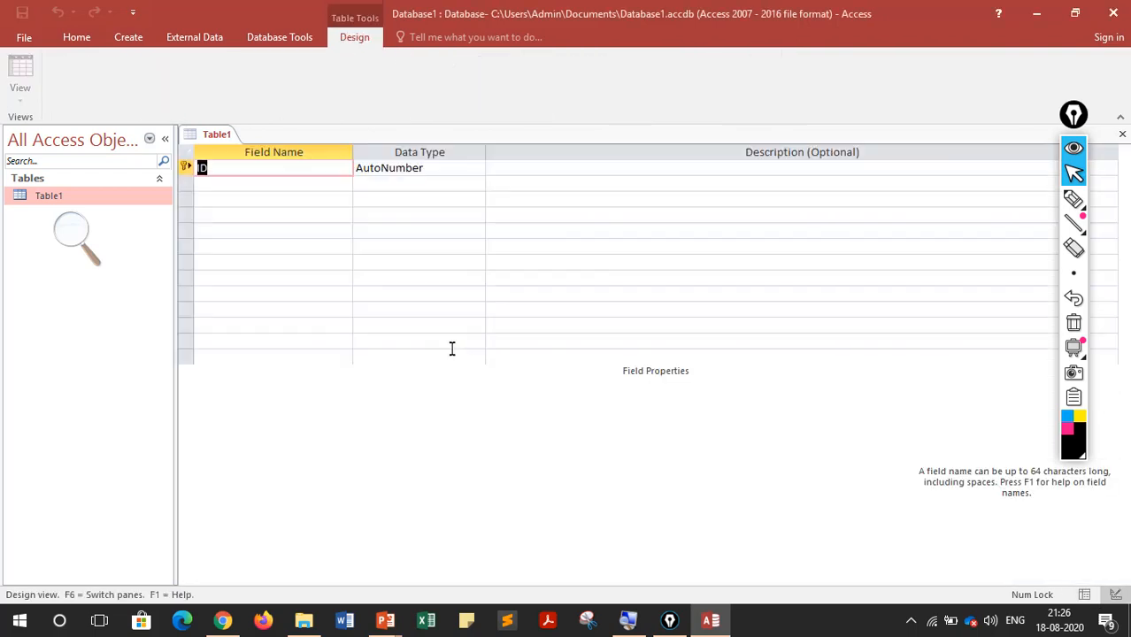
Step: Draw an arrow pointing up at the Field Name column and write "Column Heading" beside it
click(75, 232)
click(89, 242)
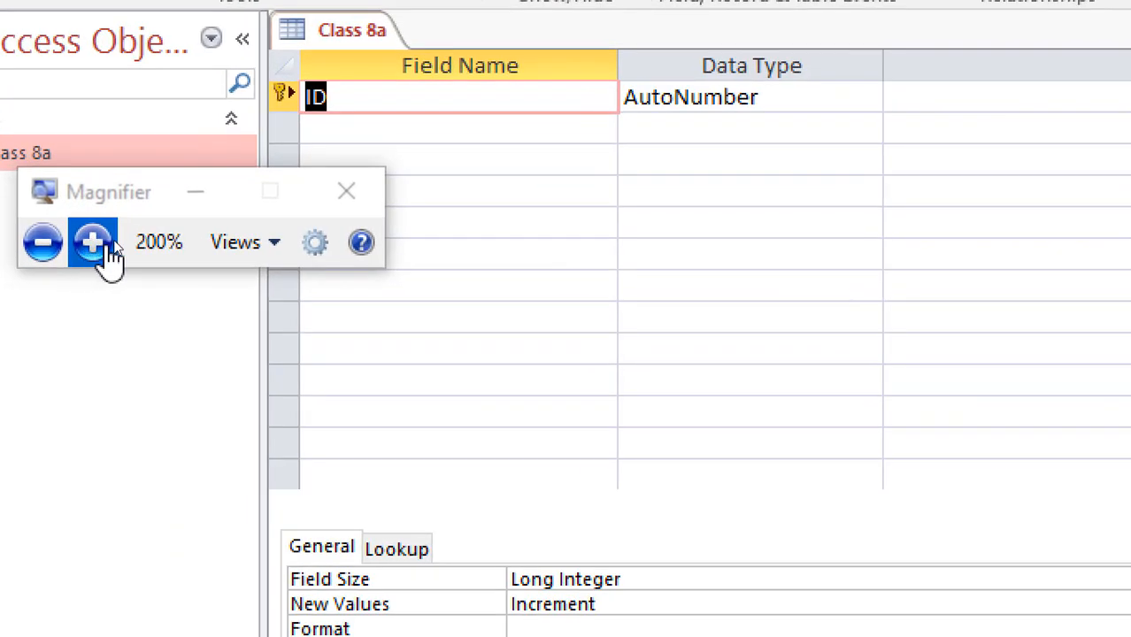
drag(134, 207, 252, 341)
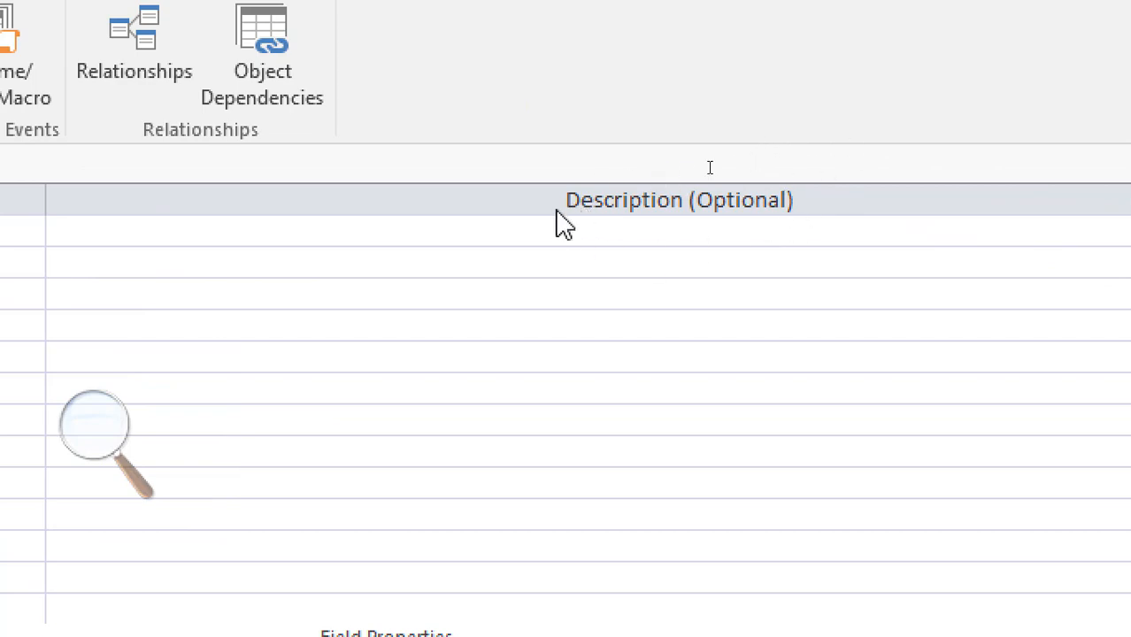
click(105, 432)
click(86, 447)
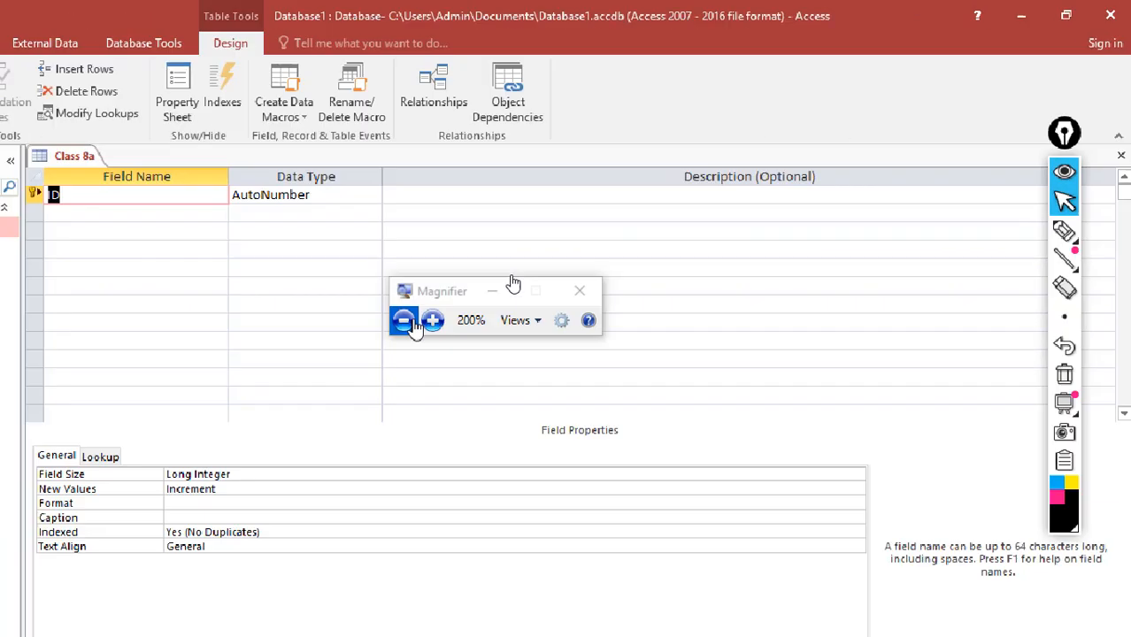
click(1074, 202)
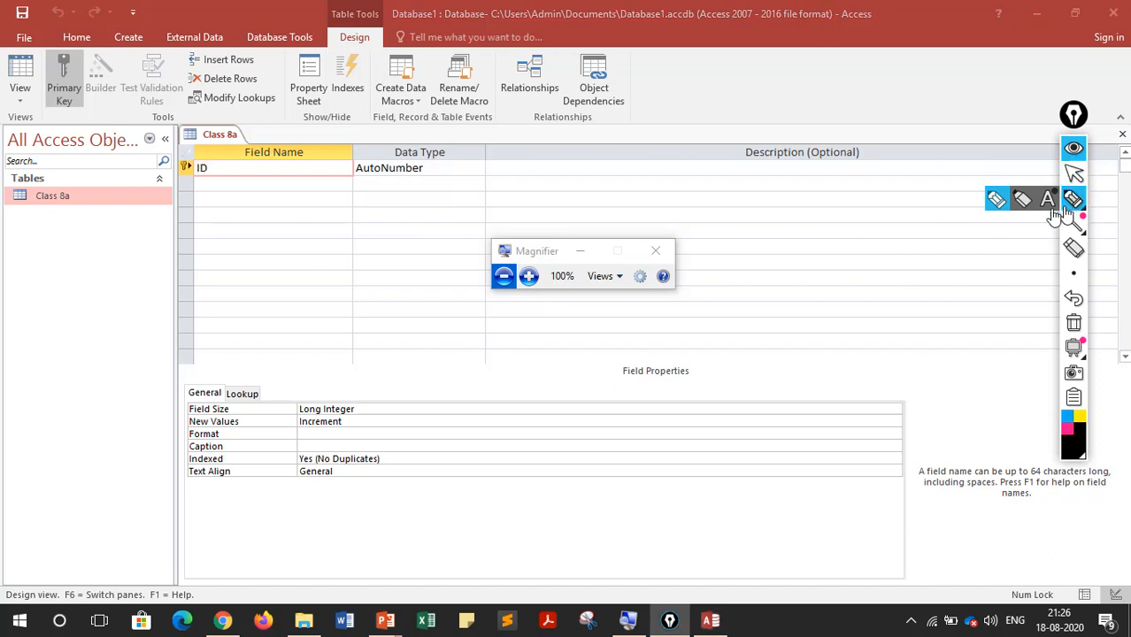
mouse_move(251, 193)
mouse_down()
mouse_move(293, 306)
mouse_move(236, 220)
mouse_move(276, 203)
mouse_up()
mouse_move(227, 338)
mouse_down()
mouse_move(251, 359)
mouse_move(379, 292)
mouse_move(389, 267)
mouse_move(429, 266)
mouse_move(444, 216)
mouse_move(524, 217)
mouse_move(558, 270)
mouse_up()
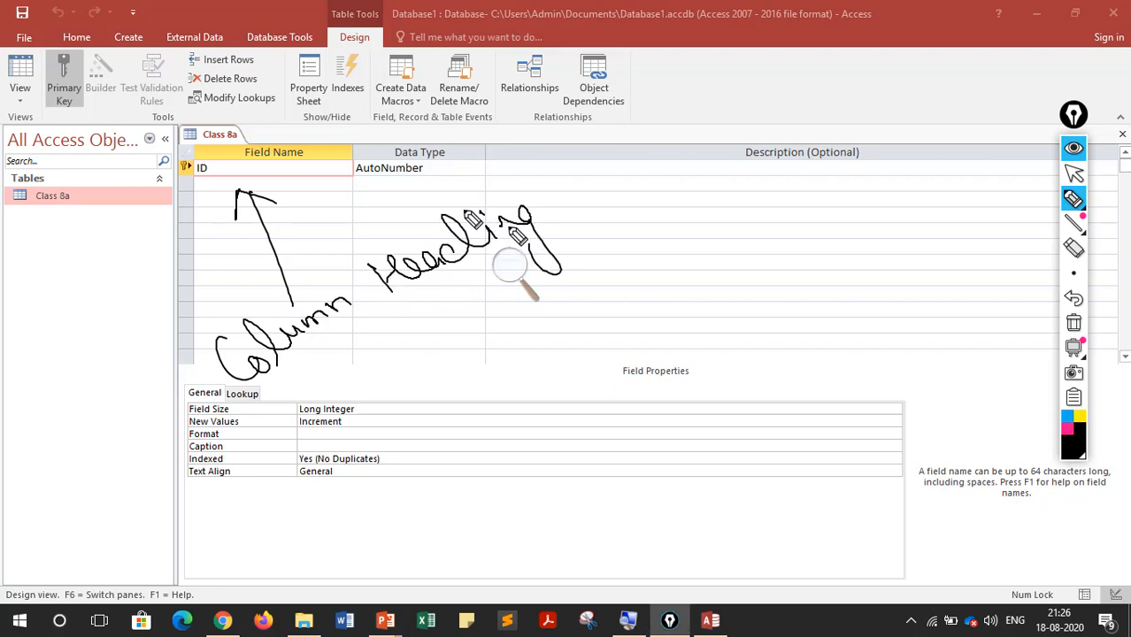
Step: Underline and circle the Data Type entry, point an arrow at it, and label it "Column Type" with the second word underlined
drag(402, 182, 474, 175)
mouse_move(424, 124)
mouse_down()
mouse_move(350, 150)
mouse_move(496, 149)
mouse_move(703, 298)
mouse_up()
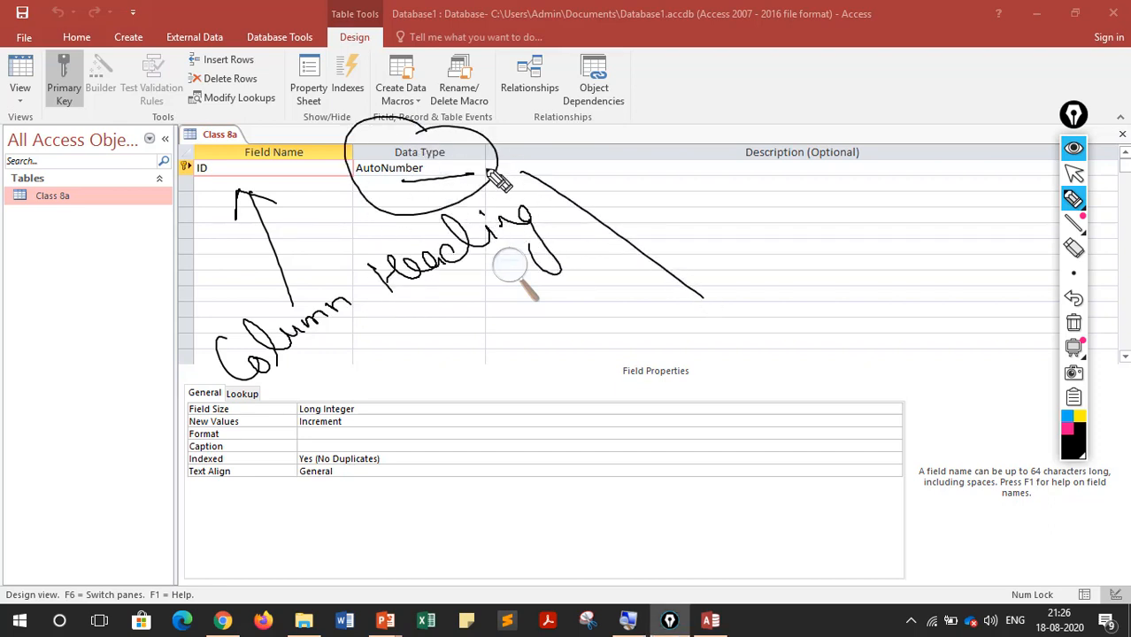
drag(497, 167, 511, 189)
drag(492, 155, 558, 170)
mouse_move(680, 317)
mouse_down()
mouse_move(708, 341)
mouse_move(801, 316)
mouse_move(842, 290)
mouse_up()
mouse_move(801, 341)
mouse_down()
mouse_move(845, 329)
mouse_move(851, 379)
mouse_move(887, 345)
mouse_move(922, 334)
mouse_up()
drag(840, 398, 942, 368)
Step: Circle the area under Description (Optional), link it to a circled, underlined "Optional" label, and add a tick inside
mouse_move(801, 152)
mouse_down()
mouse_move(766, 177)
mouse_move(810, 150)
mouse_up()
mouse_move(787, 204)
mouse_down()
mouse_move(984, 177)
mouse_move(1033, 148)
mouse_move(1062, 113)
mouse_up()
drag(929, 213, 1016, 186)
drag(912, 141, 1031, 93)
drag(938, 236, 904, 97)
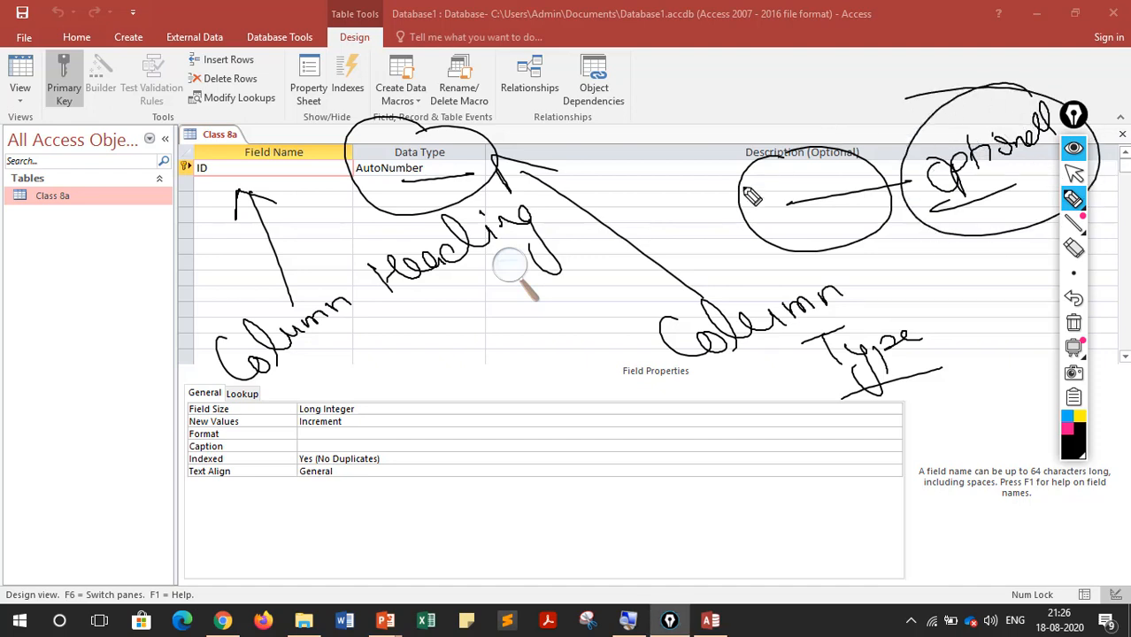
drag(788, 222, 834, 208)
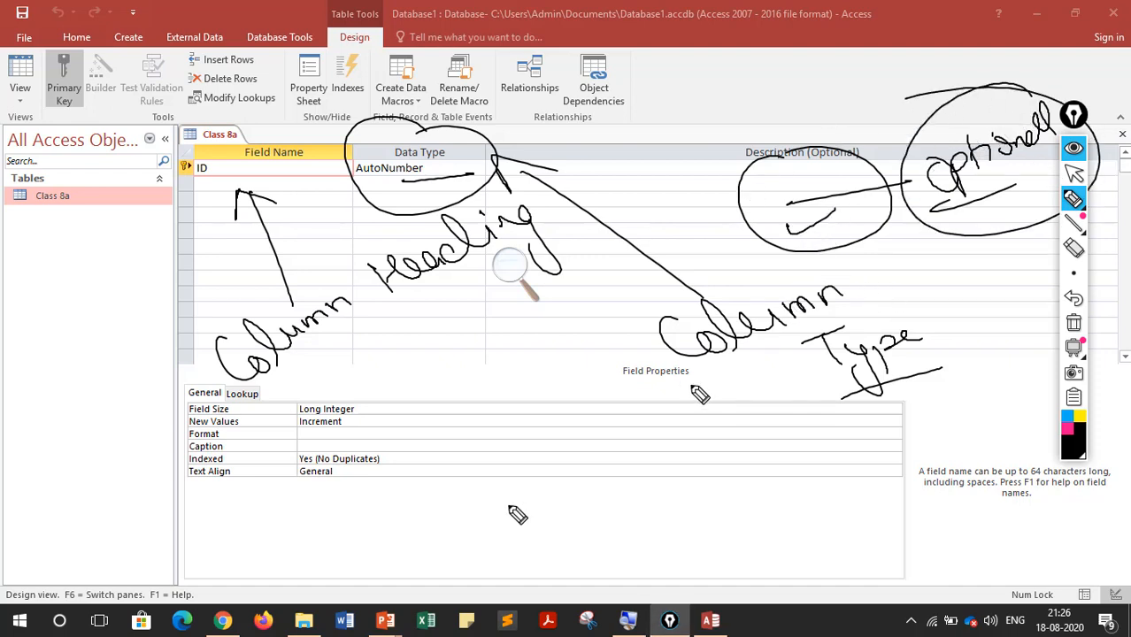
Step: Circle the field properties list, draw an arrow to an underlined "Properties" label, and mark the label with a small arrow
mouse_move(424, 389)
mouse_down()
mouse_move(466, 511)
mouse_move(427, 386)
mouse_up()
mouse_move(416, 453)
mouse_down()
mouse_move(524, 508)
mouse_move(504, 512)
mouse_move(524, 540)
mouse_move(630, 536)
mouse_move(690, 482)
mouse_move(767, 469)
mouse_up()
drag(576, 563, 781, 493)
drag(714, 563, 688, 531)
drag(686, 548, 708, 531)
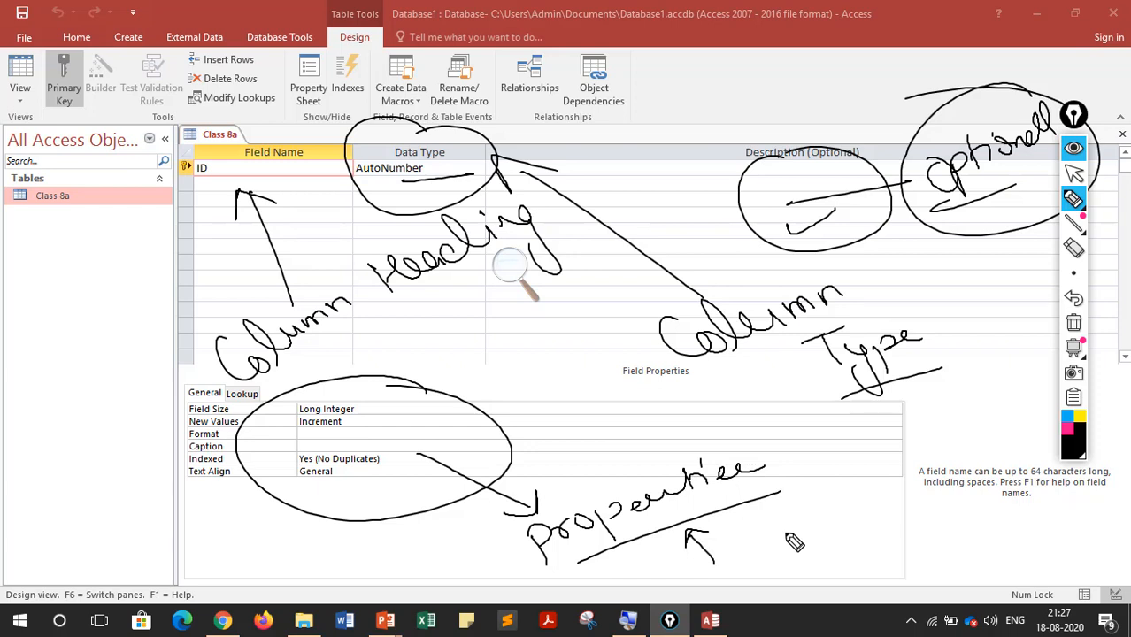
Step: Circle the key symbol beside ID, draw an arrow to a handwritten "Primary Key" label, then underline "Primary" and point an arrow at it
click(513, 268)
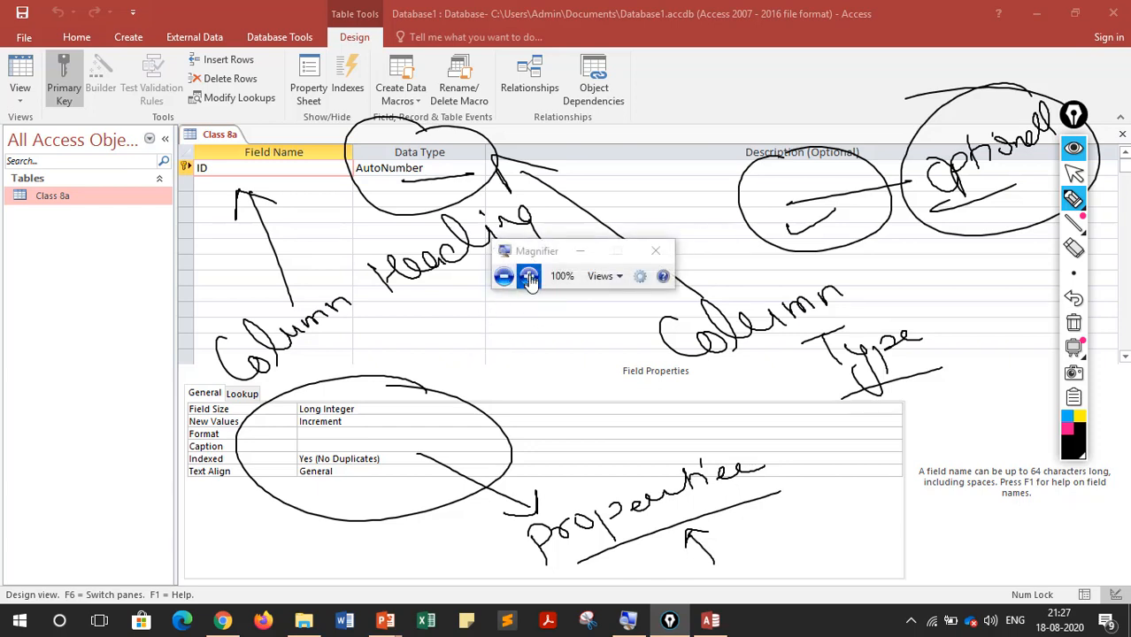
click(530, 276)
click(529, 276)
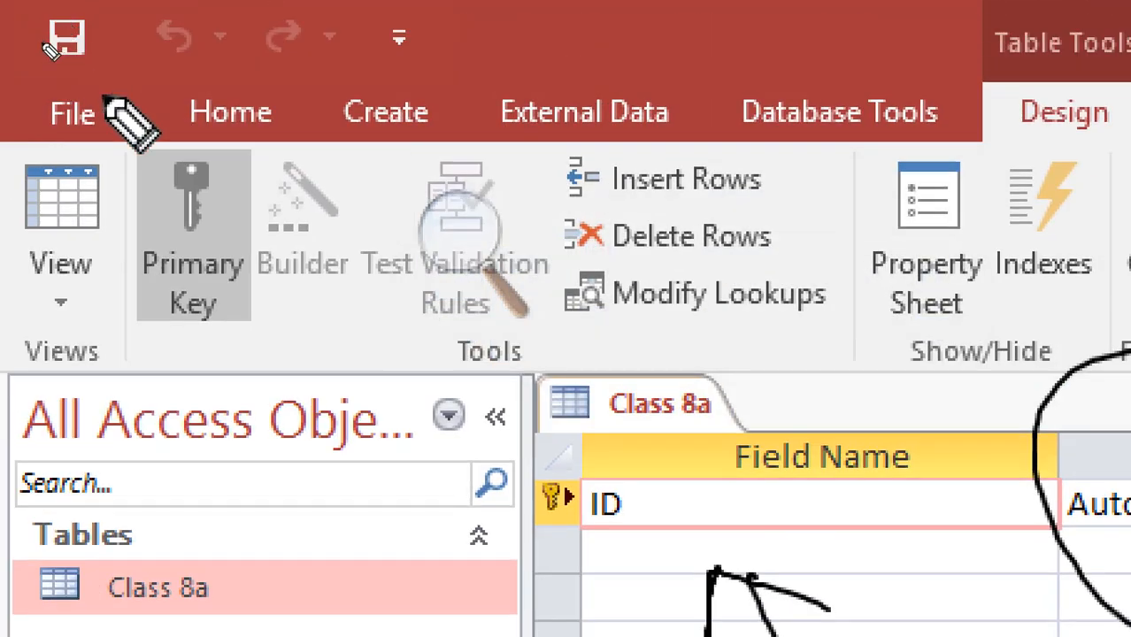
mouse_move(560, 472)
mouse_down()
mouse_move(606, 492)
mouse_move(605, 513)
mouse_move(737, 442)
mouse_move(744, 409)
mouse_move(751, 428)
mouse_move(811, 411)
mouse_move(752, 458)
mouse_up()
drag(750, 538, 731, 508)
mouse_move(719, 506)
mouse_down()
mouse_move(740, 489)
mouse_move(775, 522)
mouse_move(790, 492)
mouse_move(857, 482)
mouse_move(876, 468)
mouse_move(911, 491)
mouse_up()
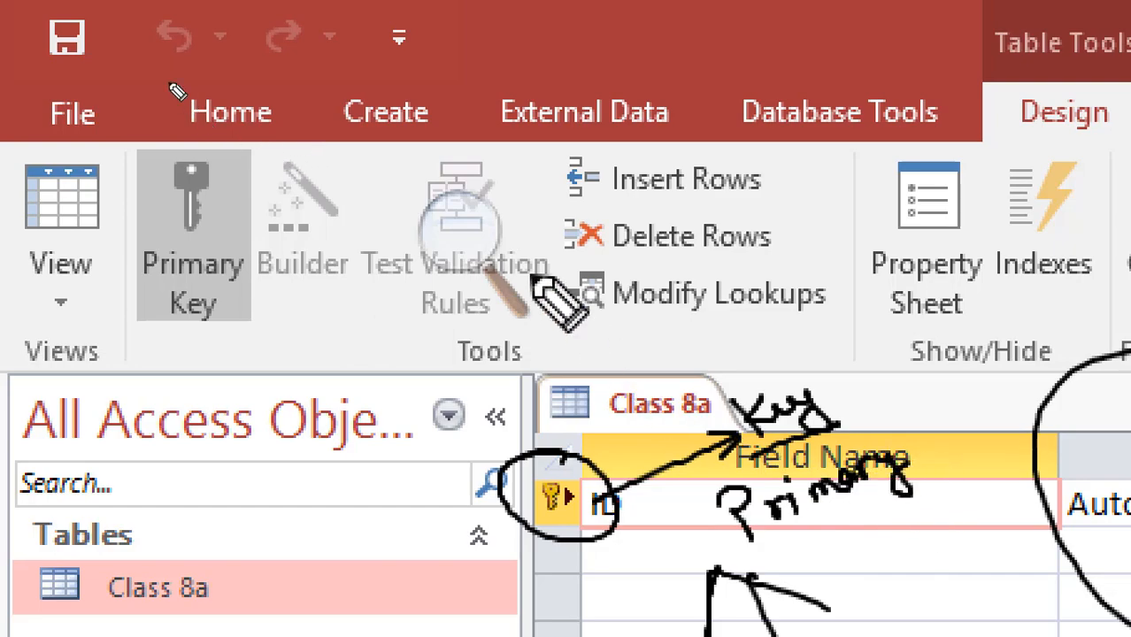
click(477, 243)
click(456, 274)
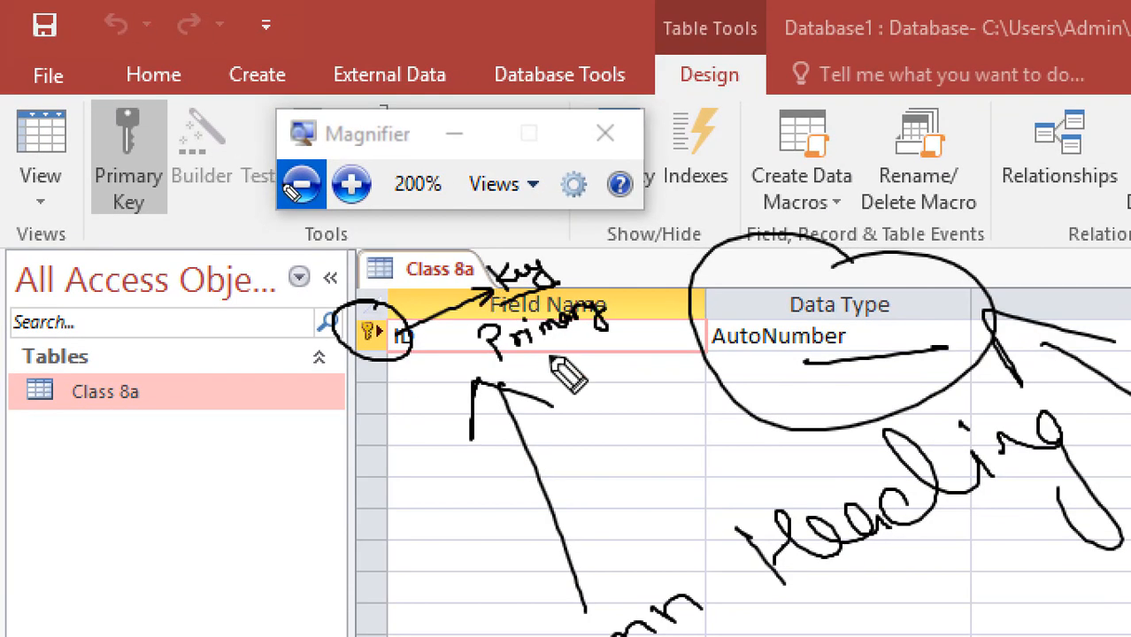
drag(504, 375, 581, 336)
mouse_move(584, 392)
mouse_down()
mouse_move(547, 357)
mouse_move(585, 355)
mouse_up()
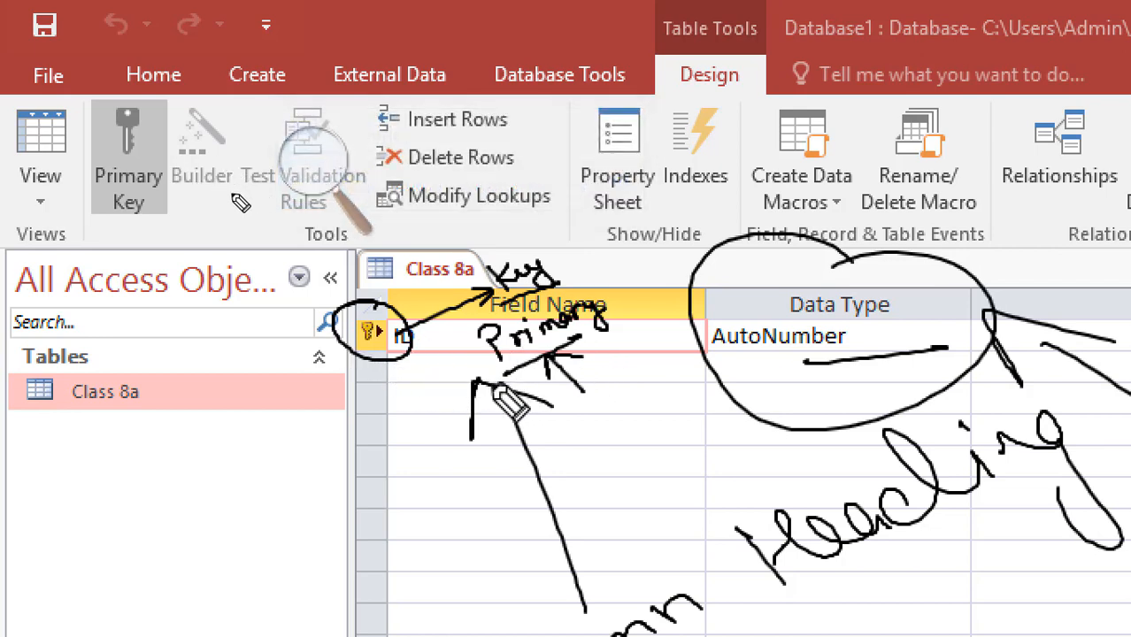
Step: Write an underlined "Table" with an arrow from a circled "1 column" note below it, then clear all ink
mouse_move(86, 485)
mouse_down()
mouse_move(151, 474)
mouse_move(202, 492)
mouse_move(260, 423)
mouse_up()
drag(182, 501, 274, 443)
drag(274, 510, 236, 476)
mouse_move(241, 496)
mouse_down()
mouse_move(238, 485)
mouse_move(273, 479)
mouse_up()
mouse_move(241, 546)
mouse_down()
mouse_move(274, 573)
mouse_move(379, 469)
mouse_up()
drag(295, 562, 390, 490)
mouse_move(339, 450)
mouse_down()
mouse_move(253, 468)
mouse_move(461, 483)
mouse_up()
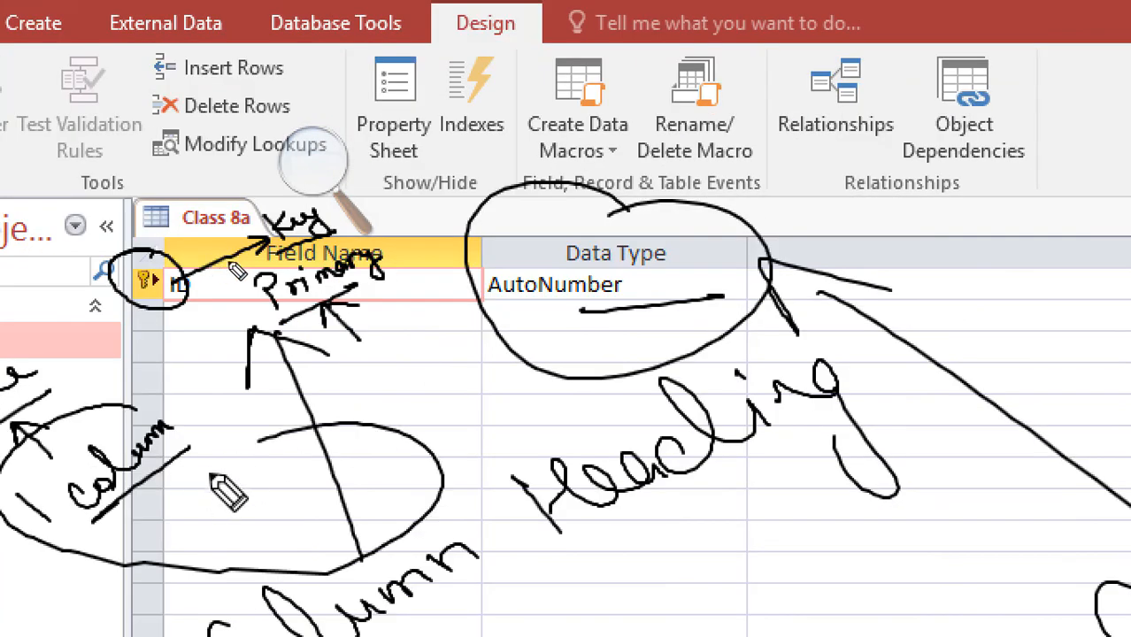
click(314, 171)
click(301, 181)
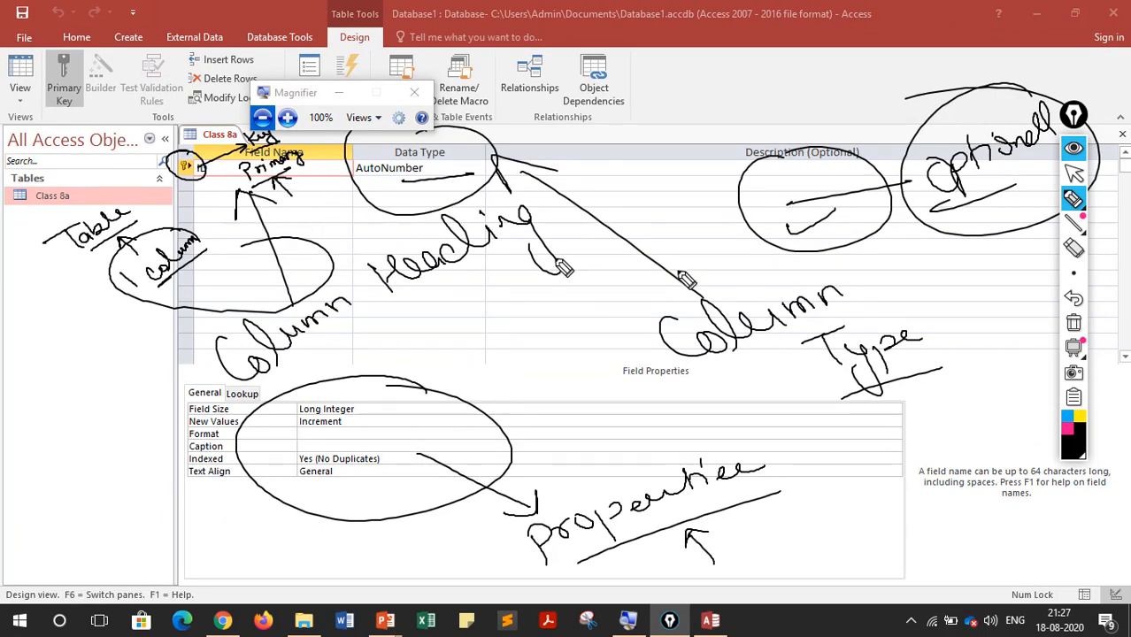
click(1073, 322)
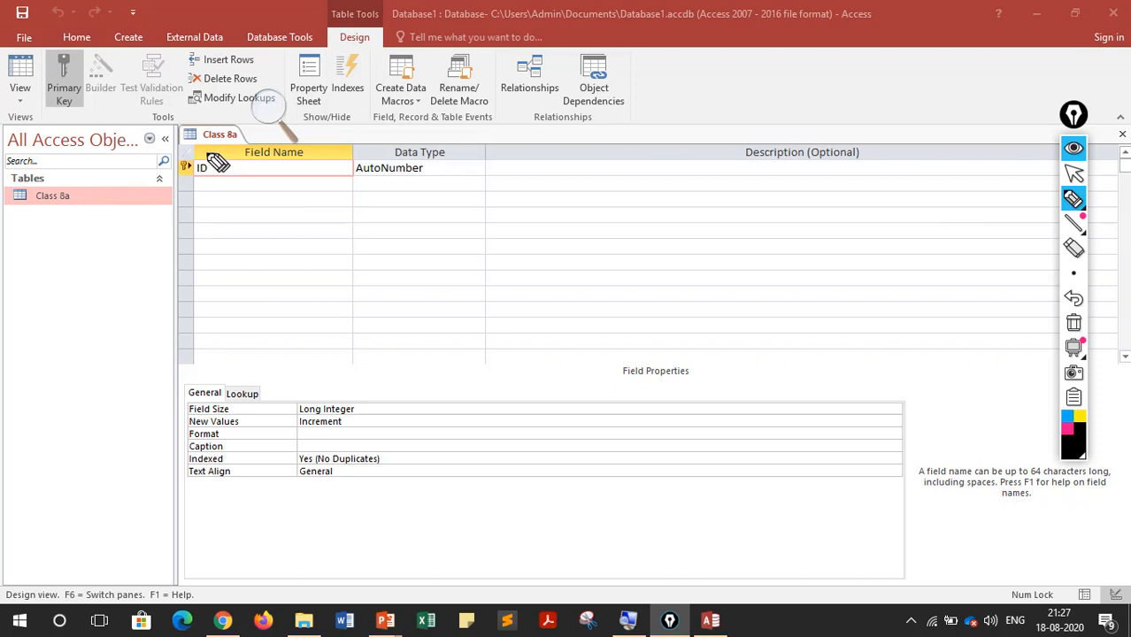
Step: Circle the ID field's key, draw a line to a circled note "default Primary Key in ID", and clear all ink
drag(225, 149, 243, 203)
drag(312, 237, 543, 264)
mouse_move(588, 228)
mouse_down()
mouse_move(558, 200)
mouse_move(605, 185)
mouse_move(641, 224)
mouse_move(722, 202)
mouse_move(734, 181)
mouse_move(708, 292)
mouse_move(744, 269)
mouse_move(801, 265)
mouse_move(816, 240)
mouse_move(871, 237)
mouse_move(885, 270)
mouse_up()
mouse_move(753, 335)
mouse_down()
mouse_move(770, 349)
mouse_move(823, 344)
mouse_move(862, 311)
mouse_move(902, 311)
mouse_move(961, 279)
mouse_move(928, 249)
mouse_move(933, 413)
mouse_move(586, 205)
mouse_up()
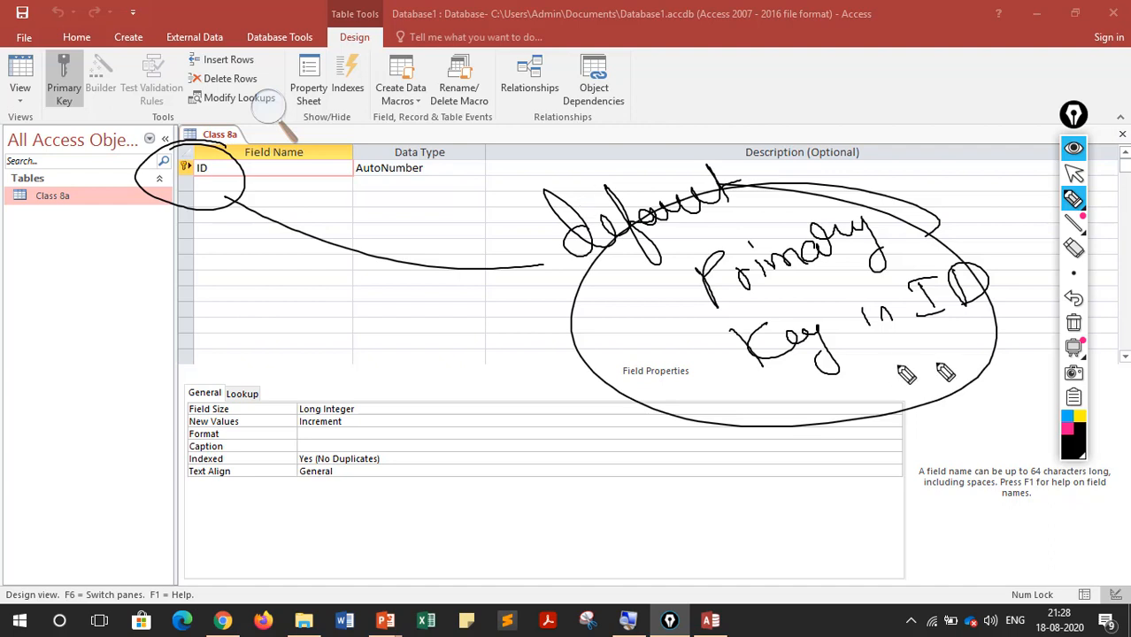
click(1075, 325)
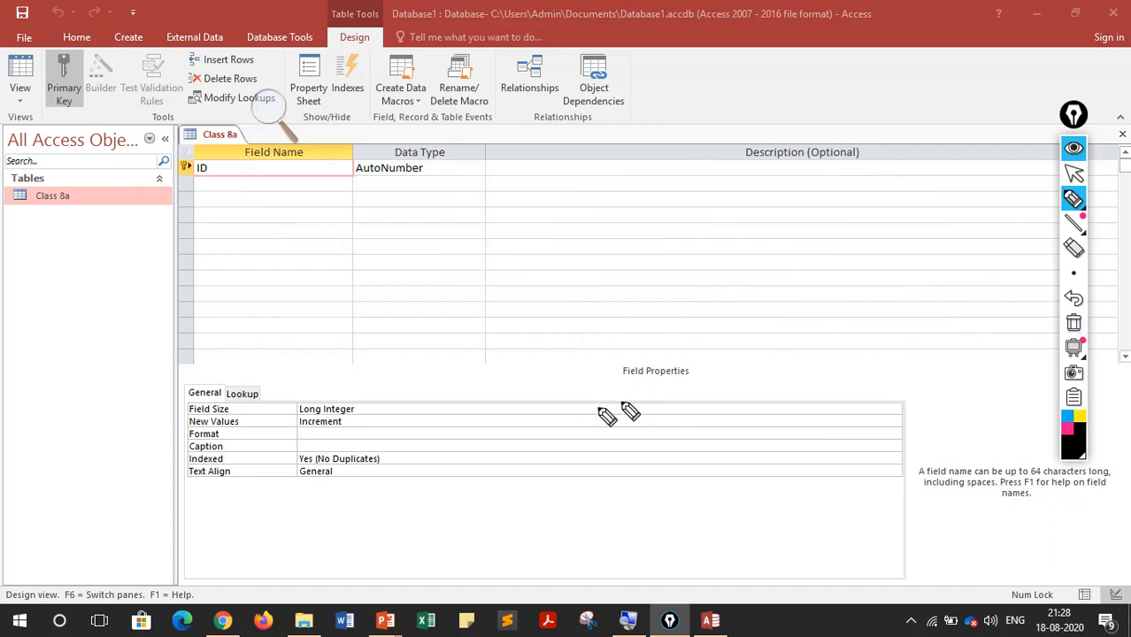
Step: Rename the ID field as "RNo" and set its data type to Number
click(1070, 177)
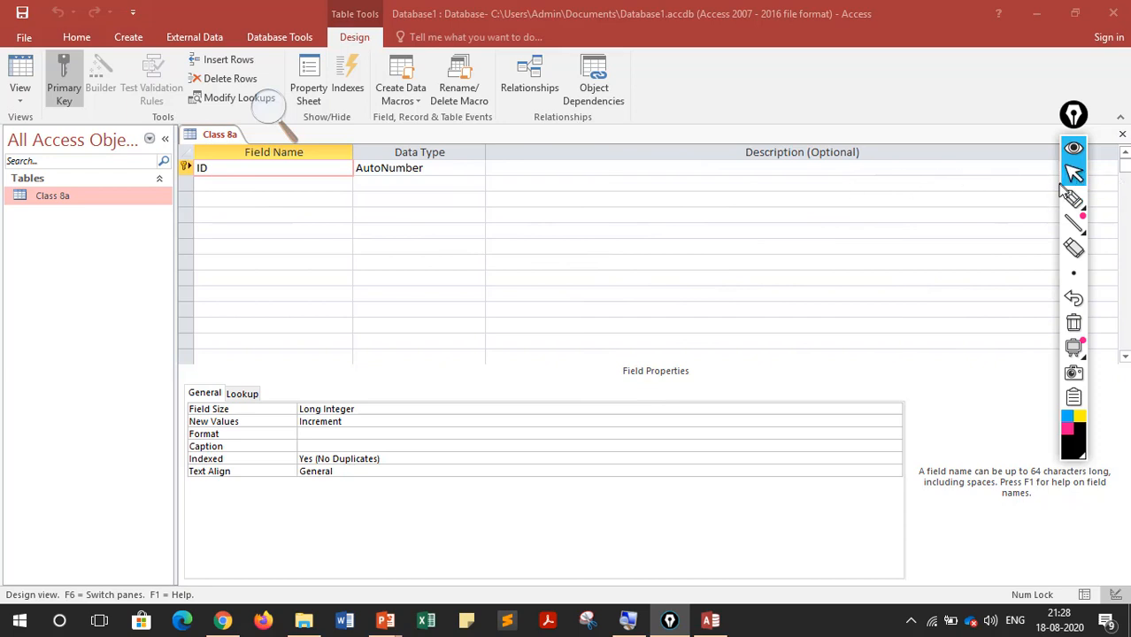
click(253, 168)
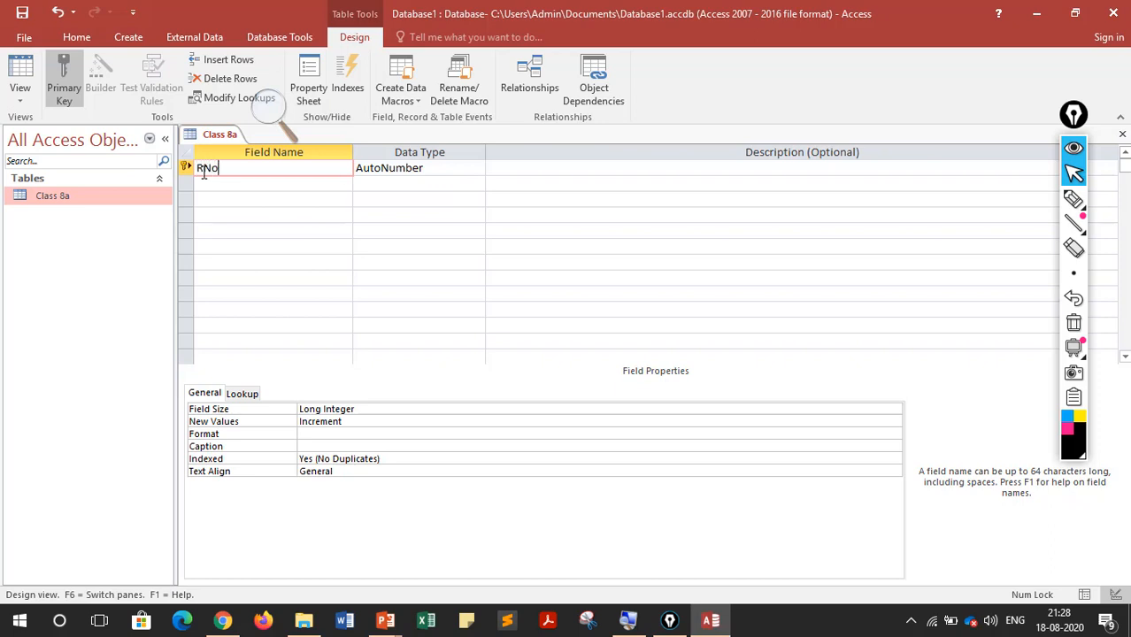
click(442, 169)
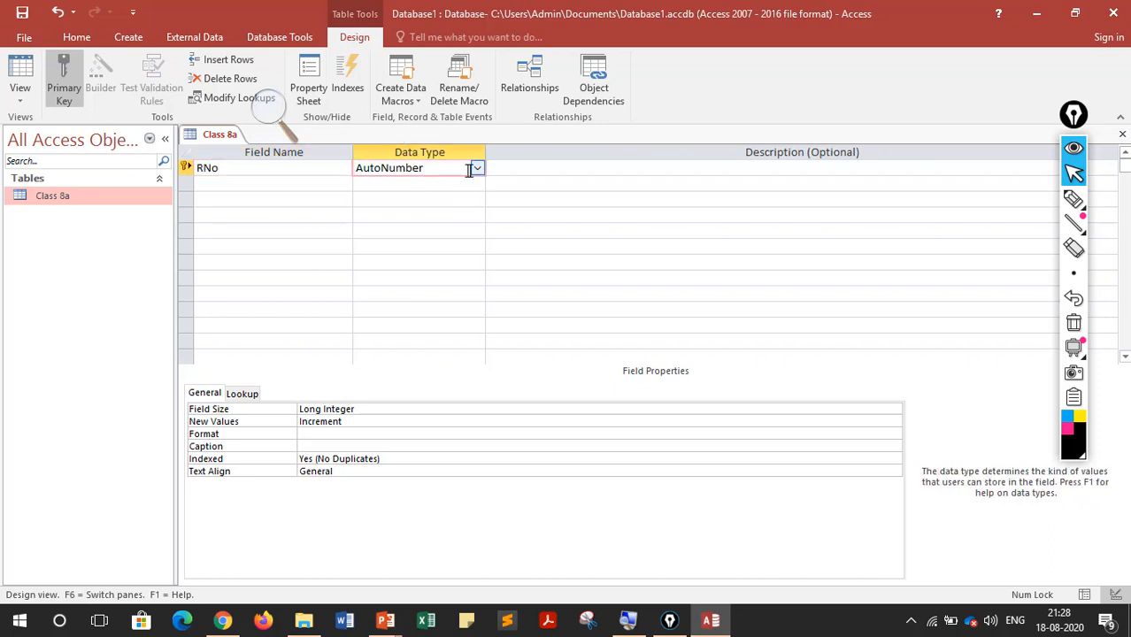
click(477, 169)
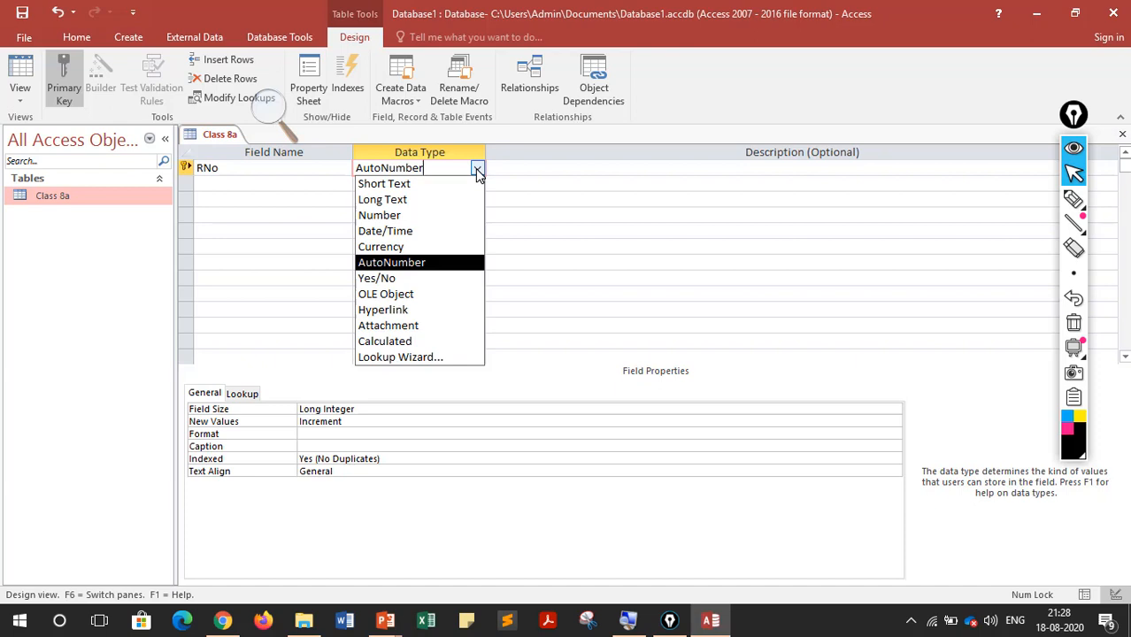
click(469, 216)
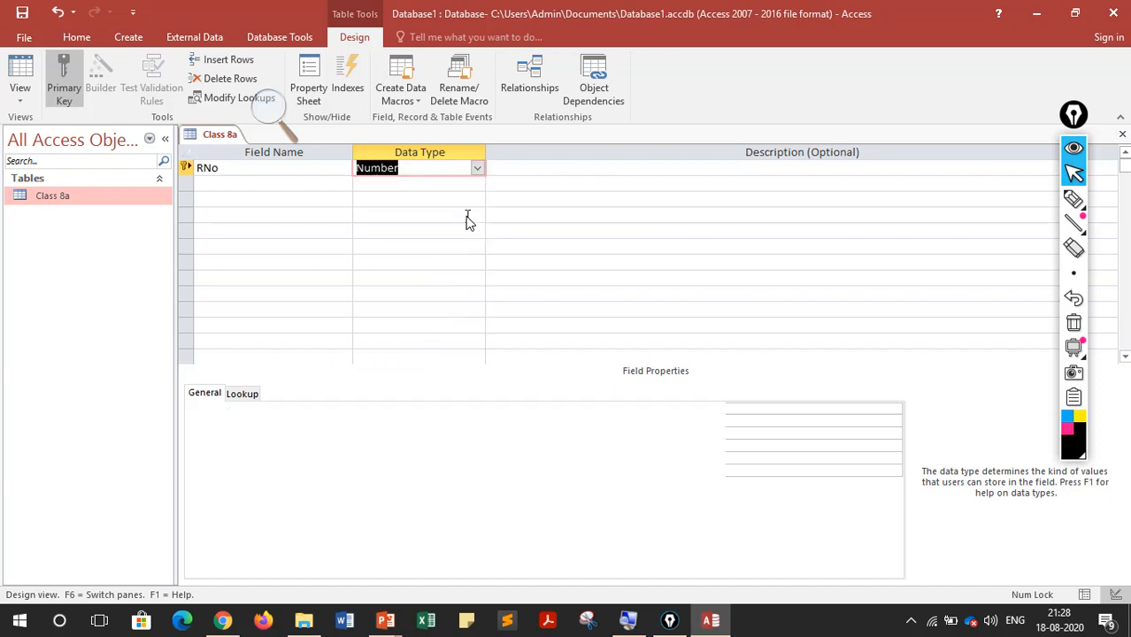
Step: Add a second field named Schno to the Class 8a table with the Number data type
click(338, 182)
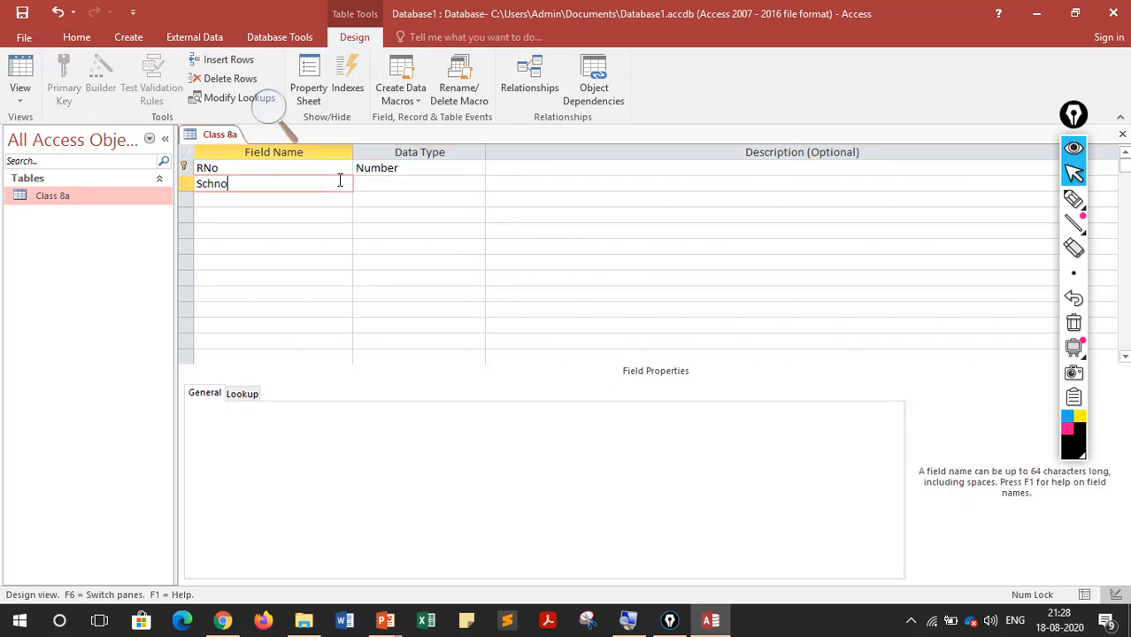
click(272, 104)
click(285, 118)
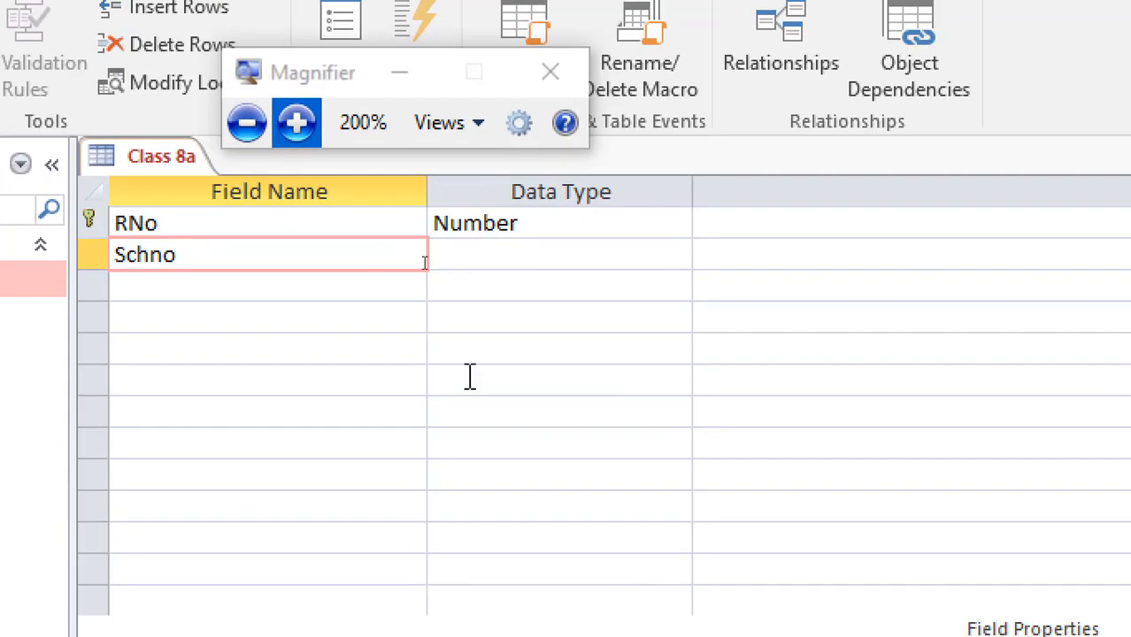
click(545, 251)
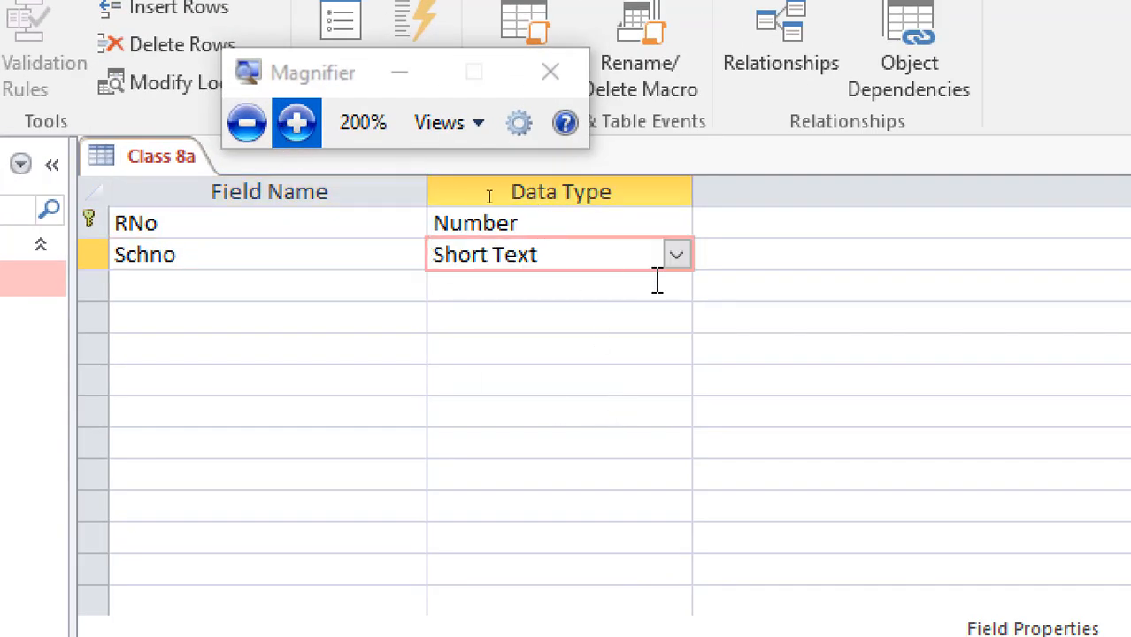
click(676, 257)
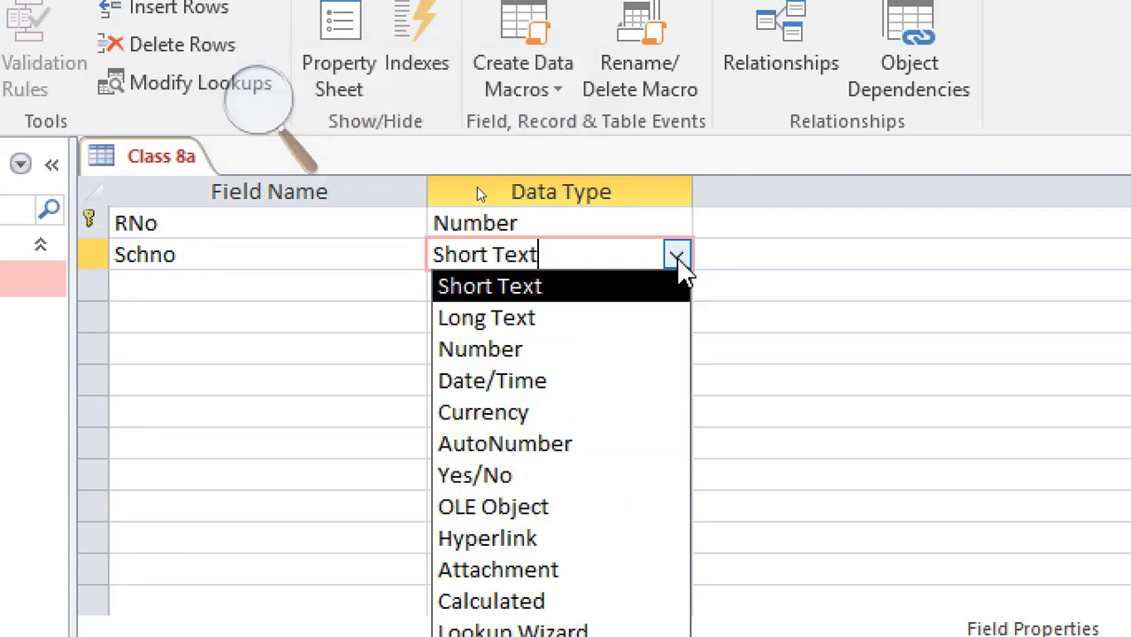
click(620, 354)
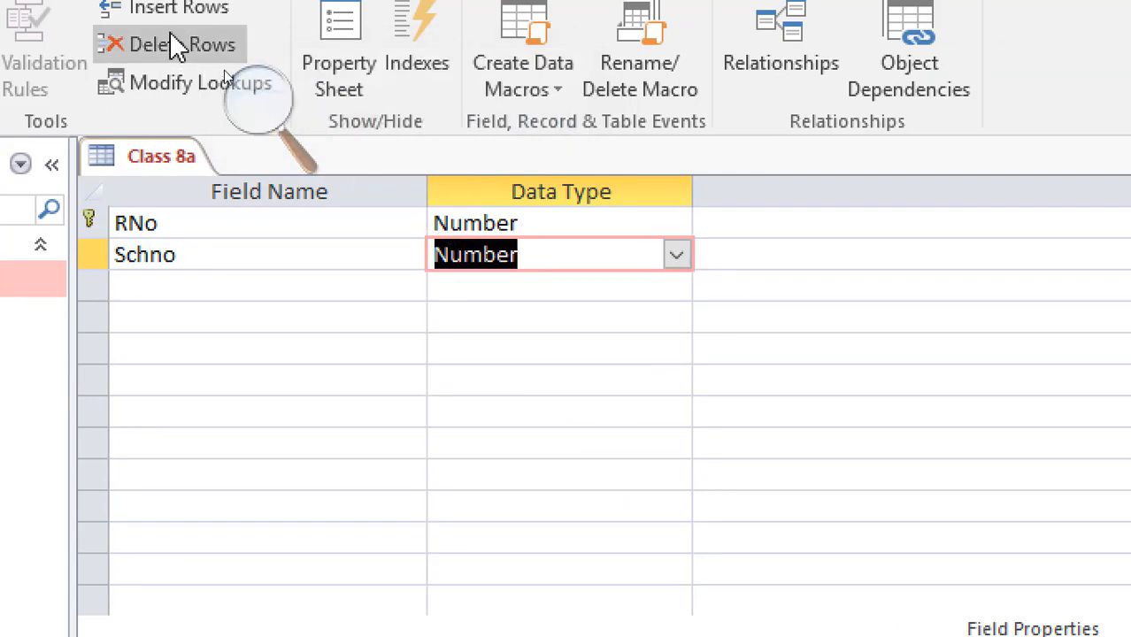
click(255, 98)
click(248, 124)
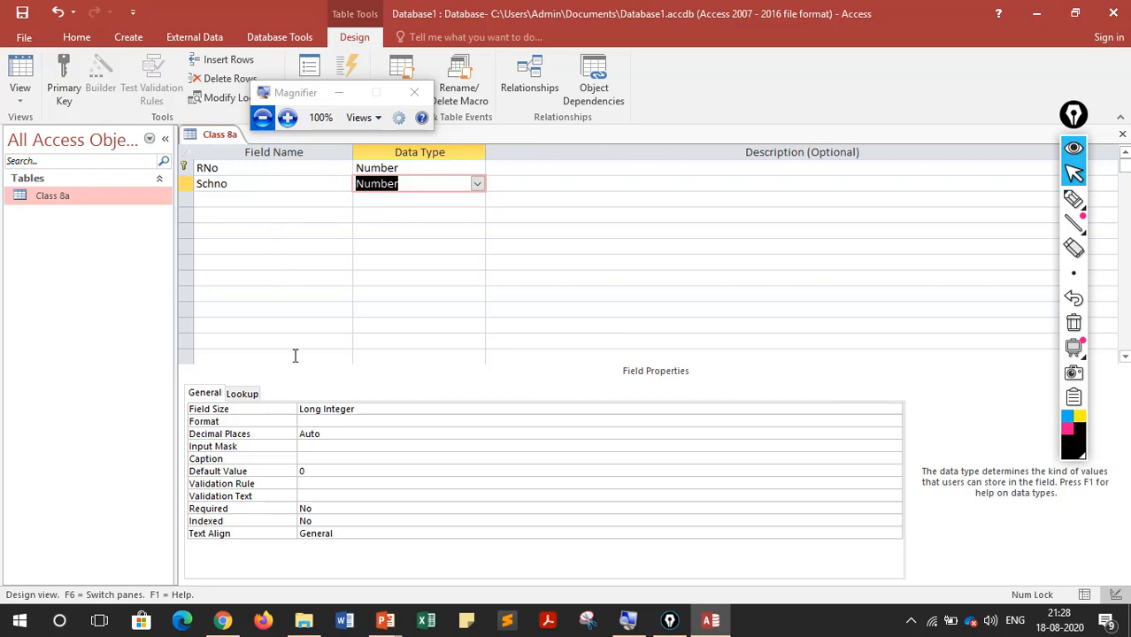
Step: Circle the RNo and Schno fields and the field properties, link the Format property to an underlined handwritten "format" note, then clear all ink
click(331, 422)
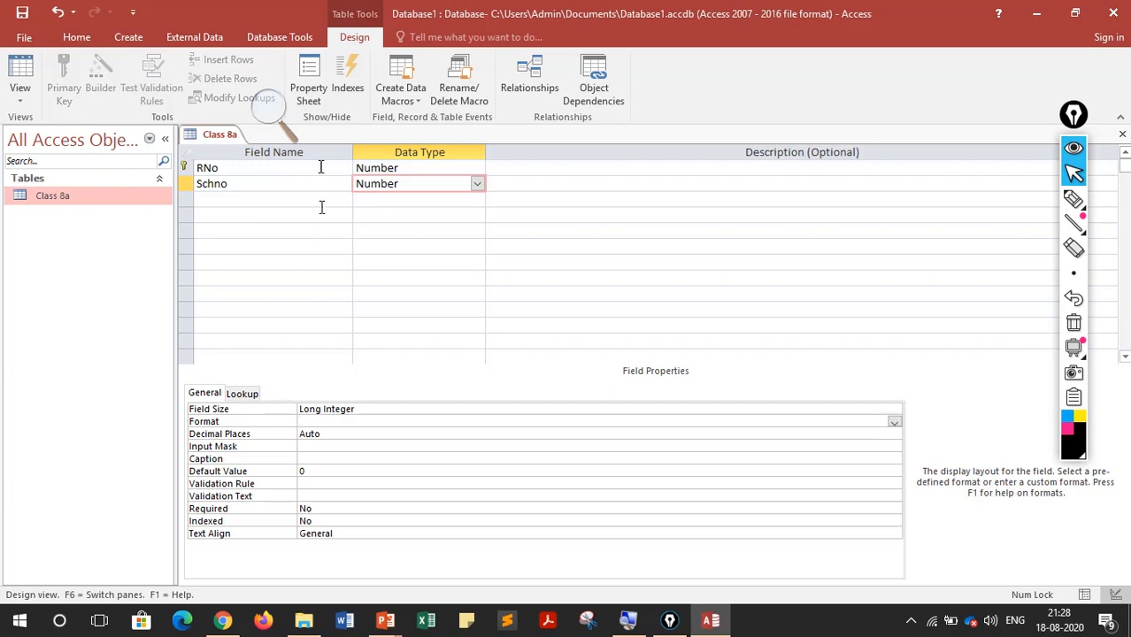
click(275, 104)
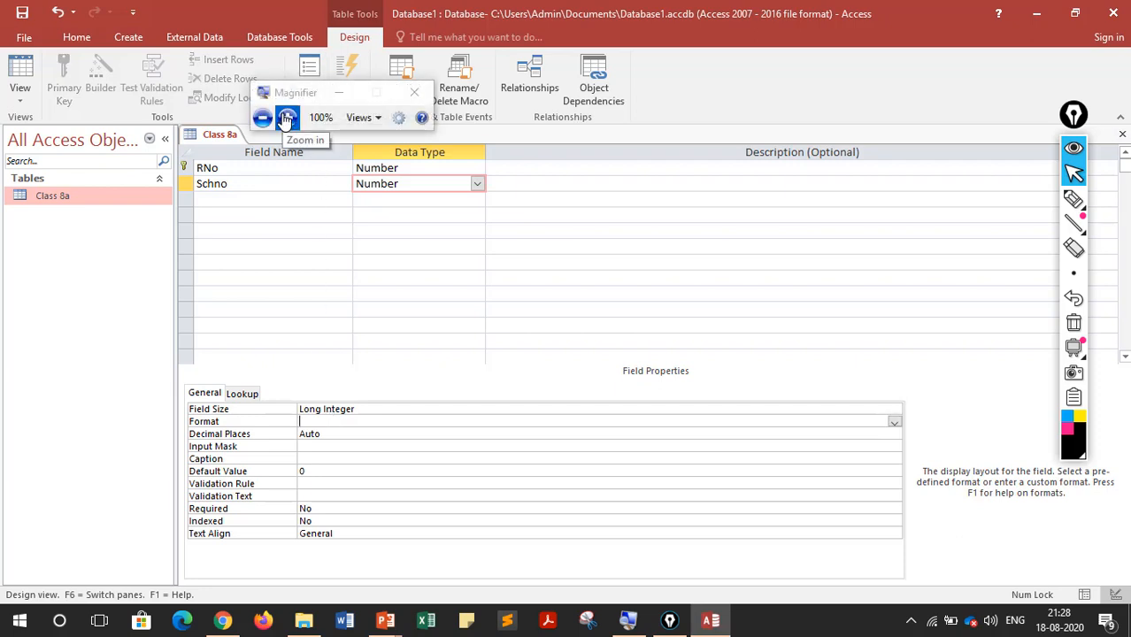
click(284, 182)
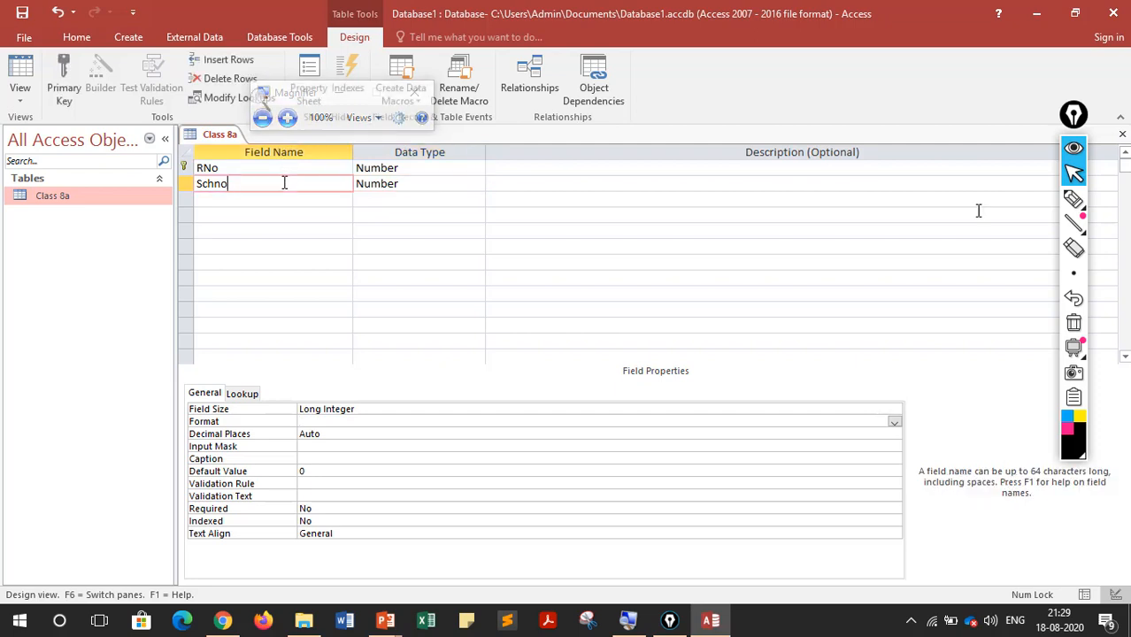
click(1074, 198)
mouse_move(319, 156)
mouse_down()
mouse_move(182, 217)
mouse_move(323, 158)
mouse_up()
drag(90, 468, 152, 476)
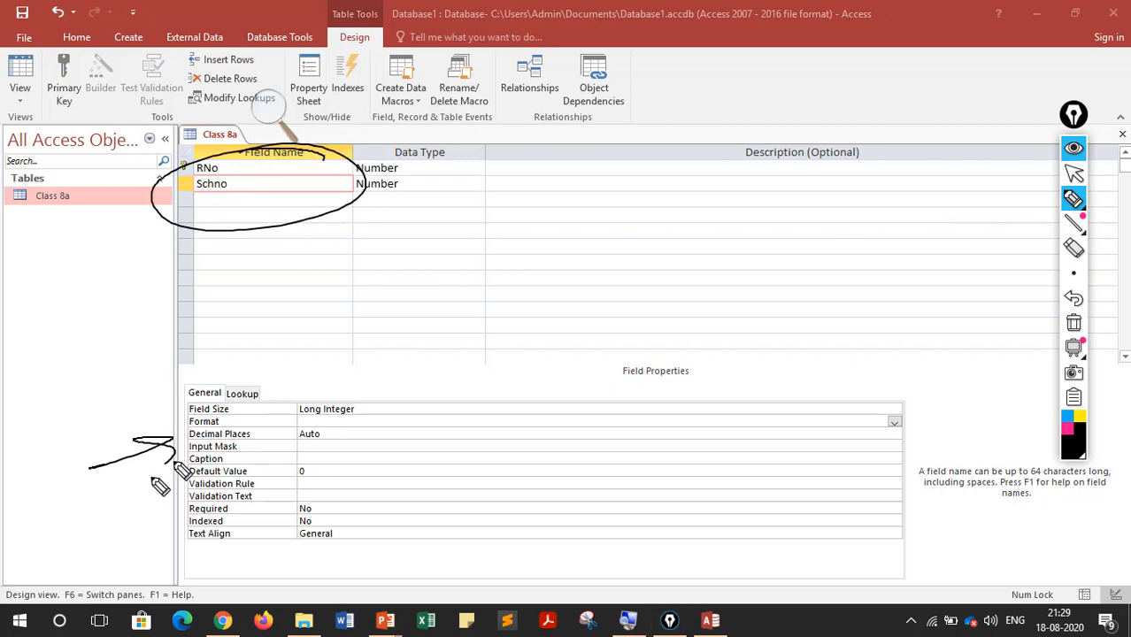
mouse_move(566, 395)
mouse_down()
mouse_move(203, 467)
mouse_move(298, 403)
mouse_move(291, 423)
mouse_up()
mouse_move(215, 415)
mouse_down()
mouse_move(705, 413)
mouse_move(752, 341)
mouse_move(790, 412)
mouse_move(859, 373)
mouse_move(866, 404)
mouse_move(853, 425)
mouse_move(903, 418)
mouse_up()
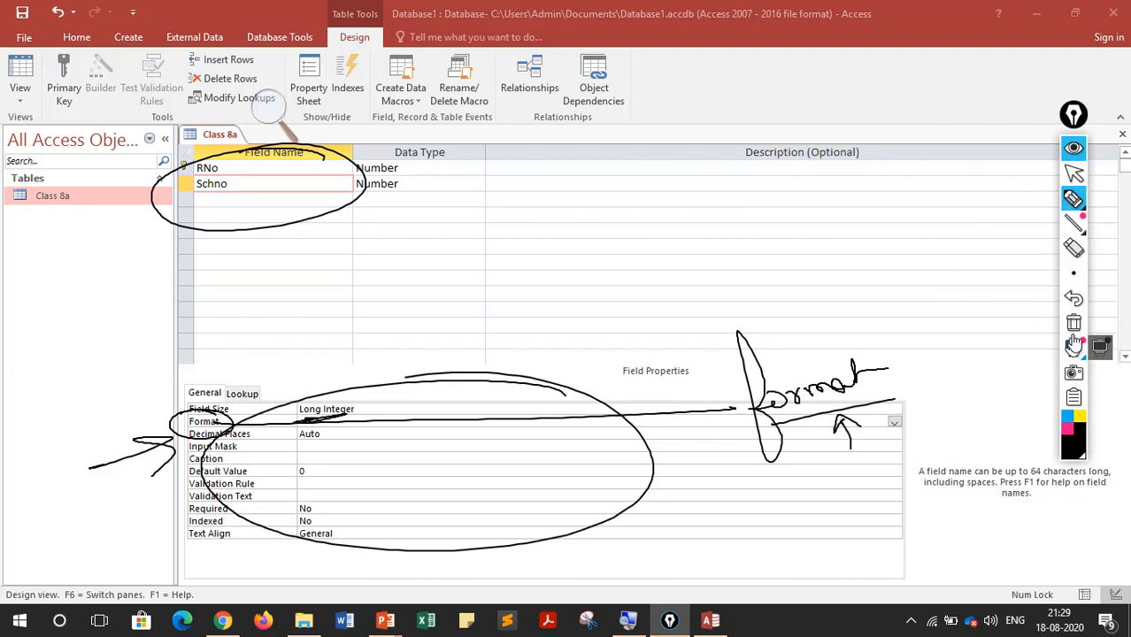
click(1074, 326)
click(1073, 174)
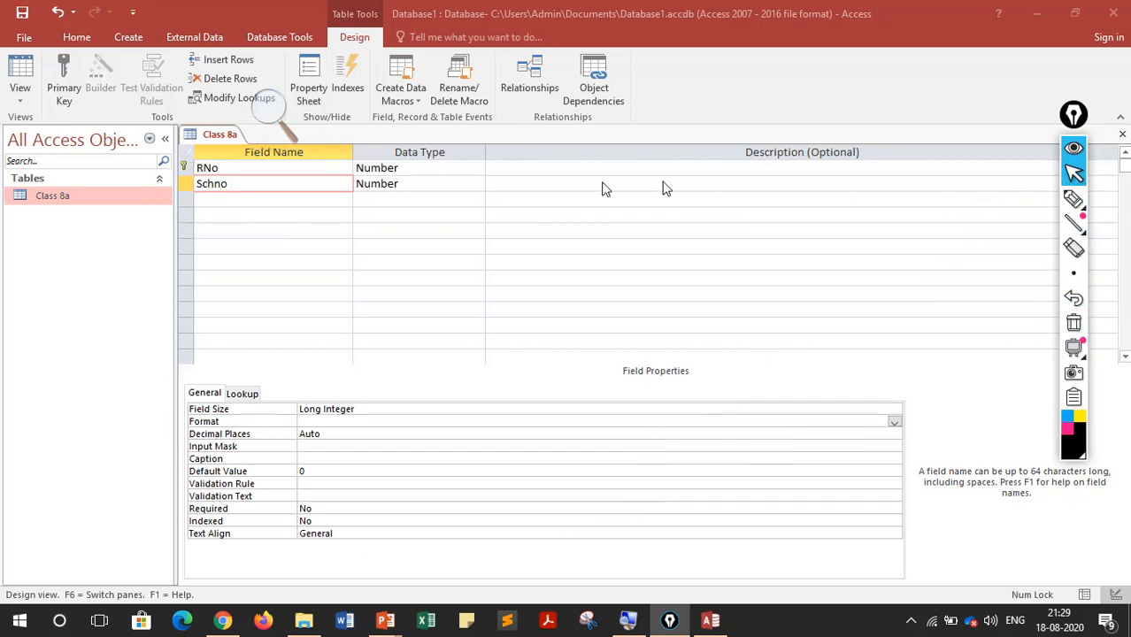
Step: Magnify the screen and add a Name field with the Long Text data type below Schno, accepting the reserved word as its name
key(super+plus)
click(287, 118)
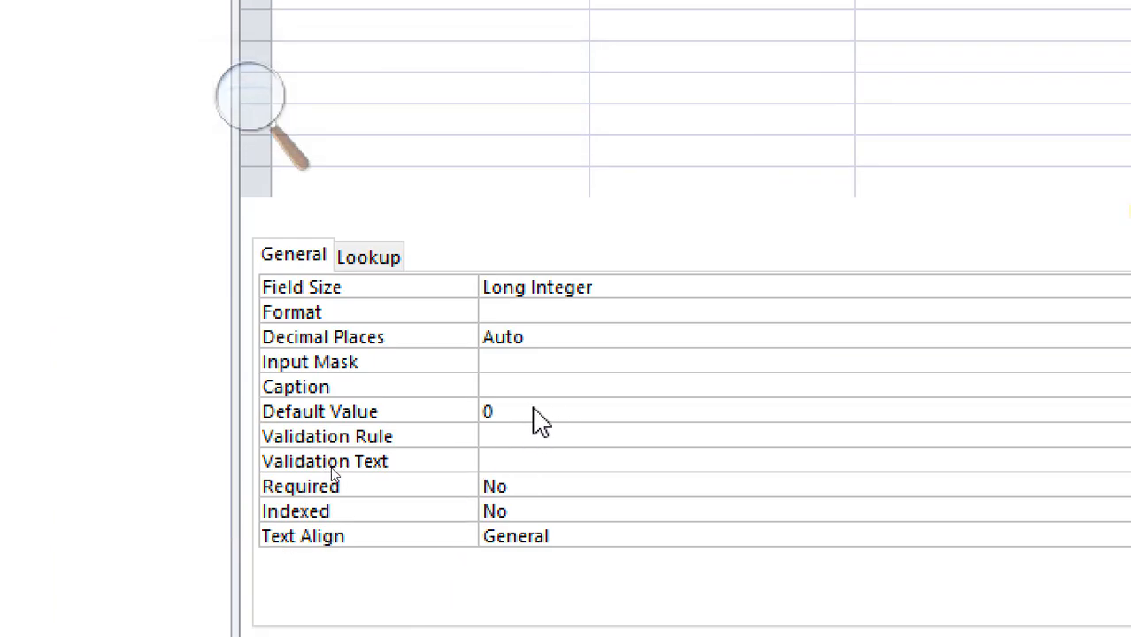
click(518, 313)
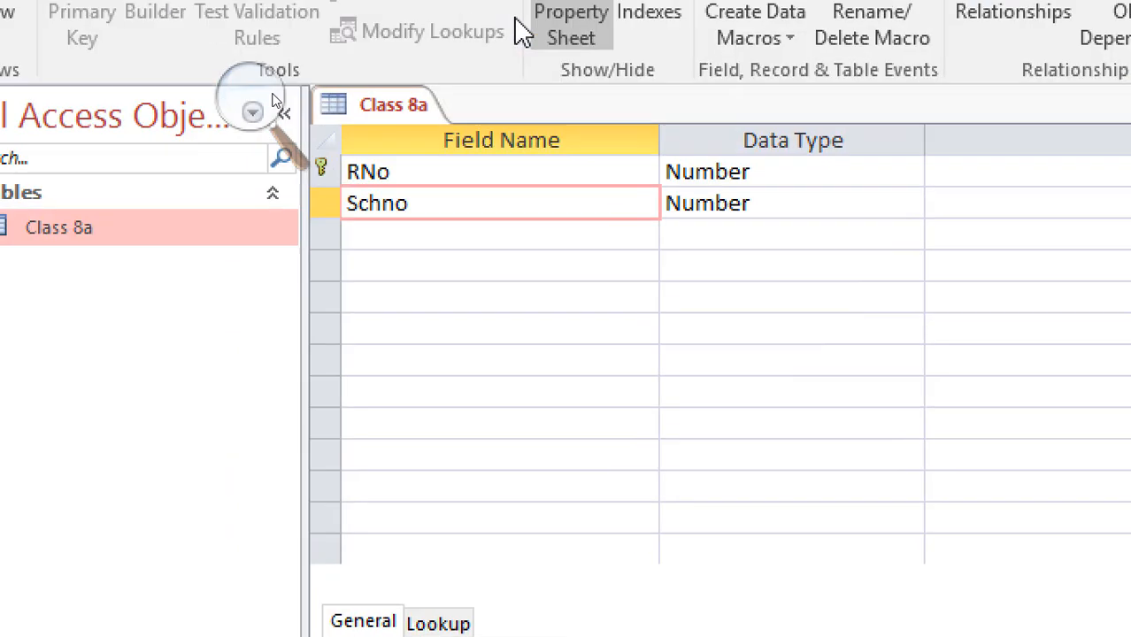
click(623, 245)
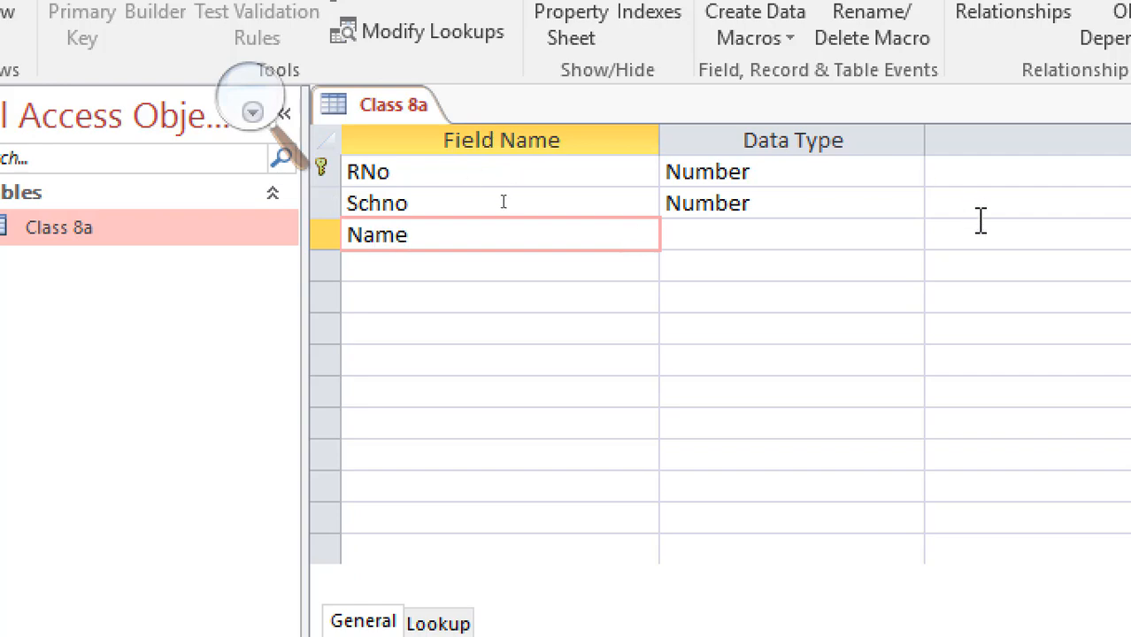
click(901, 244)
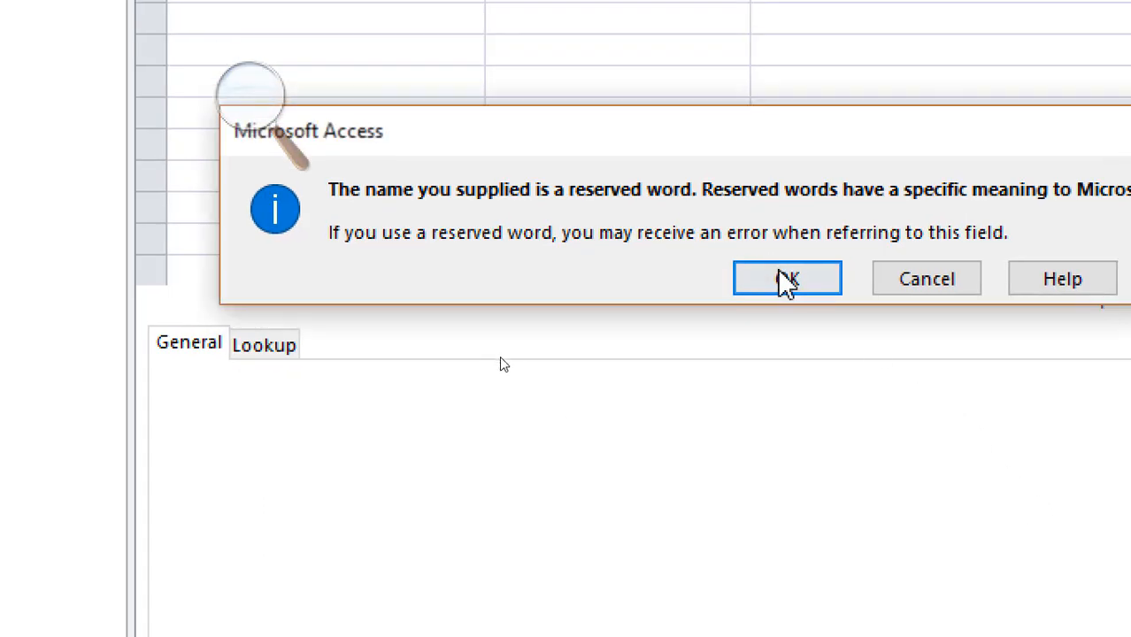
click(783, 277)
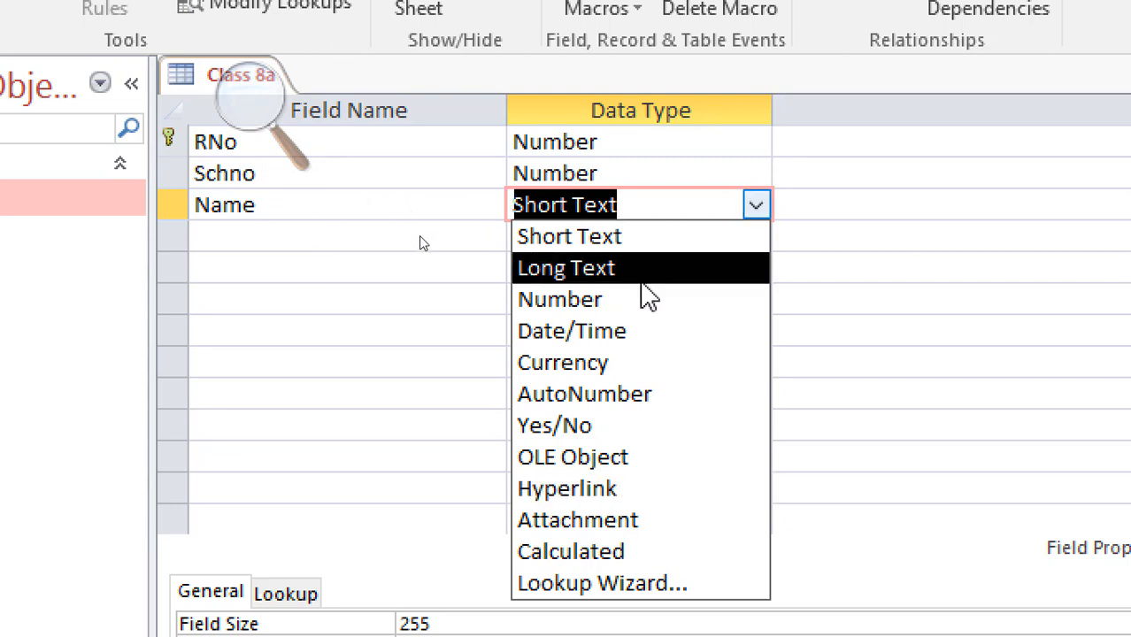
click(644, 270)
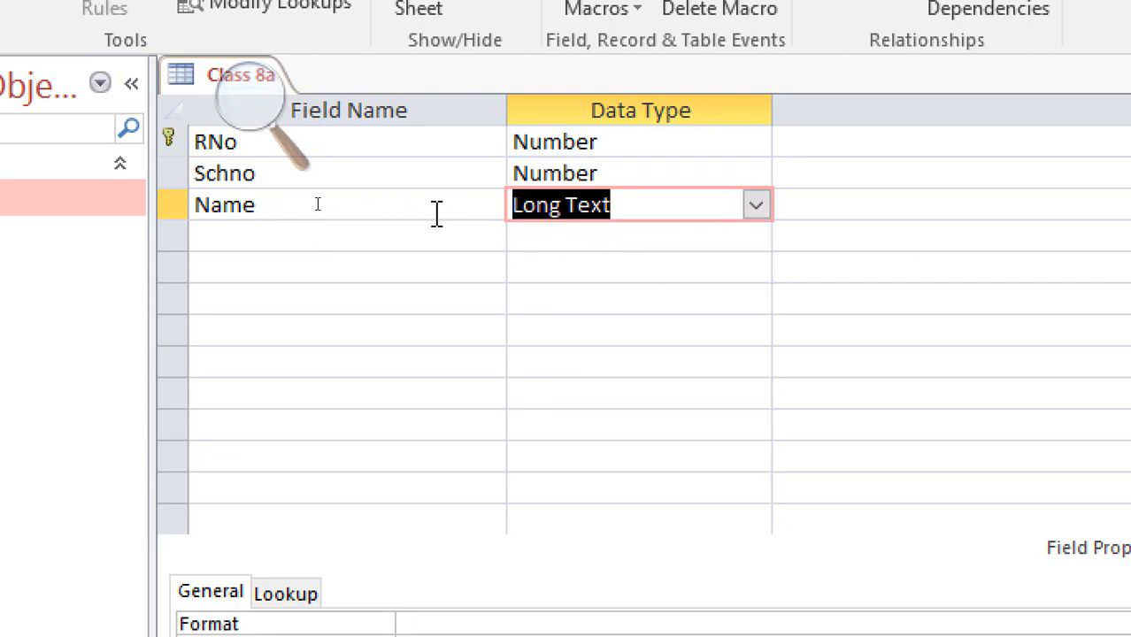
Step: Add a field named SCIENCE with the Number data type below the Name field
click(430, 237)
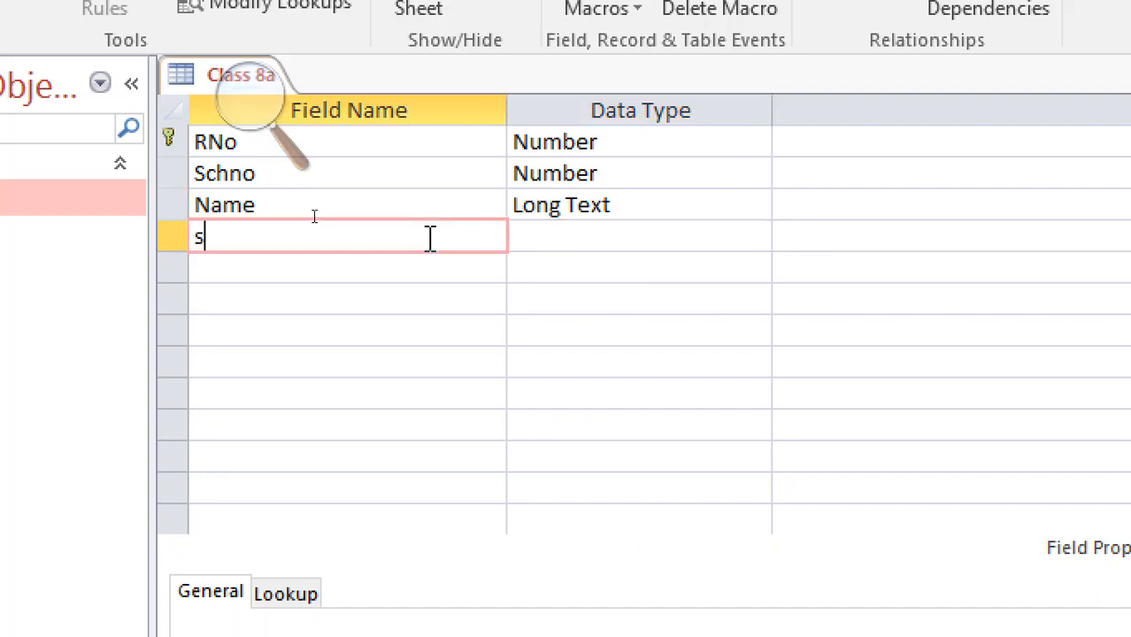
text(SCIENCE)
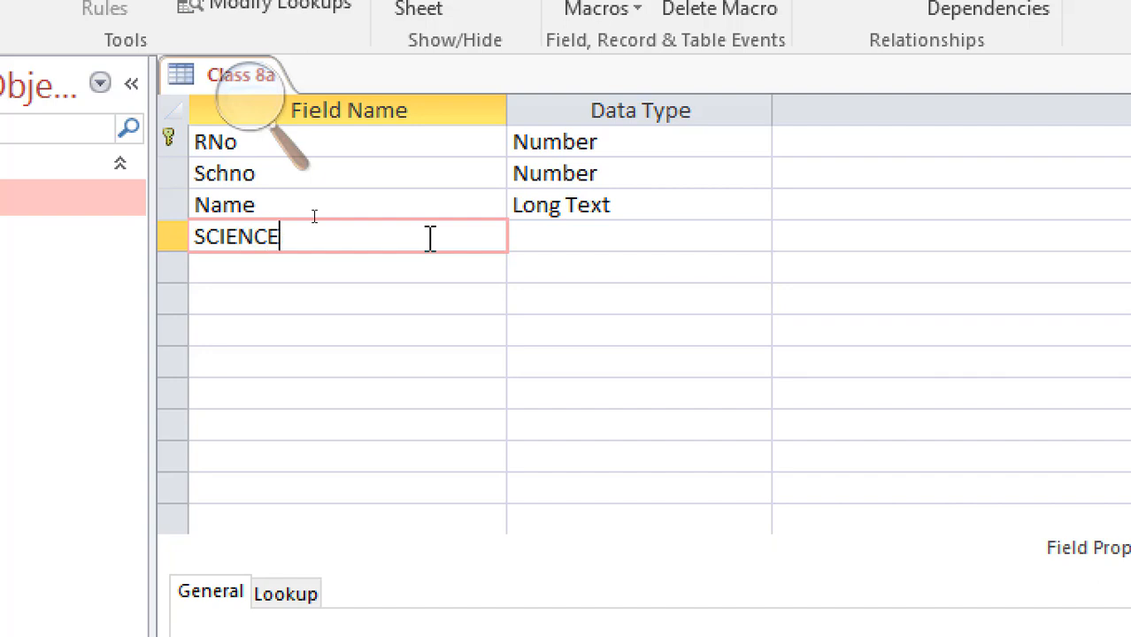
click(745, 236)
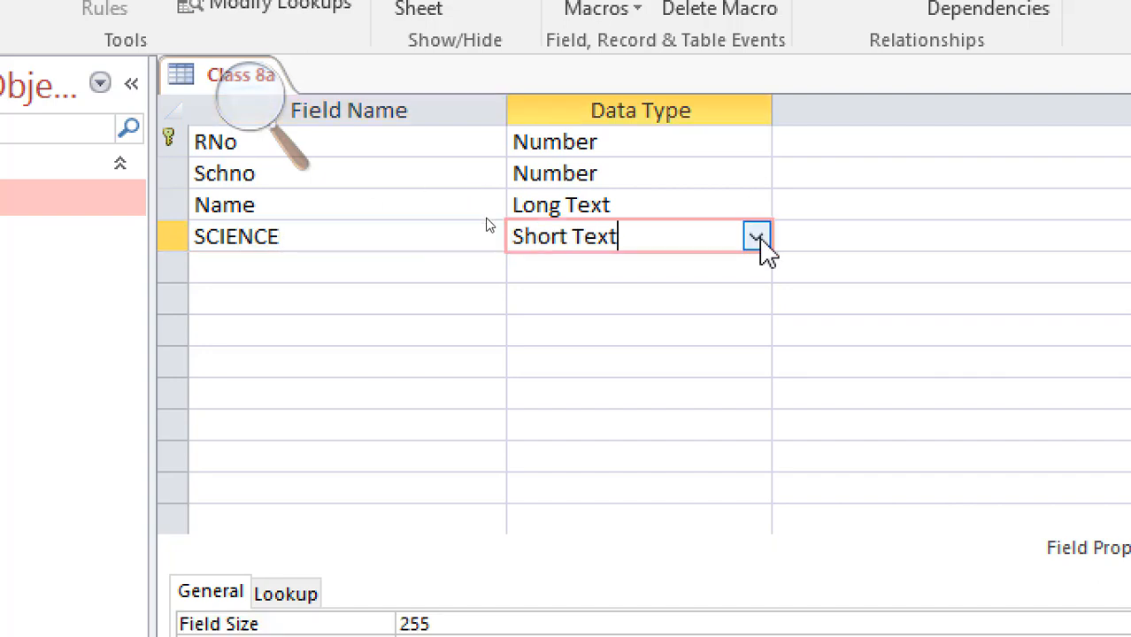
click(763, 242)
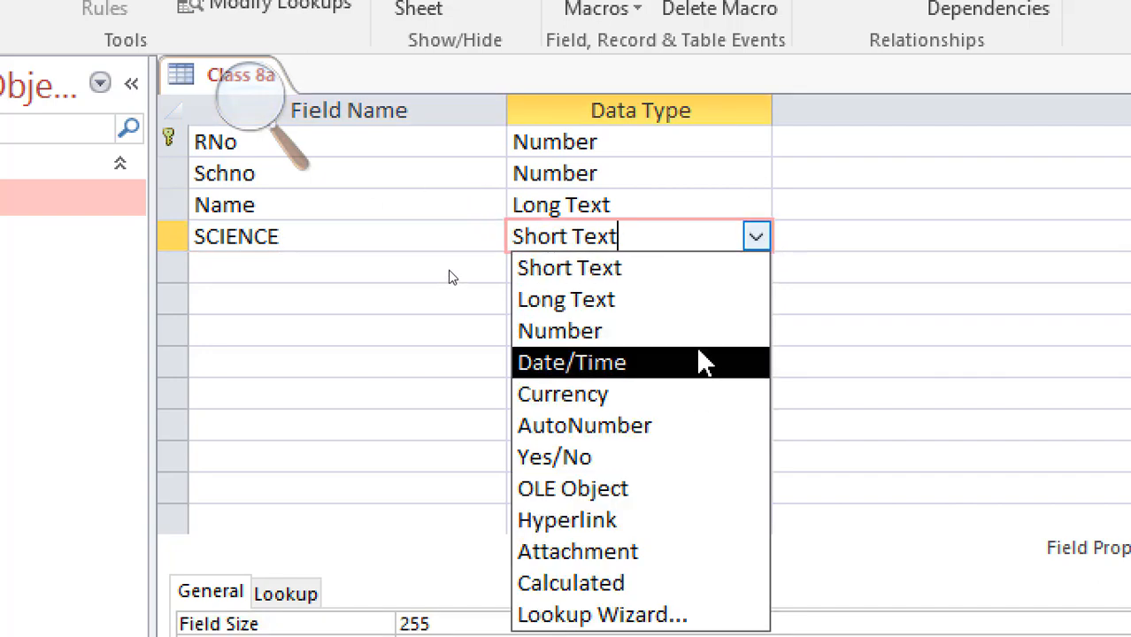
click(702, 333)
click(702, 333)
Step: Add a field named MATHS with the Number data type below SCIENCE
click(311, 276)
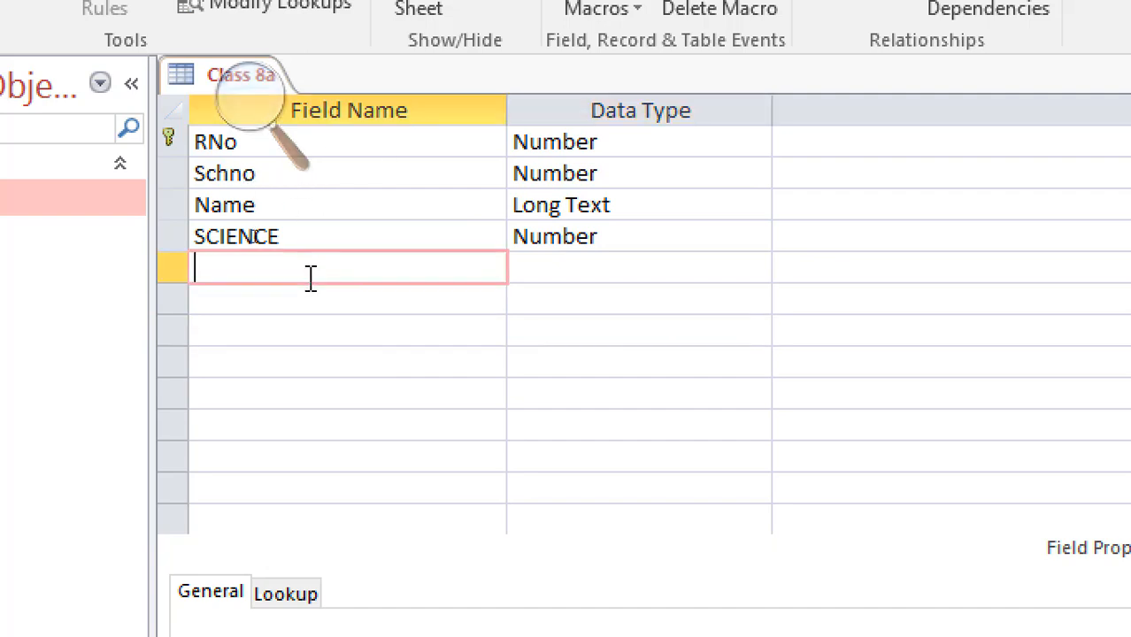
text(MATHS)
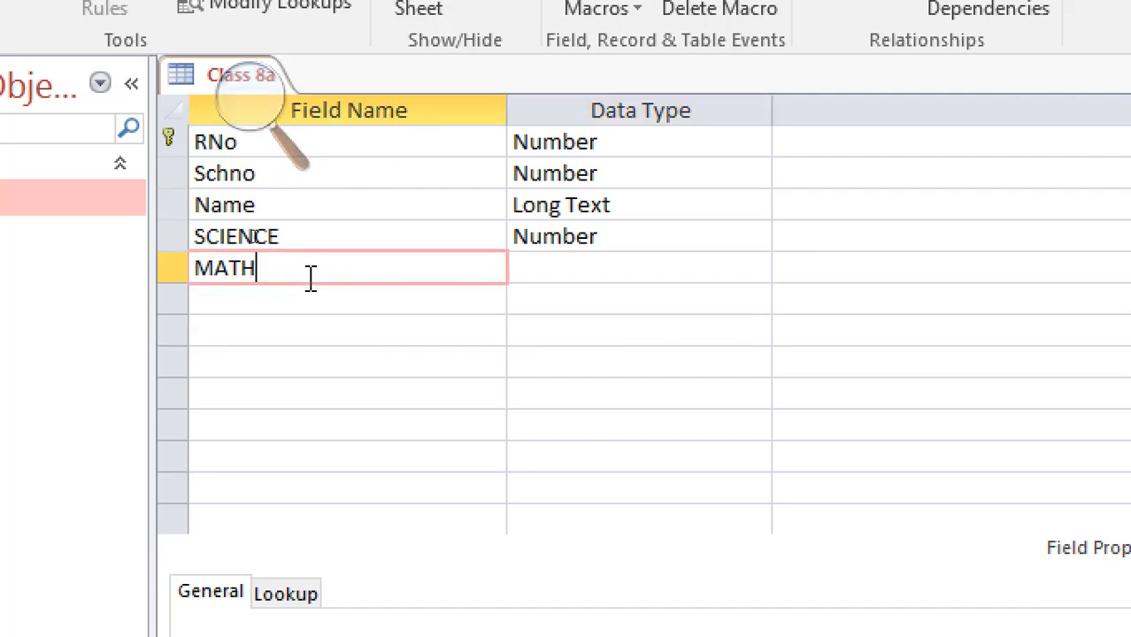
click(643, 266)
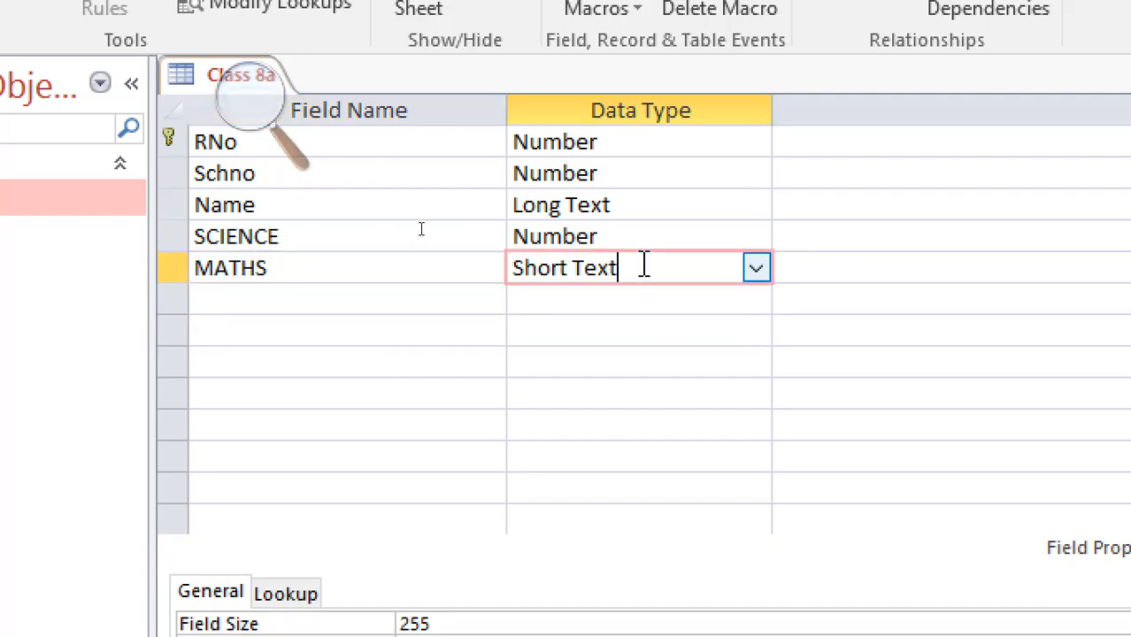
click(755, 269)
click(705, 379)
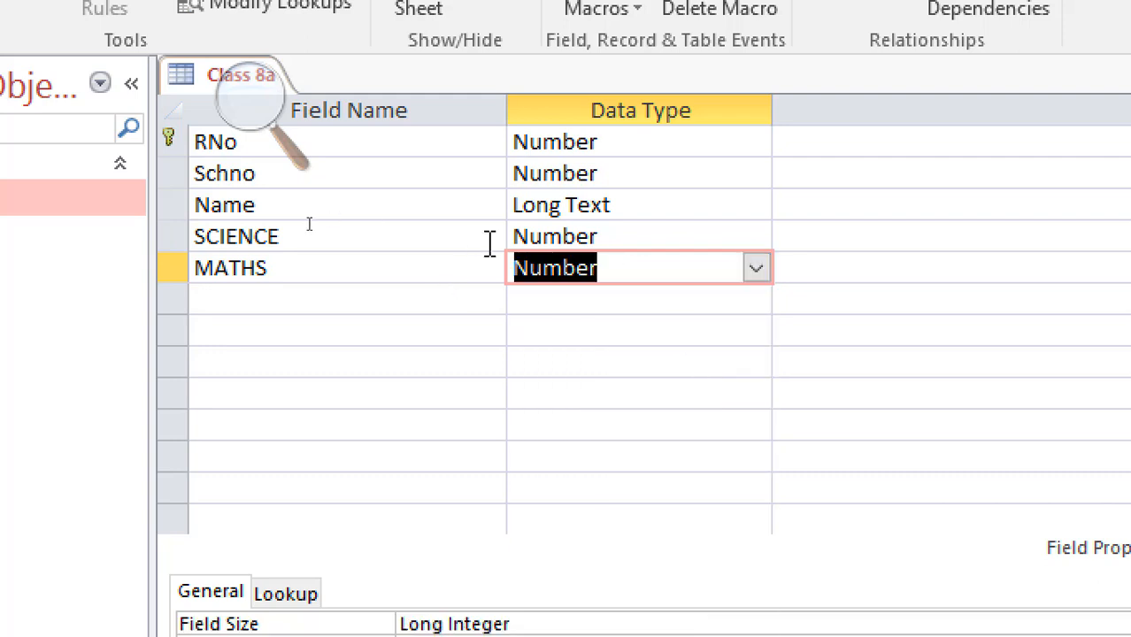
Step: Add a field named COMPUTER with the Number data type below MATHS
click(388, 288)
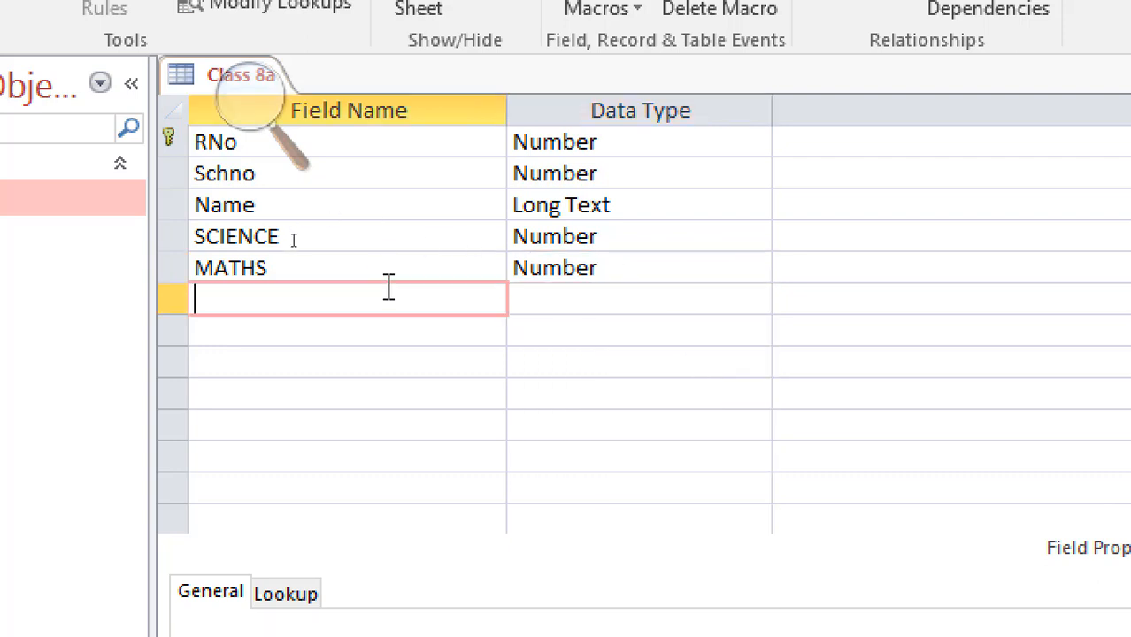
text(COMPUTER)
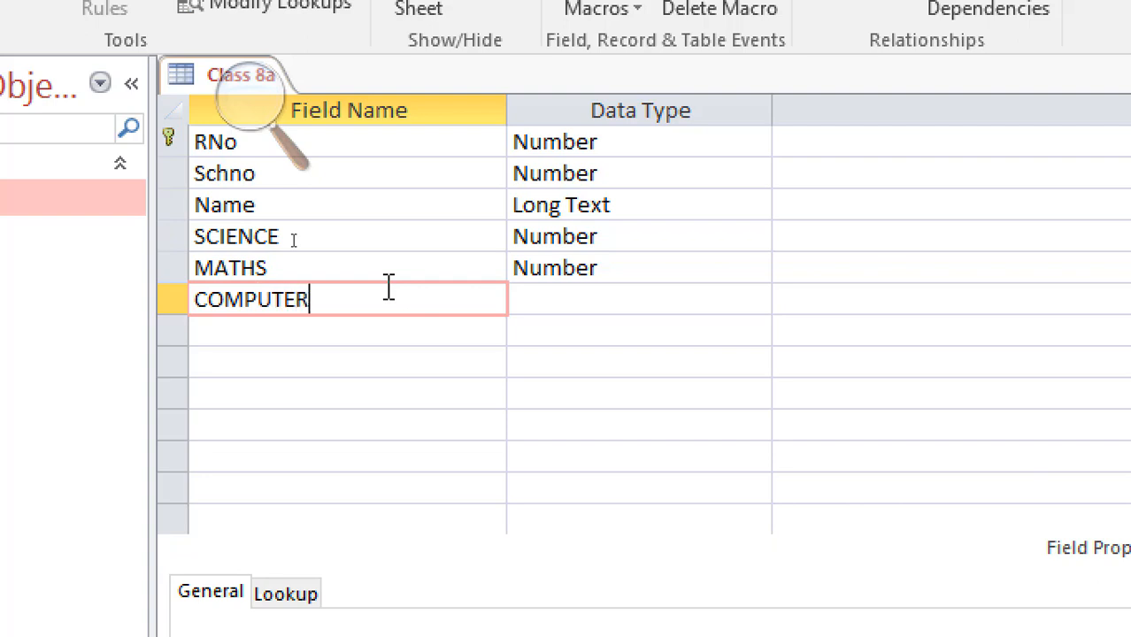
click(731, 298)
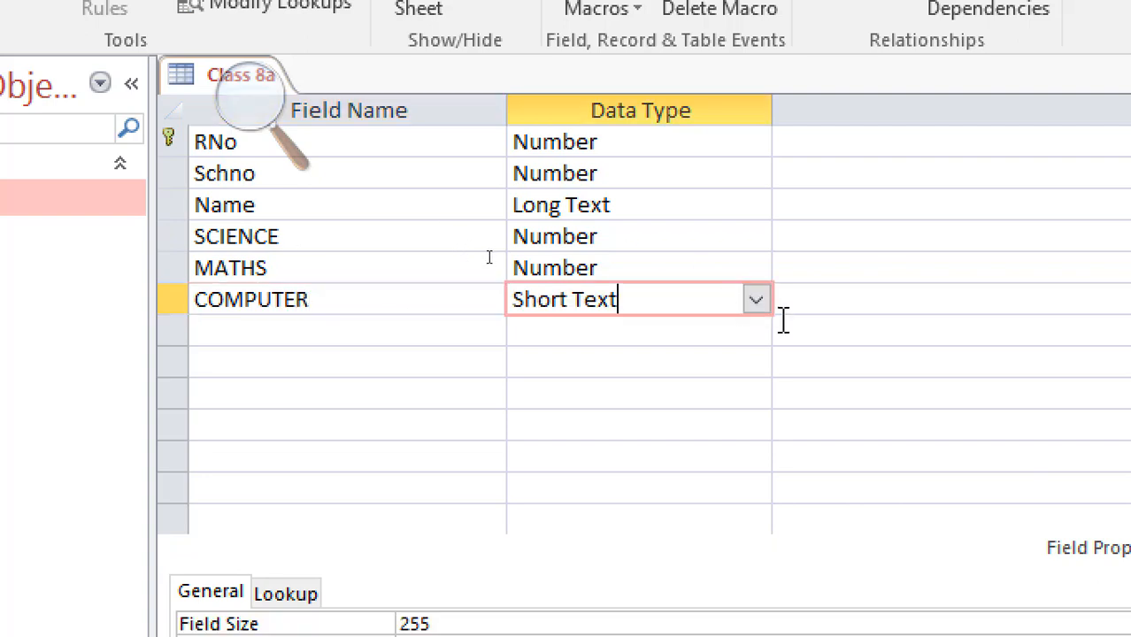
click(755, 300)
click(730, 386)
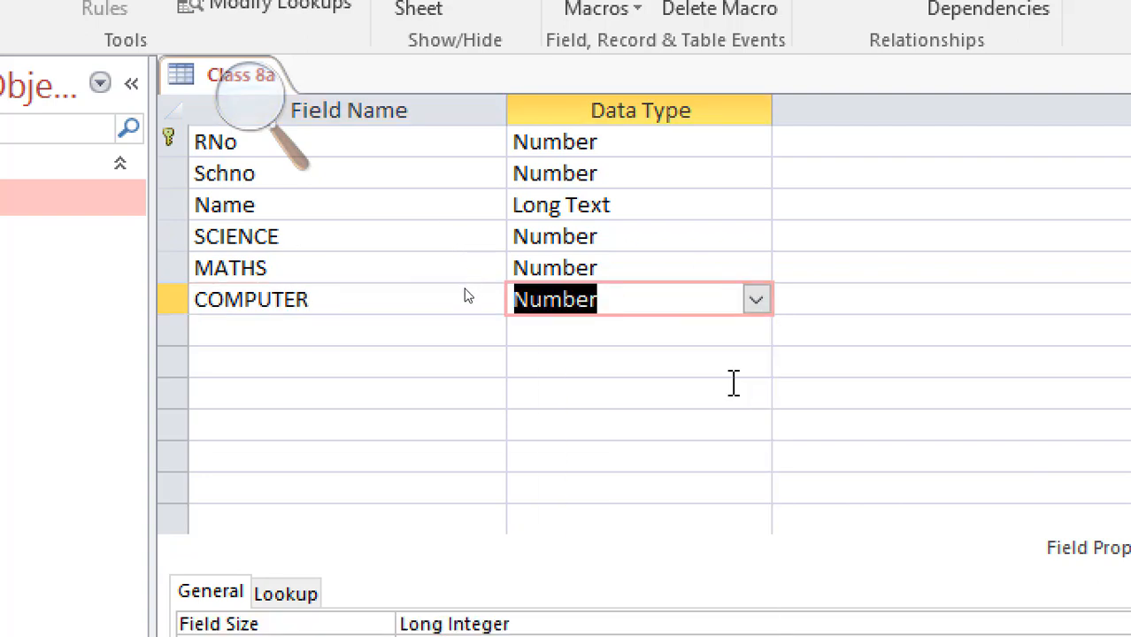
Step: Add a field named PTM with the Short Text data type below COMPUTER, and return the screen magnification to 100%
click(345, 328)
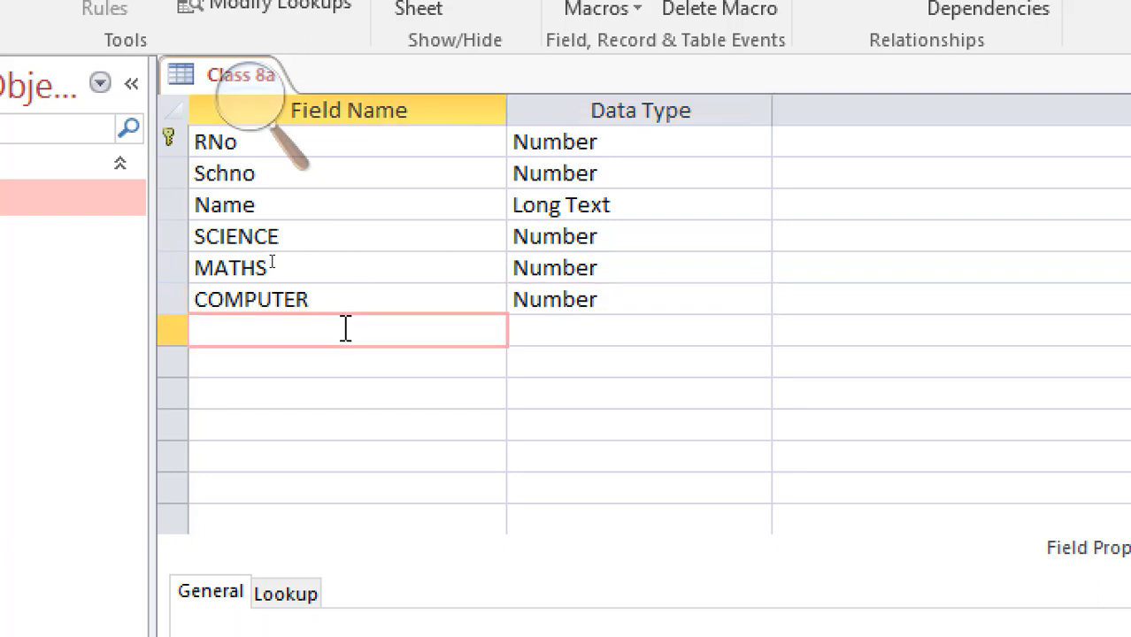
text(PTM)
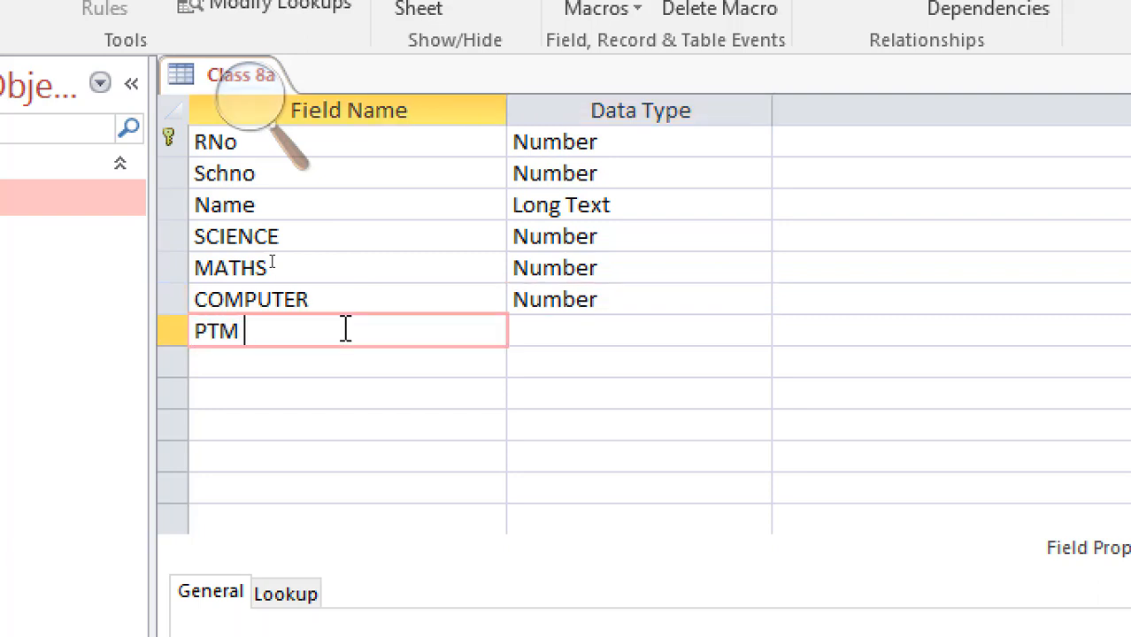
click(620, 331)
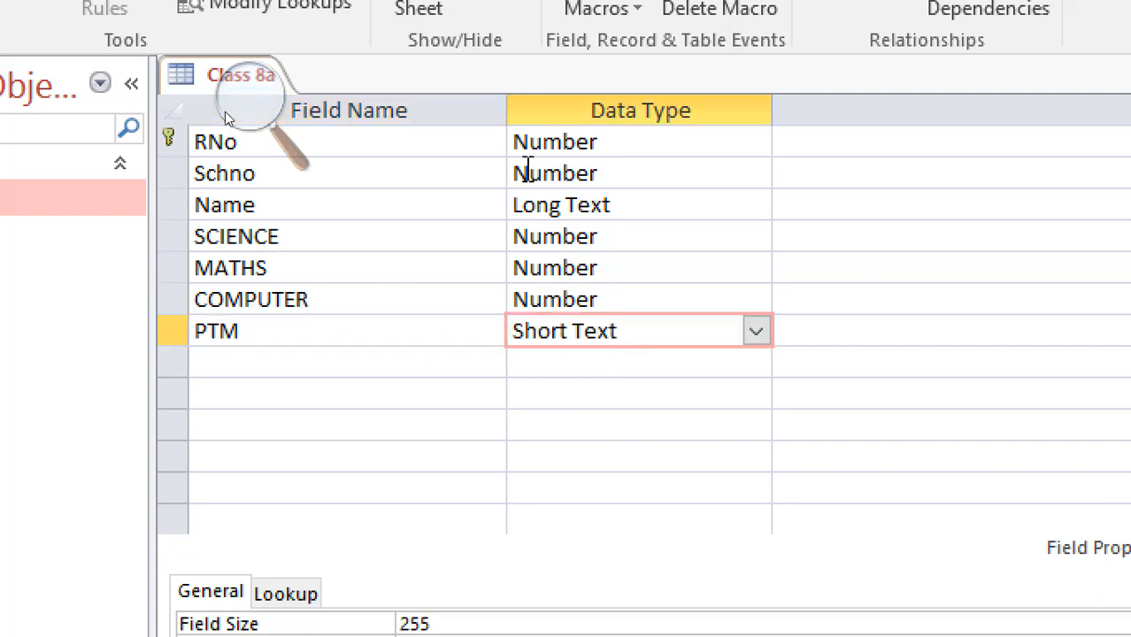
click(252, 97)
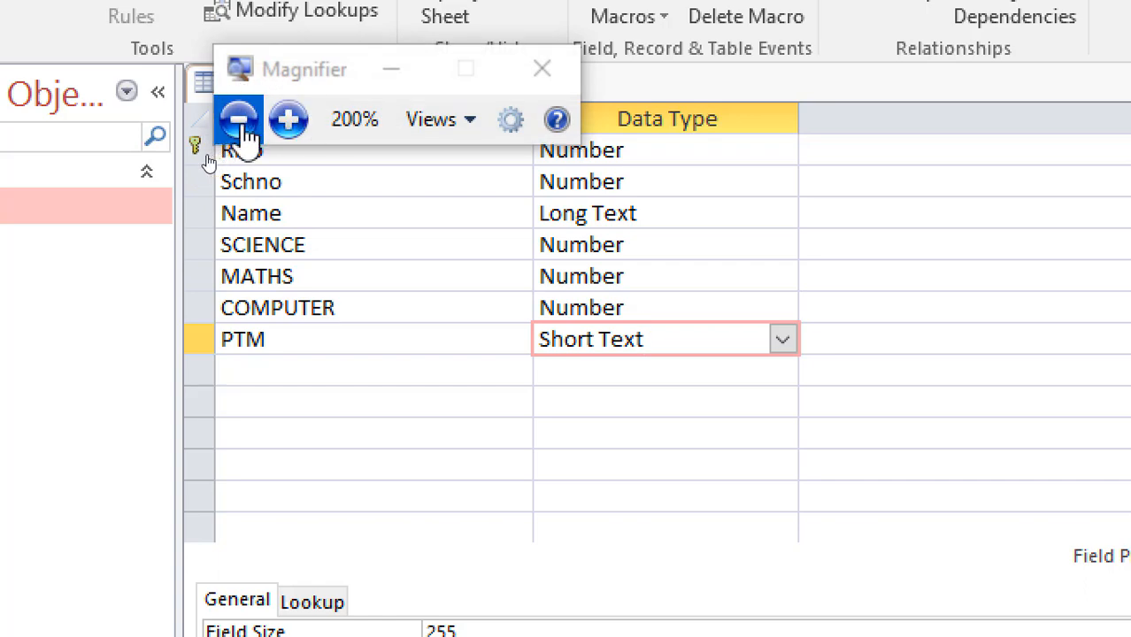
click(238, 119)
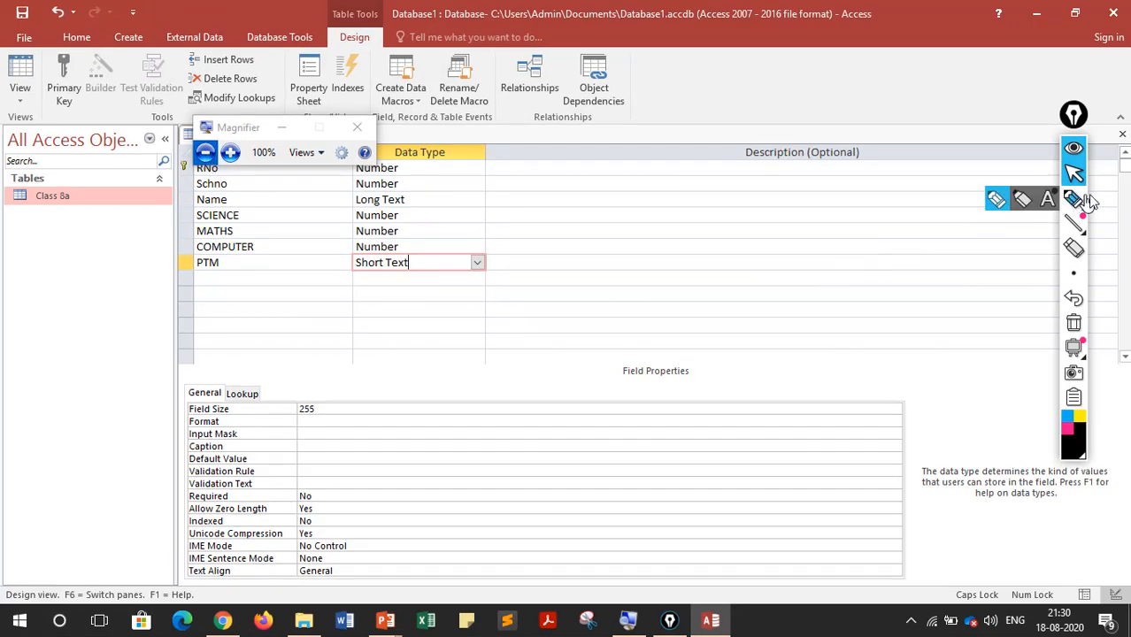
Step: Circle the PTM field's data type with the pen, handwrite "Yes/No" beside it with an arrow, and clear the drawing
click(1074, 199)
mouse_move(474, 264)
mouse_down()
mouse_move(341, 296)
mouse_move(500, 256)
mouse_move(598, 248)
mouse_move(584, 258)
mouse_up()
mouse_move(616, 221)
mouse_down()
mouse_move(677, 245)
mouse_move(714, 207)
mouse_move(737, 228)
mouse_move(763, 188)
mouse_move(732, 159)
mouse_move(660, 188)
mouse_up()
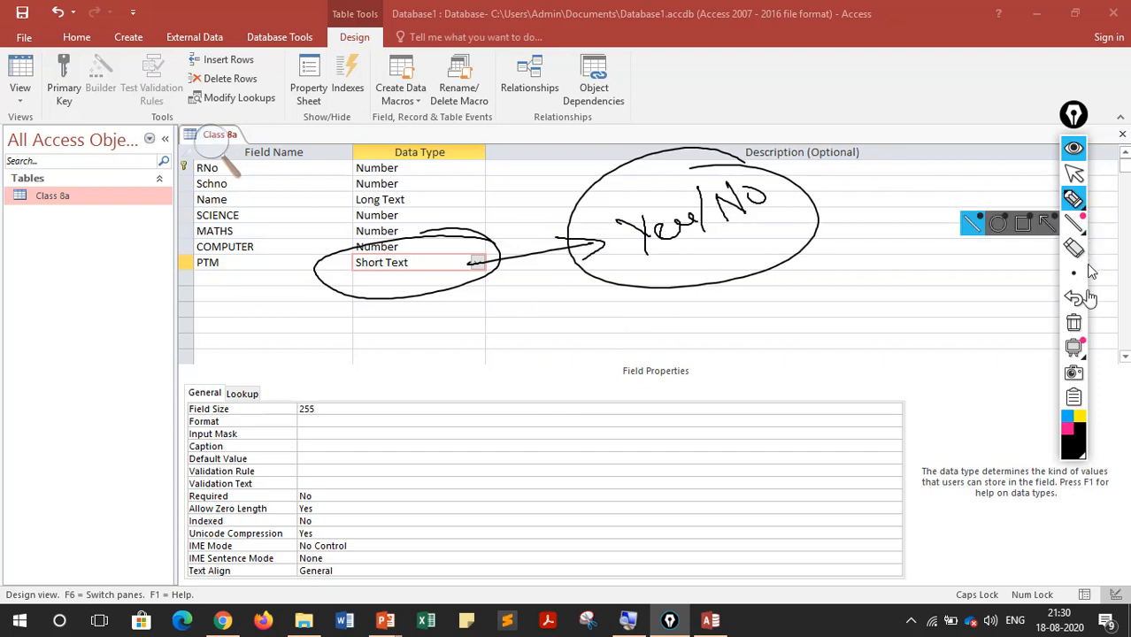
click(1073, 323)
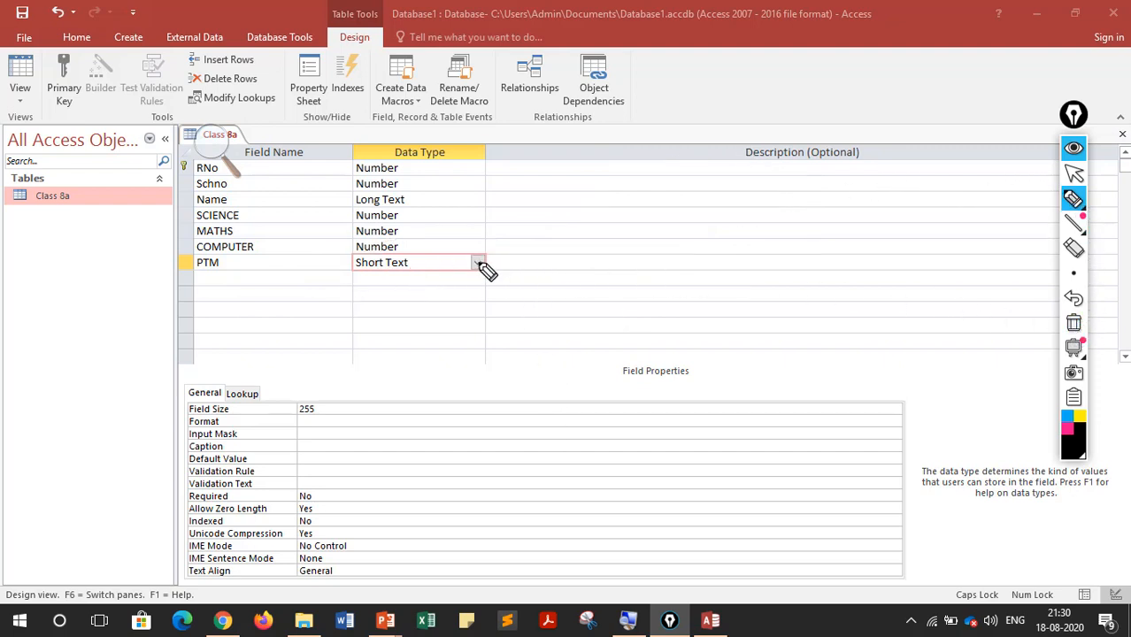
click(1074, 173)
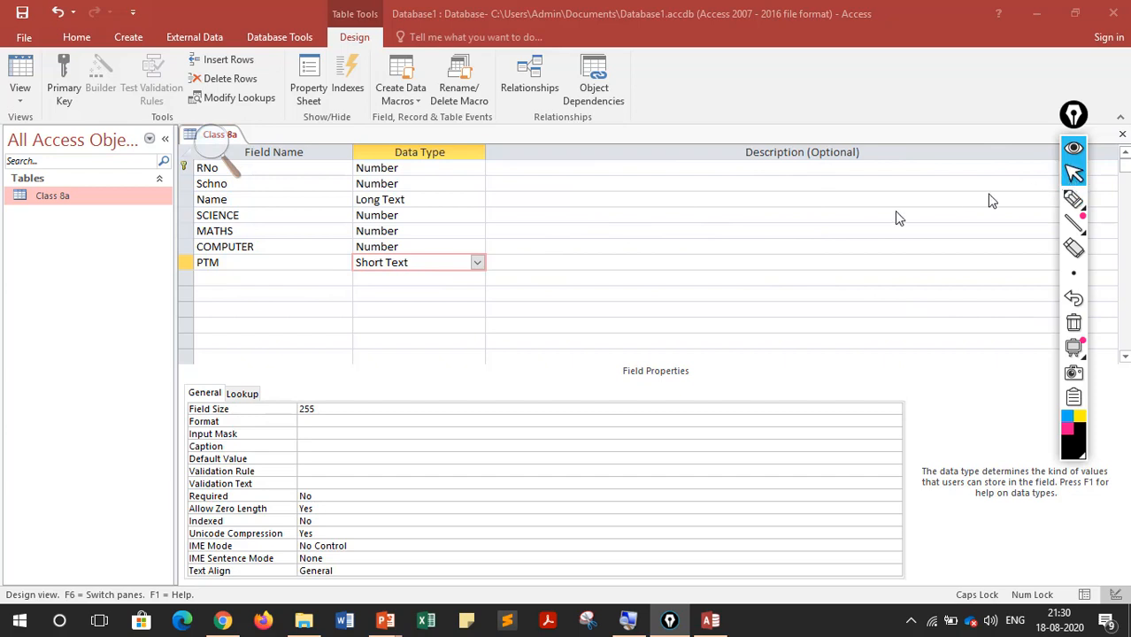
Step: Change the PTM field's data type to Yes/No
click(477, 263)
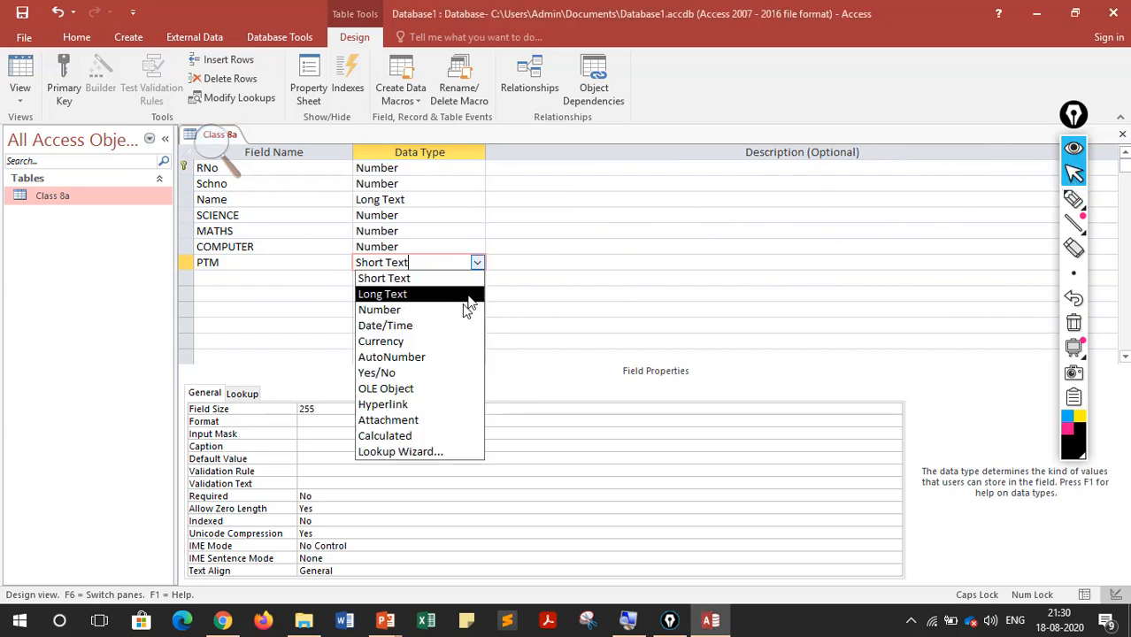
click(456, 379)
click(542, 278)
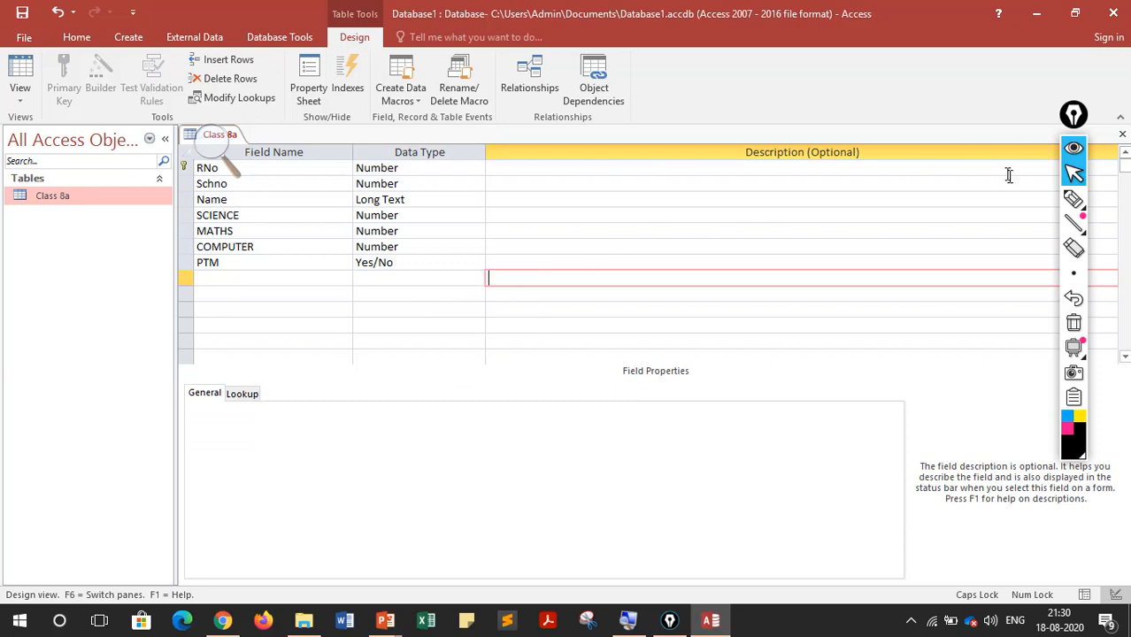
Step: Handwrite "Ctrl + S" with the pen over the description area and circle it
click(1074, 199)
drag(513, 220, 535, 207)
mouse_move(561, 257)
mouse_down()
mouse_move(585, 202)
mouse_move(679, 190)
mouse_up()
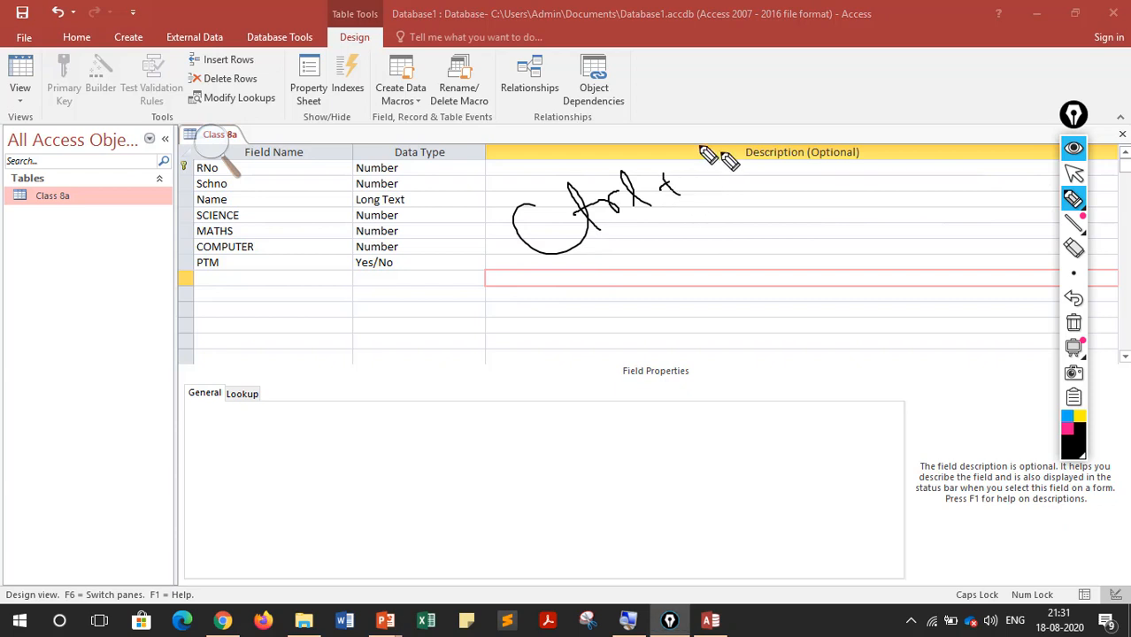
drag(695, 150, 737, 187)
mouse_move(706, 118)
mouse_down()
mouse_move(637, 292)
mouse_move(555, 155)
mouse_up()
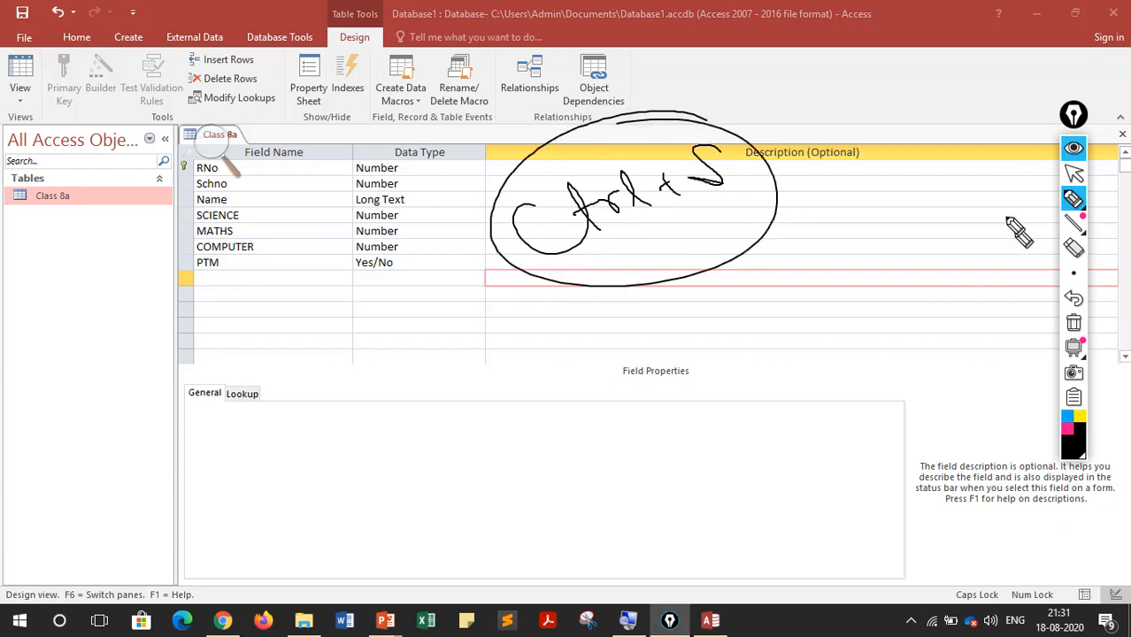
click(1074, 174)
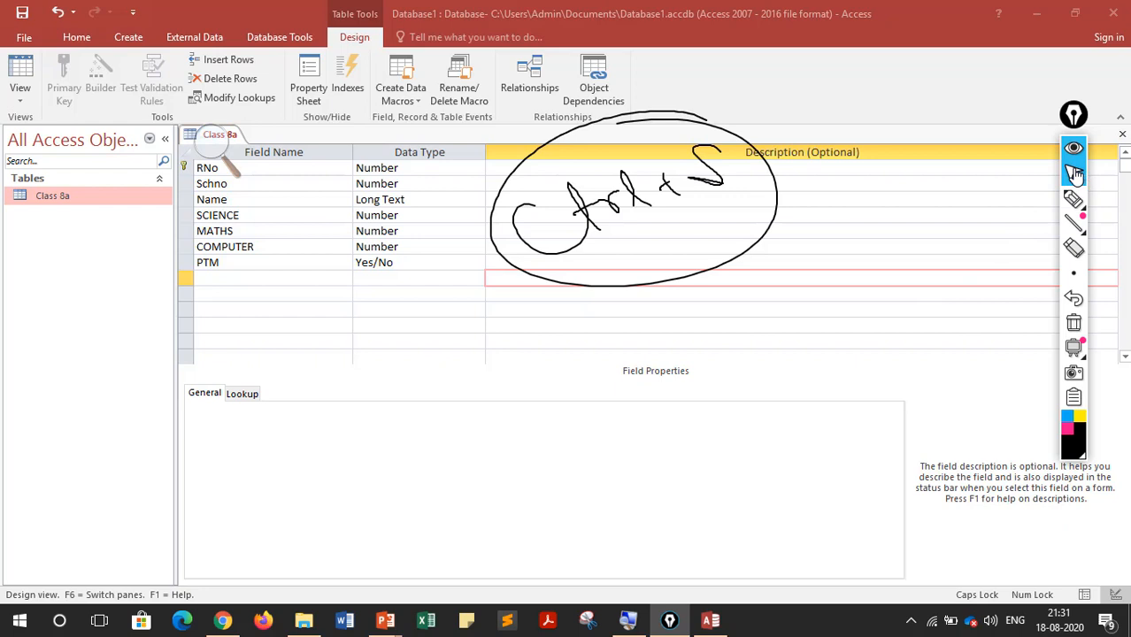
Step: Circle the View command with the pen, point an arrow at it, and handwrite an underlined "Data Sheet View"
click(1073, 199)
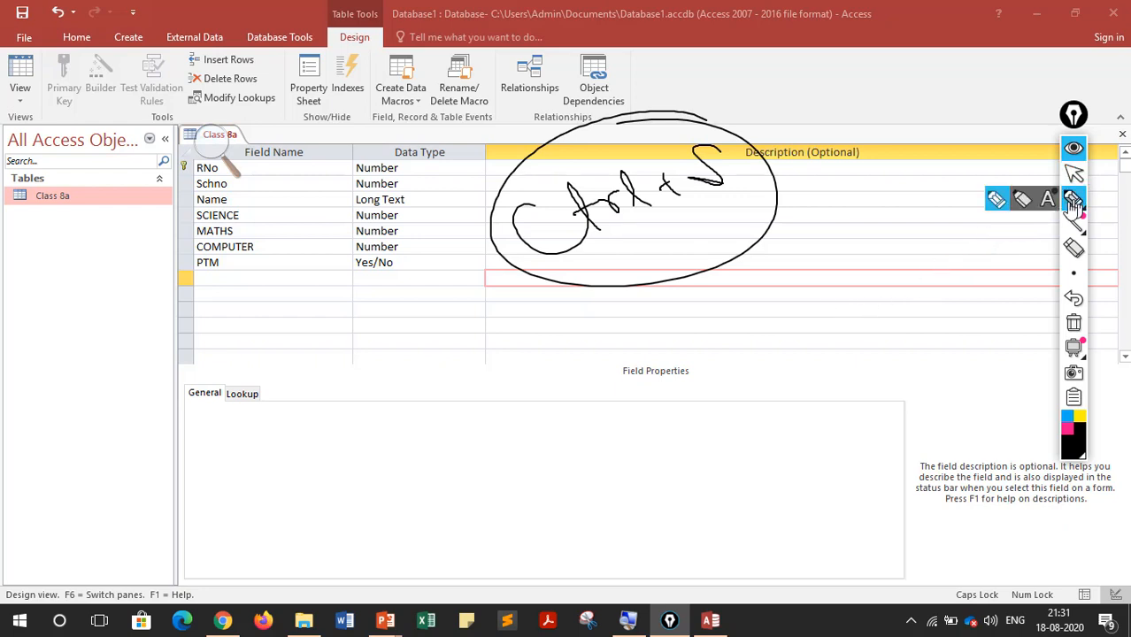
drag(19, 43, 81, 55)
drag(43, 96, 265, 346)
mouse_move(245, 447)
mouse_down()
mouse_move(162, 462)
mouse_move(263, 454)
mouse_move(403, 363)
mouse_move(423, 326)
mouse_move(431, 336)
mouse_up()
drag(429, 320, 441, 309)
drag(370, 456, 425, 456)
mouse_move(403, 416)
mouse_down()
mouse_move(417, 448)
mouse_move(467, 382)
mouse_move(382, 497)
mouse_up()
click(412, 407)
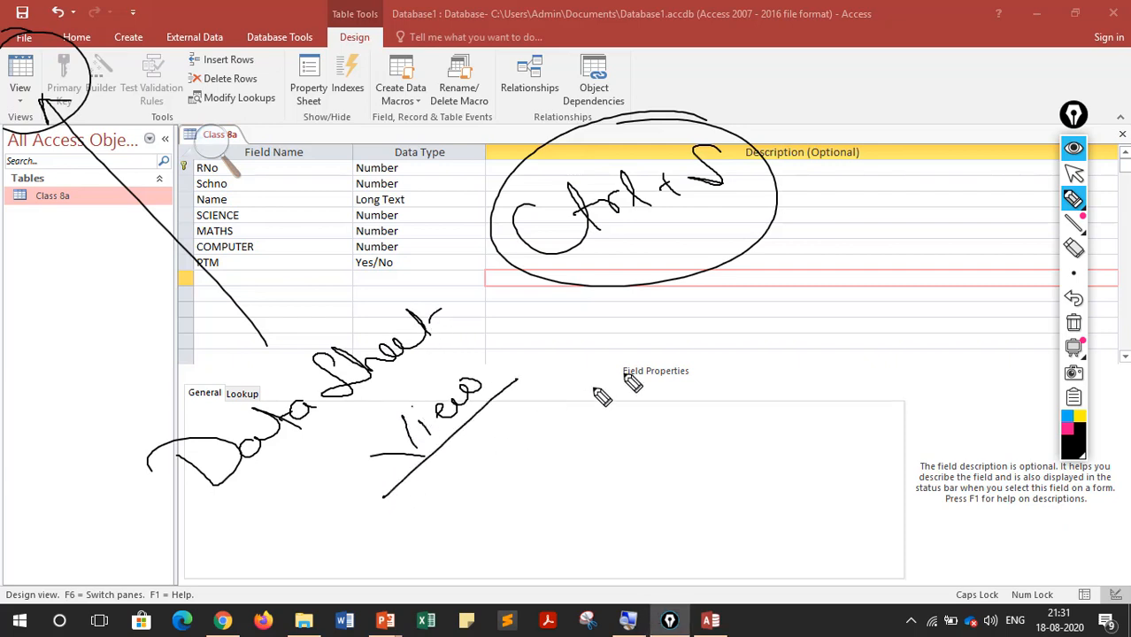
Step: Switch the Class 8a table to Datasheet View, saving its design, and clear the pen annotations
click(1074, 173)
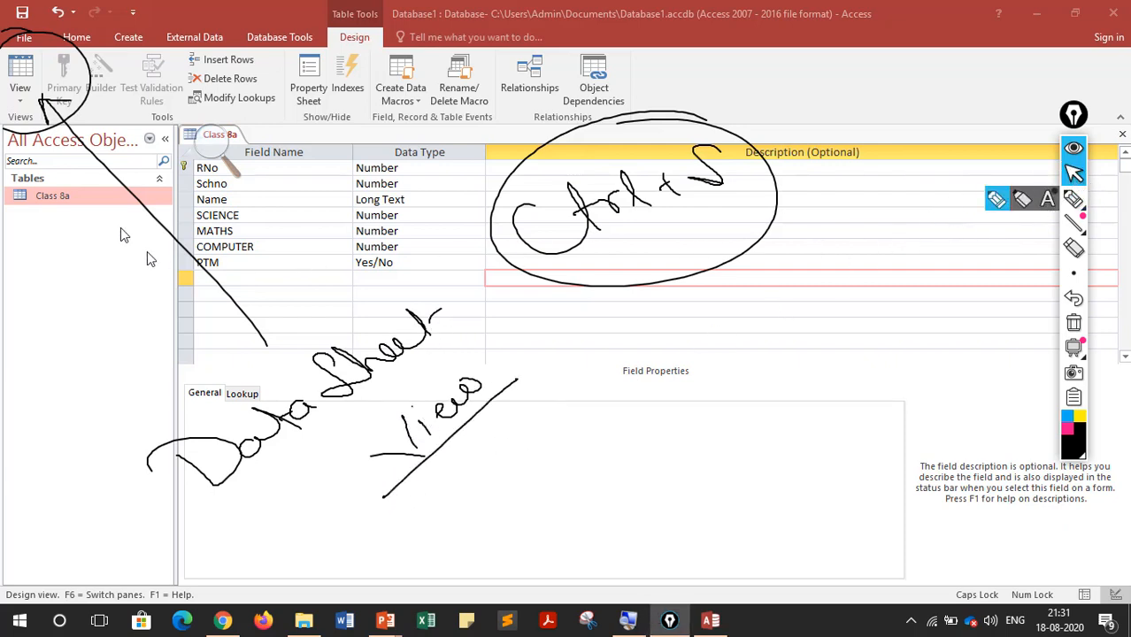
click(27, 104)
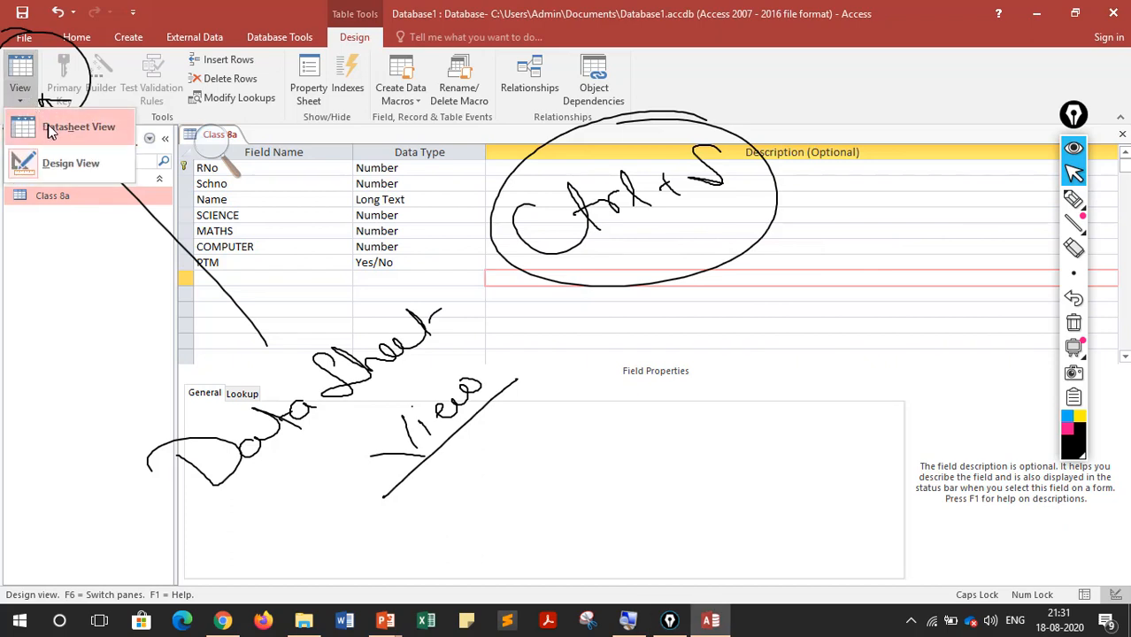
click(52, 124)
click(537, 360)
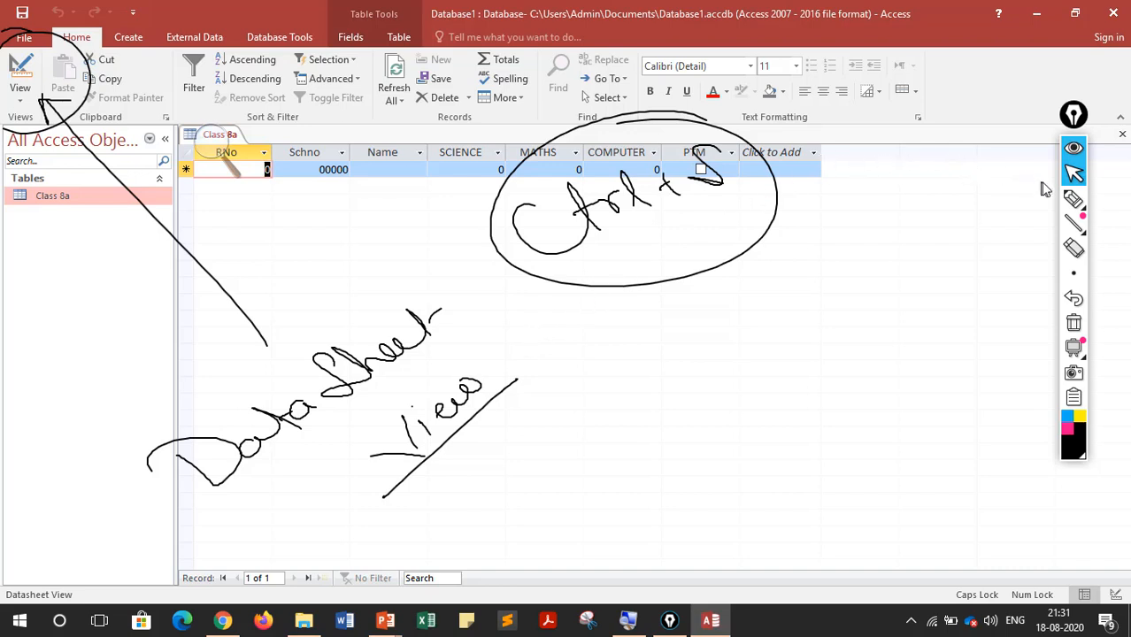
click(1074, 322)
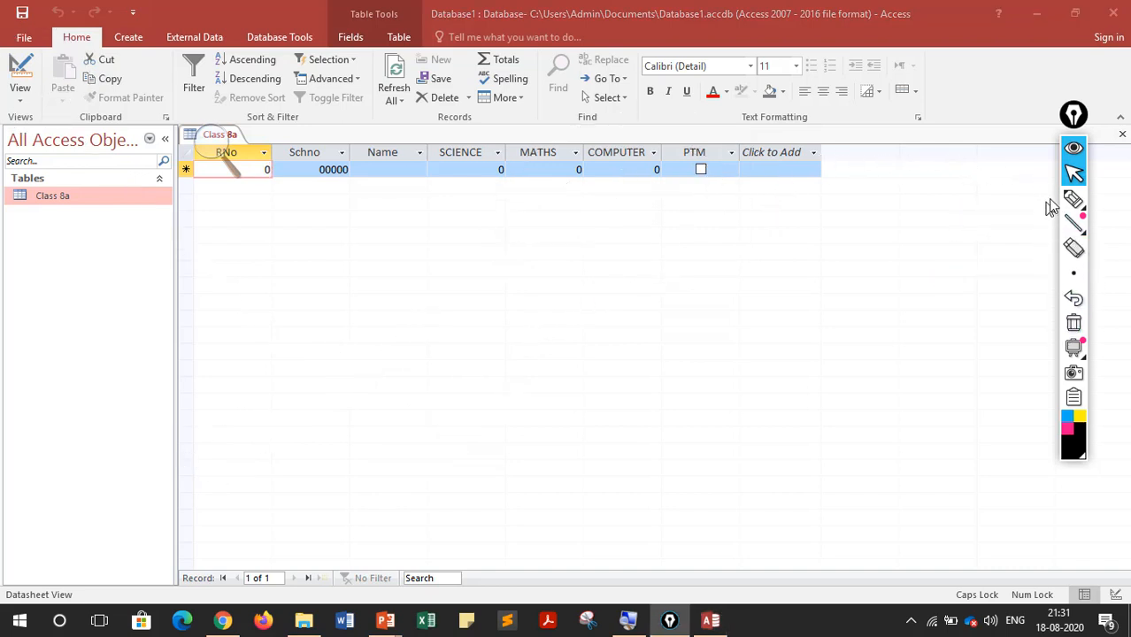
Step: Circle the row of field headings in the datasheet with the pen
click(1074, 199)
mouse_move(216, 207)
mouse_down()
mouse_move(732, 113)
mouse_move(549, 203)
mouse_up()
click(226, 156)
drag(246, 134, 279, 524)
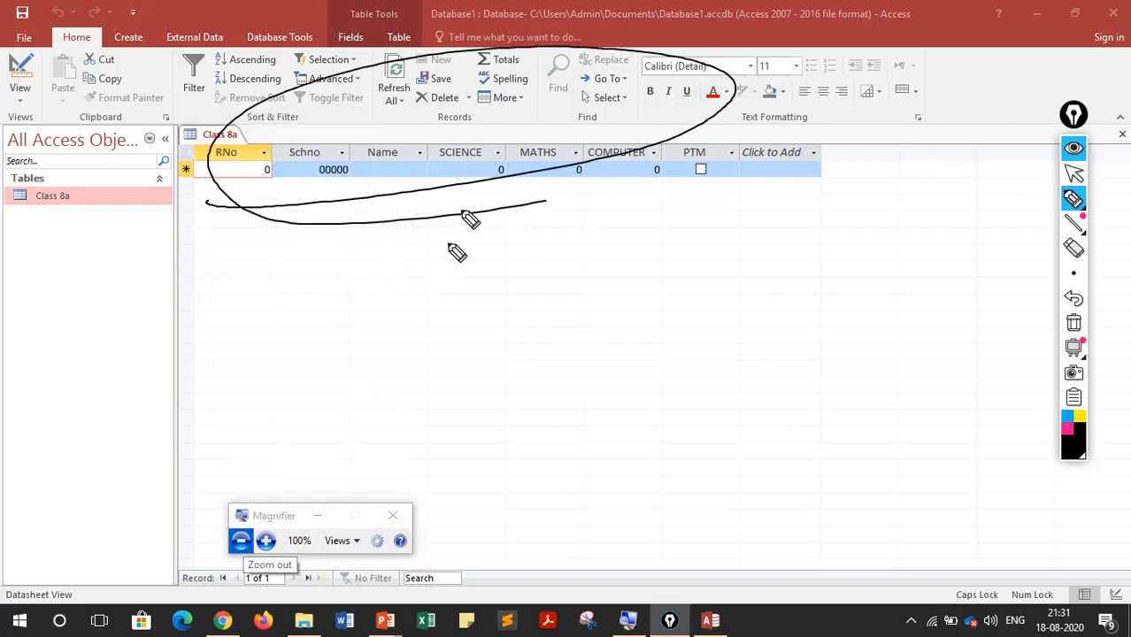
Step: Mark the default values under RNo, Schno, SCIENCE, MATHS and COMPUTER with the pen and point arrows at the empty Name cell
mouse_move(472, 270)
mouse_down()
mouse_move(427, 202)
mouse_move(458, 204)
mouse_up()
drag(234, 173, 288, 166)
drag(466, 172, 770, 158)
drag(276, 151, 317, 166)
mouse_move(499, 150)
mouse_down()
mouse_move(483, 186)
mouse_move(504, 149)
mouse_up()
mouse_move(567, 149)
mouse_down()
mouse_move(553, 166)
mouse_move(579, 149)
mouse_up()
drag(659, 152, 655, 153)
mouse_move(358, 157)
mouse_down()
mouse_move(316, 200)
mouse_move(319, 165)
mouse_up()
mouse_move(382, 180)
mouse_down()
mouse_move(405, 237)
mouse_move(390, 199)
mouse_up()
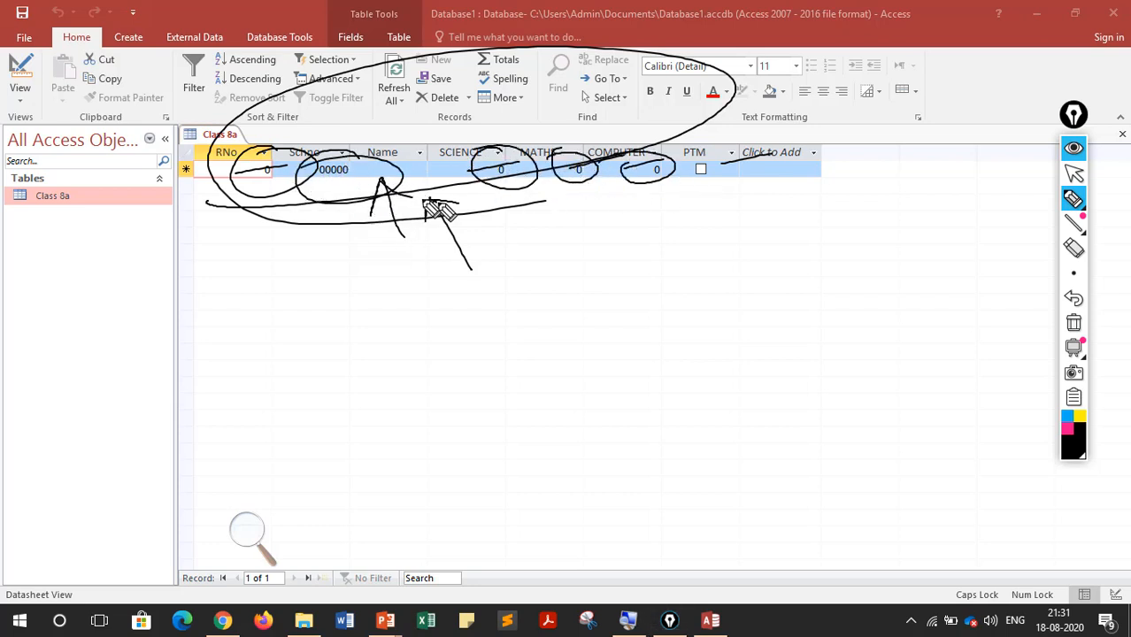
Step: Circle the PTM checkbox with an arrow, draw a tick mark below it, and clear all the pen annotations
mouse_move(735, 142)
mouse_down()
mouse_move(732, 201)
mouse_move(744, 152)
mouse_up()
mouse_move(710, 191)
mouse_down()
mouse_move(721, 241)
mouse_move(739, 205)
mouse_up()
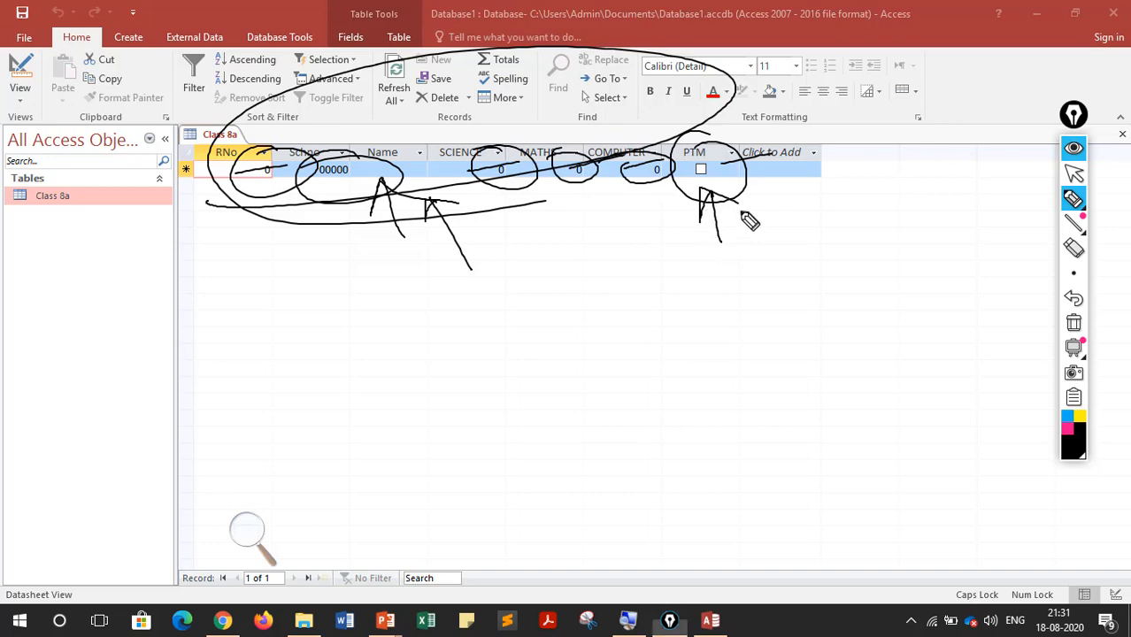
drag(715, 286, 750, 271)
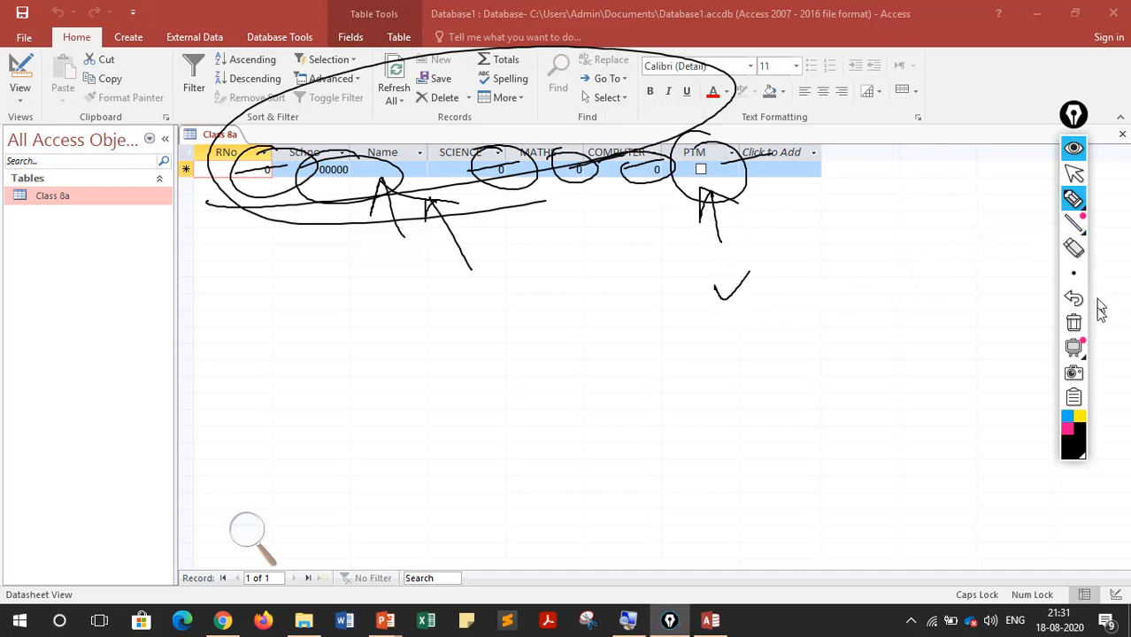
click(1074, 323)
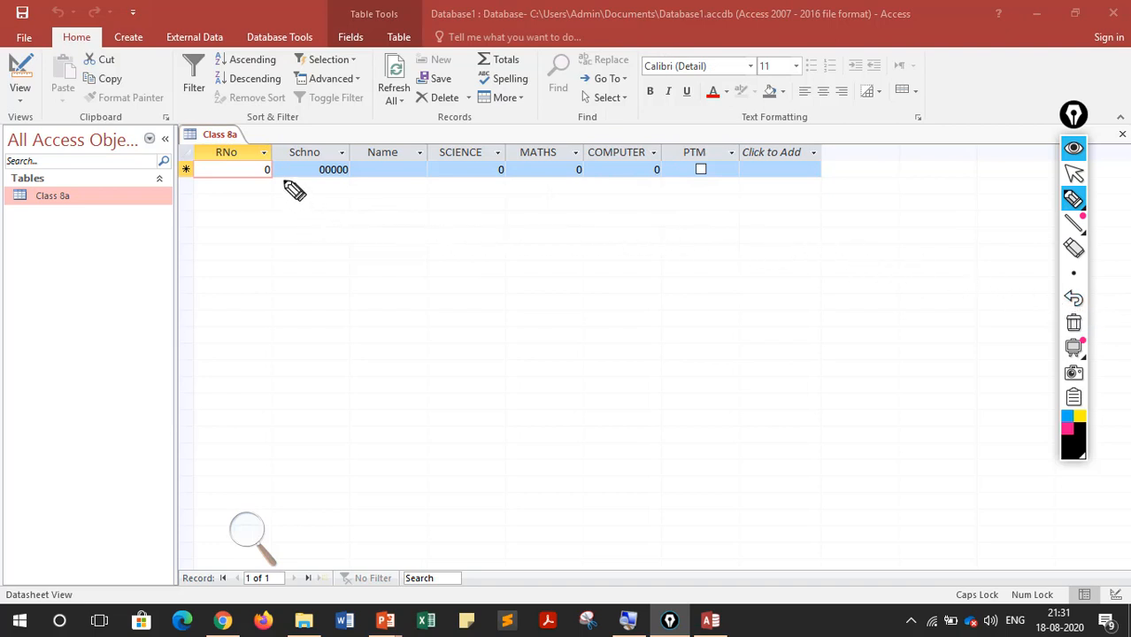
click(1073, 174)
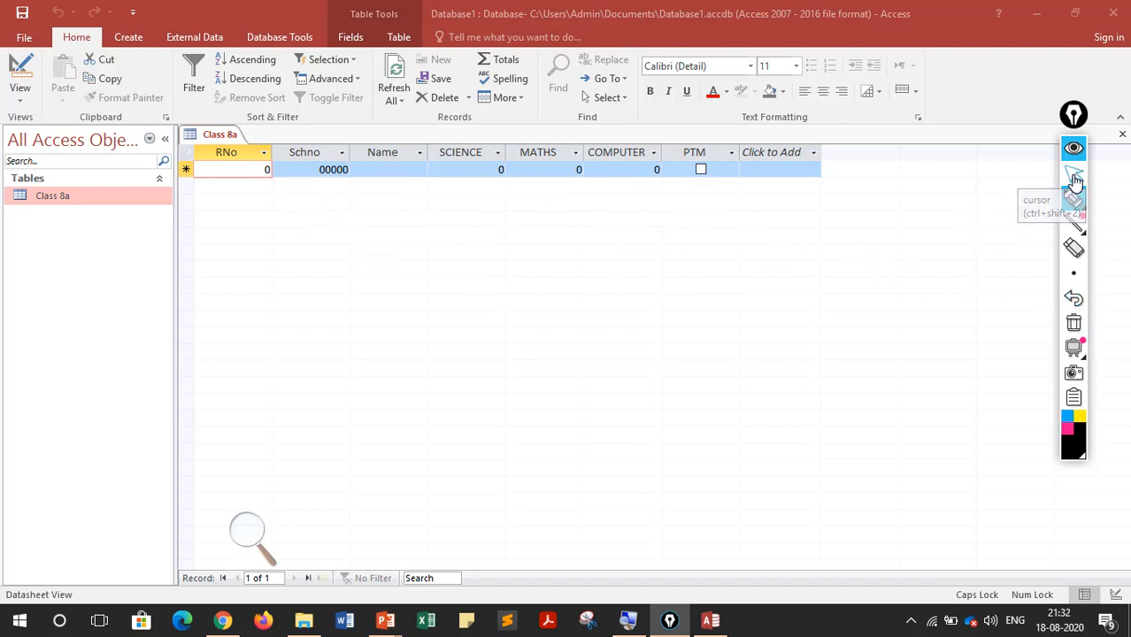
Step: Fill in the first record with RNo 1, the student's school number under Schno, and the student's name in capitals
click(251, 169)
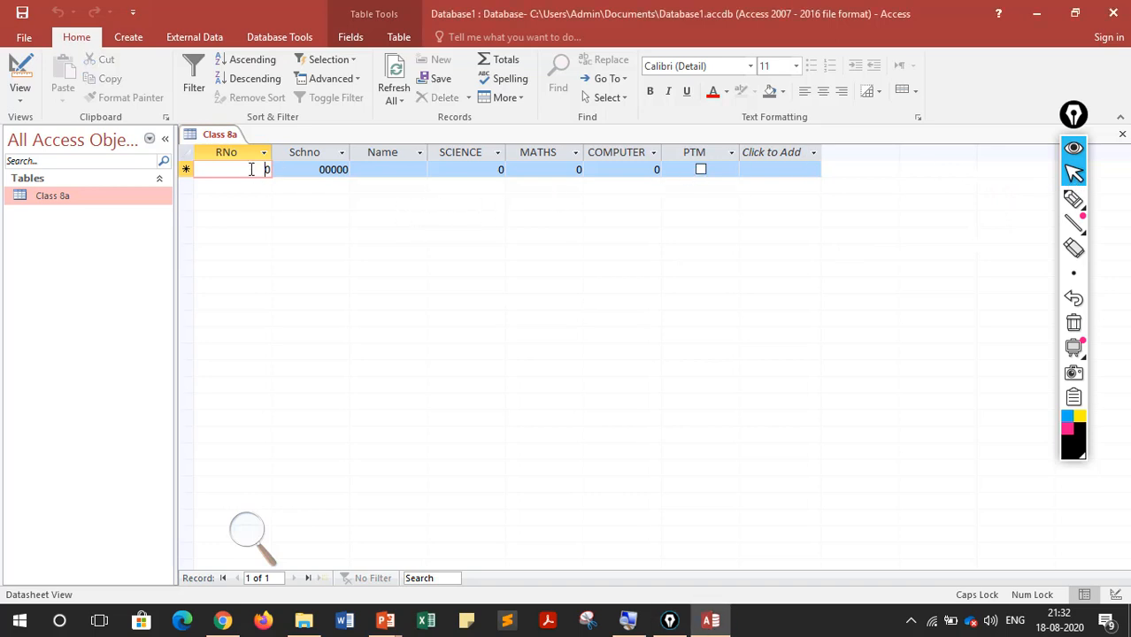
key(Delete)
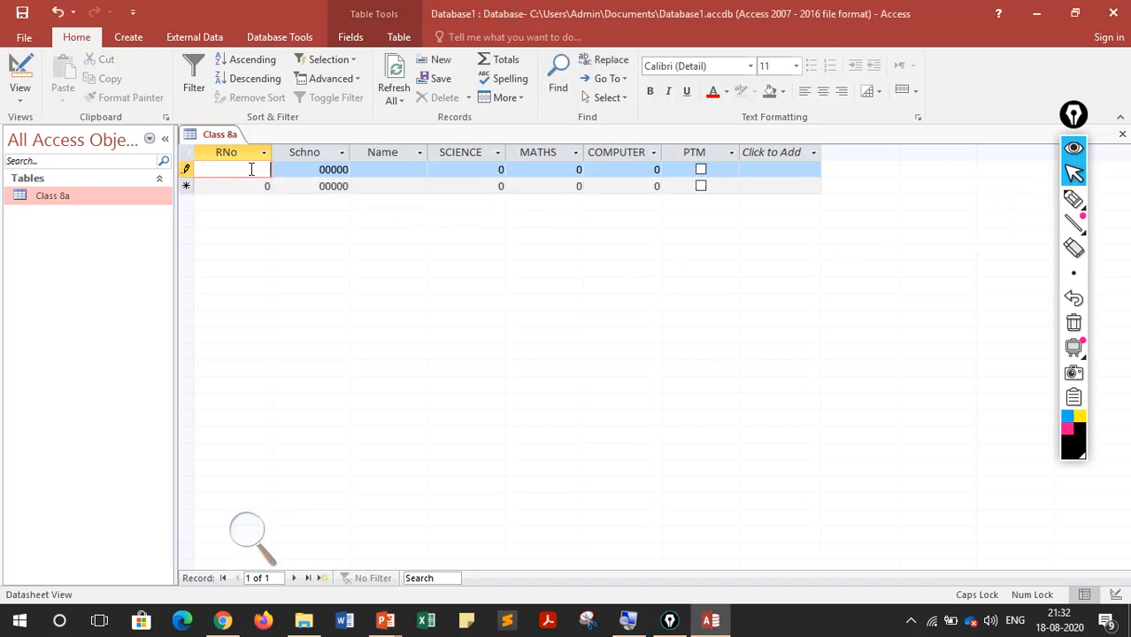
key(Tab)
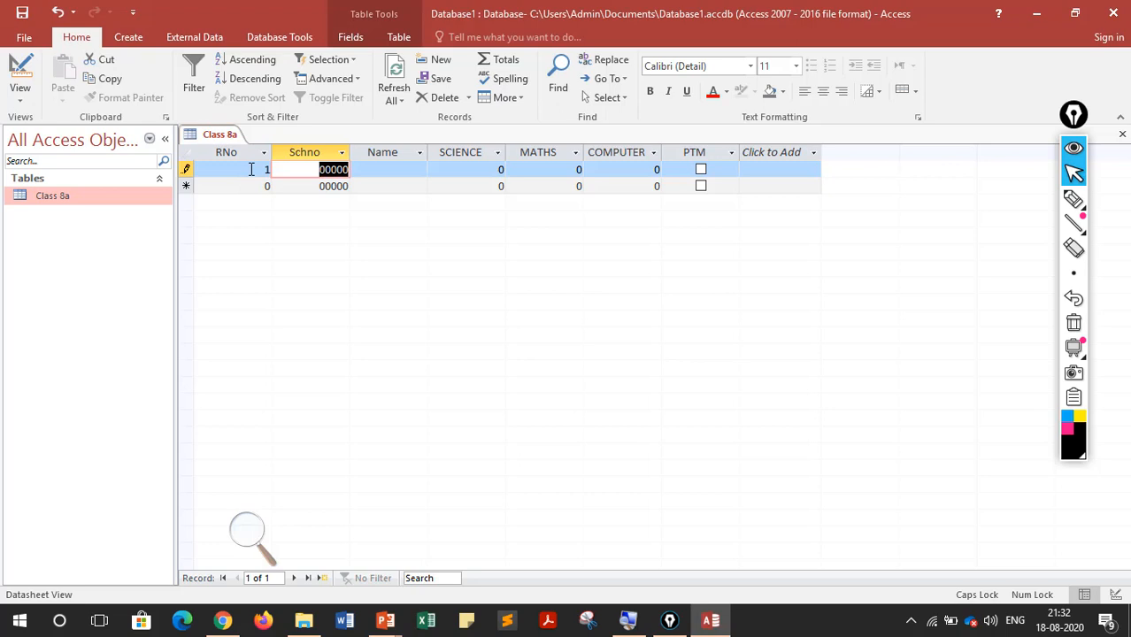
text(145)
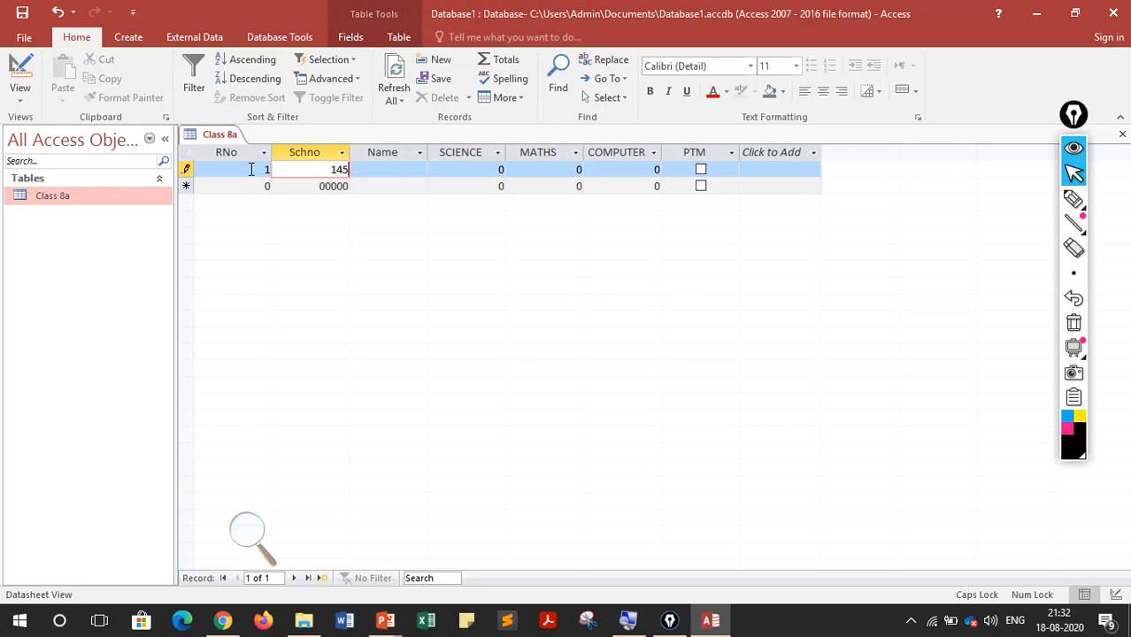
key(Tab)
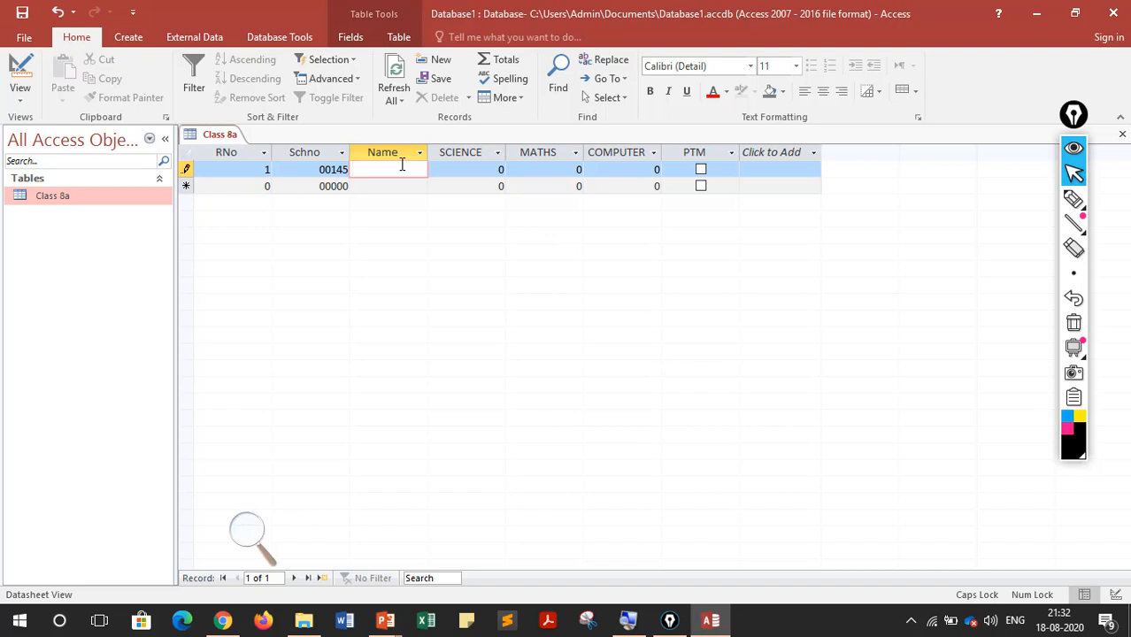
key(Caps_Lock)
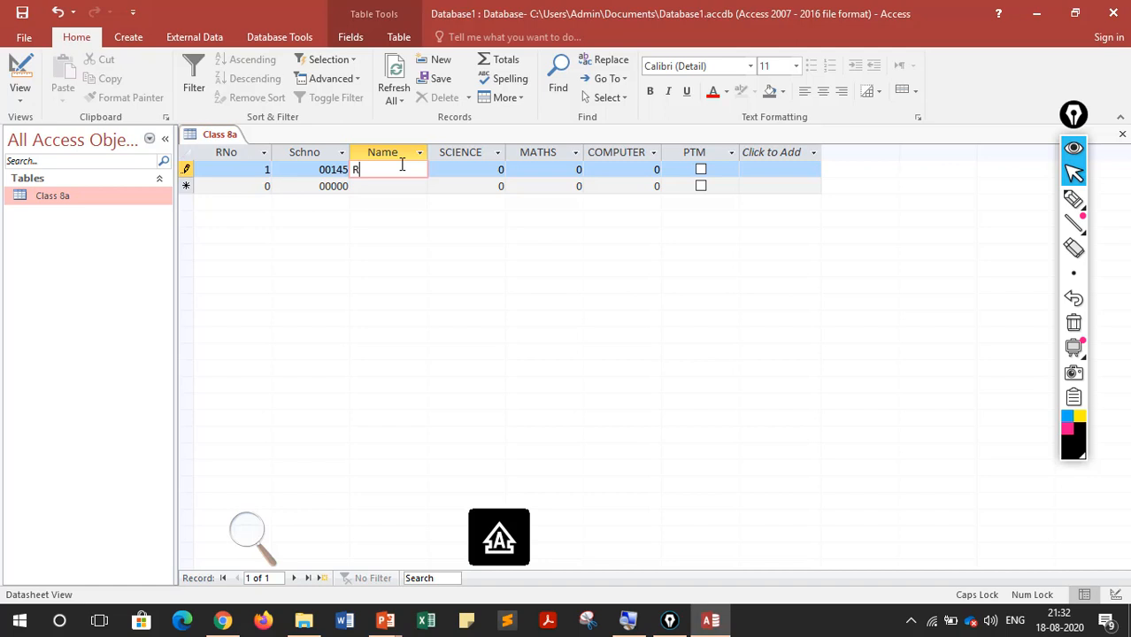
text(MU)
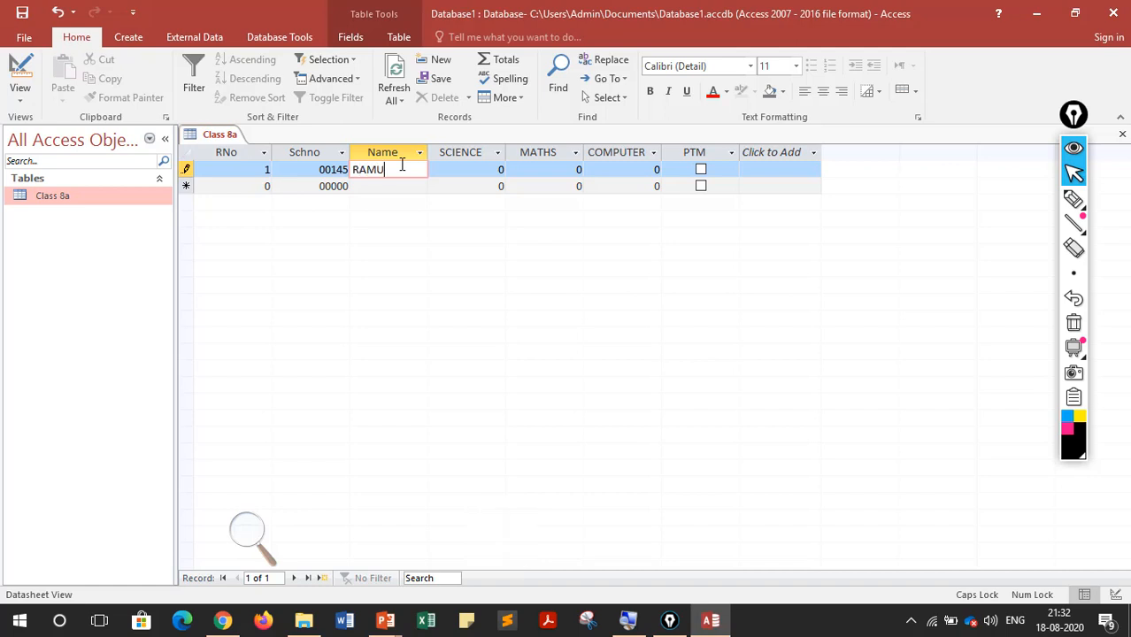
Step: Enter the first record's marks as SCIENCE 90, MATHS 67 and COMPUTER 89, and tick its PTM checkbox
click(493, 171)
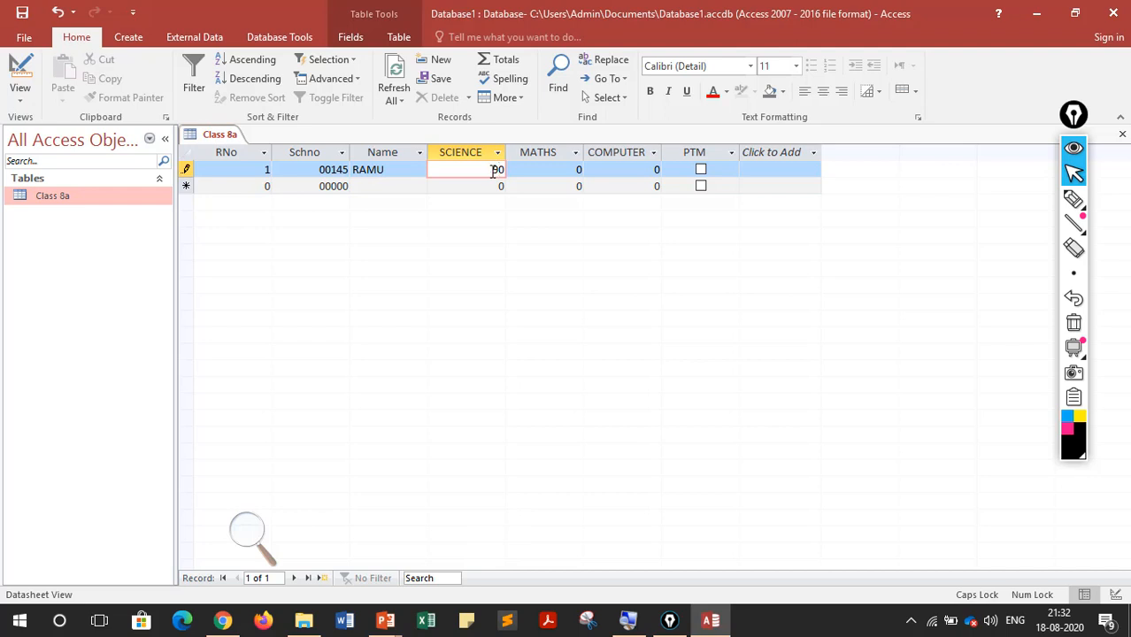
click(566, 169)
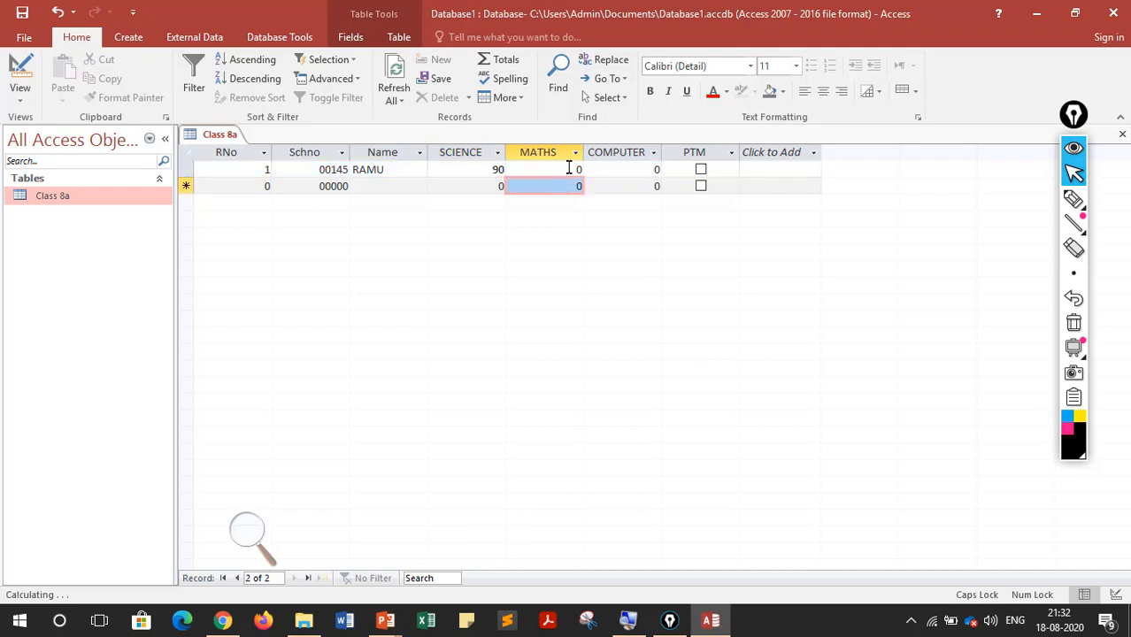
double_click(575, 169)
text(67)
click(659, 169)
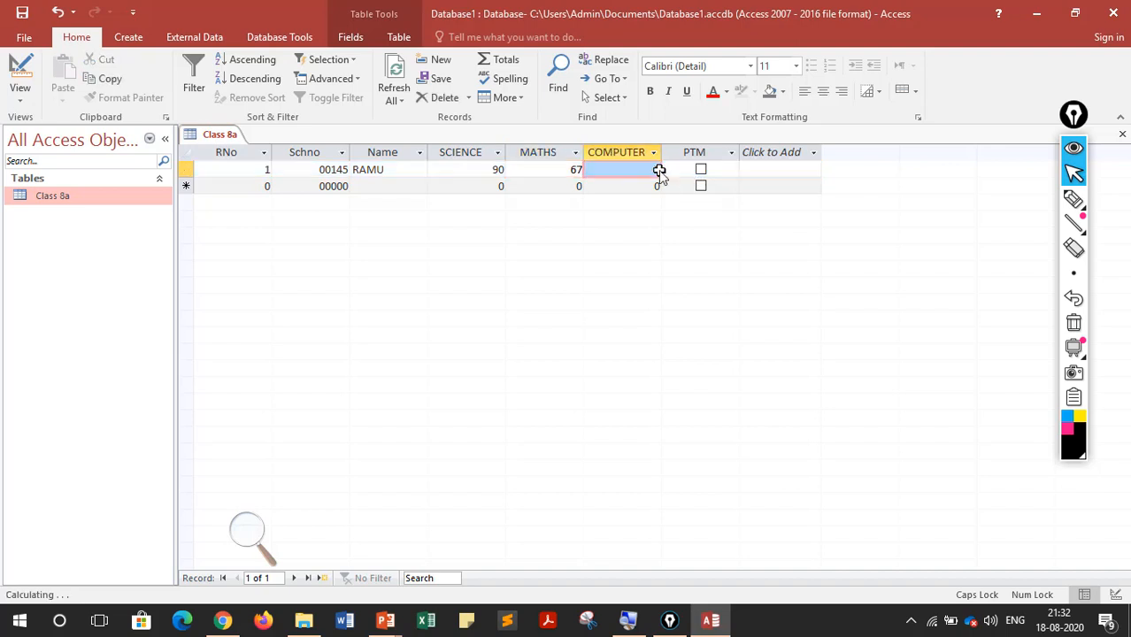
text(89)
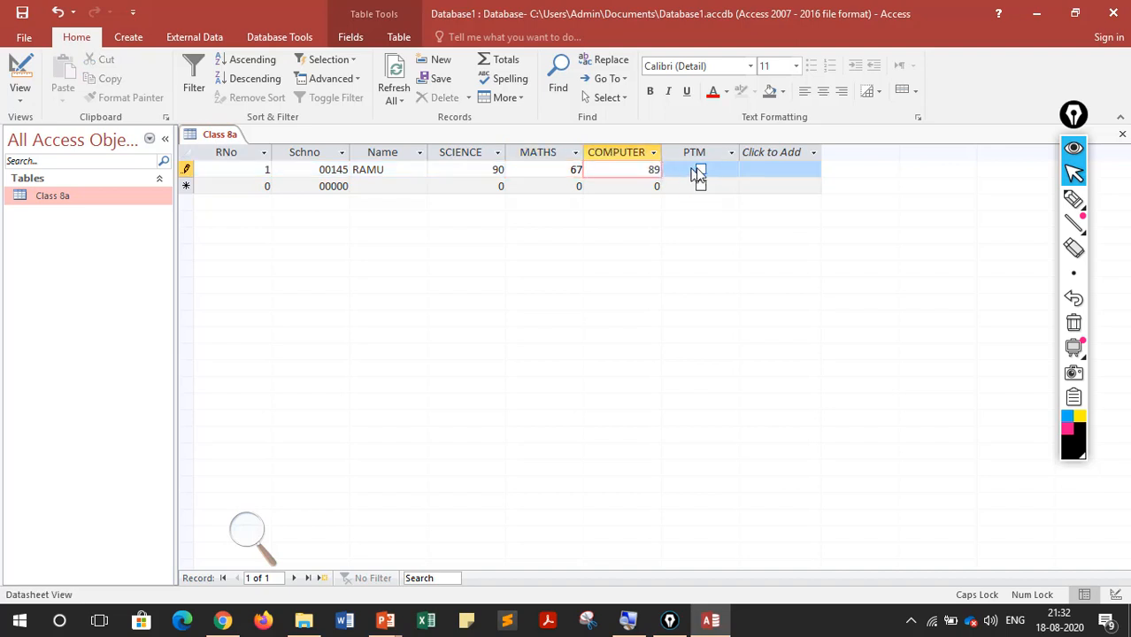
click(698, 169)
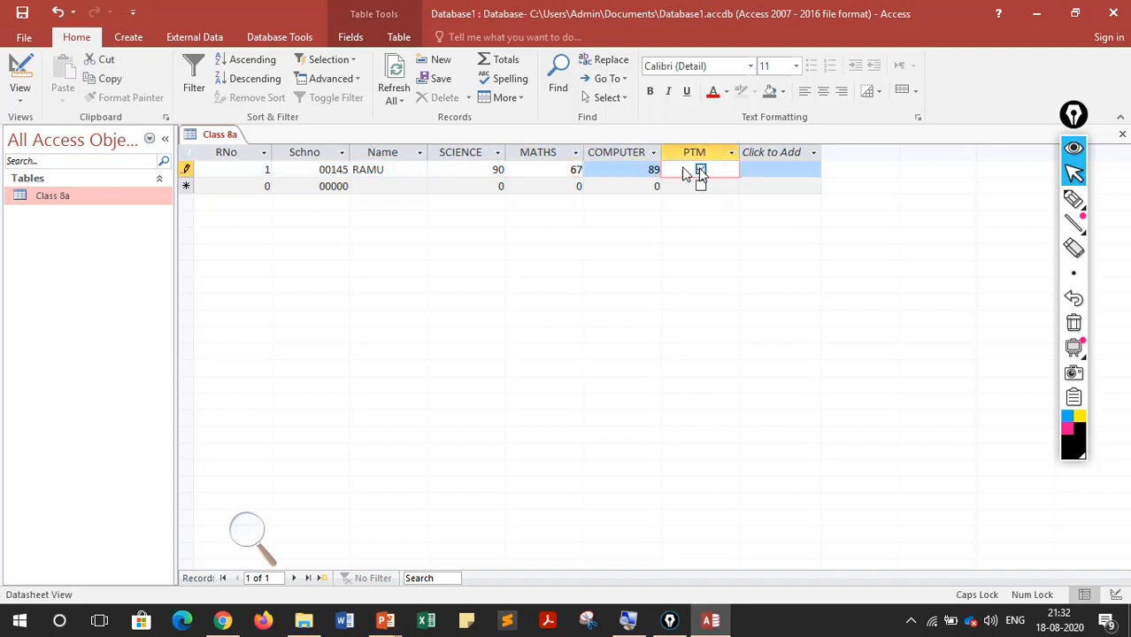
Step: Start the second record with RNo 2 and the student's school number under Schno
click(407, 188)
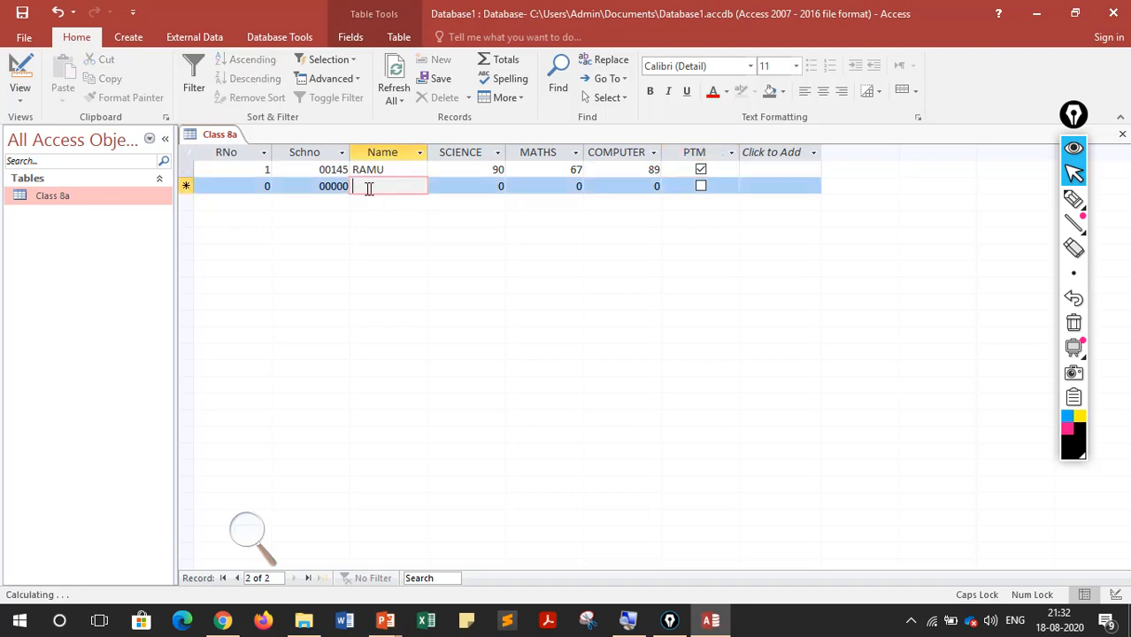
click(280, 190)
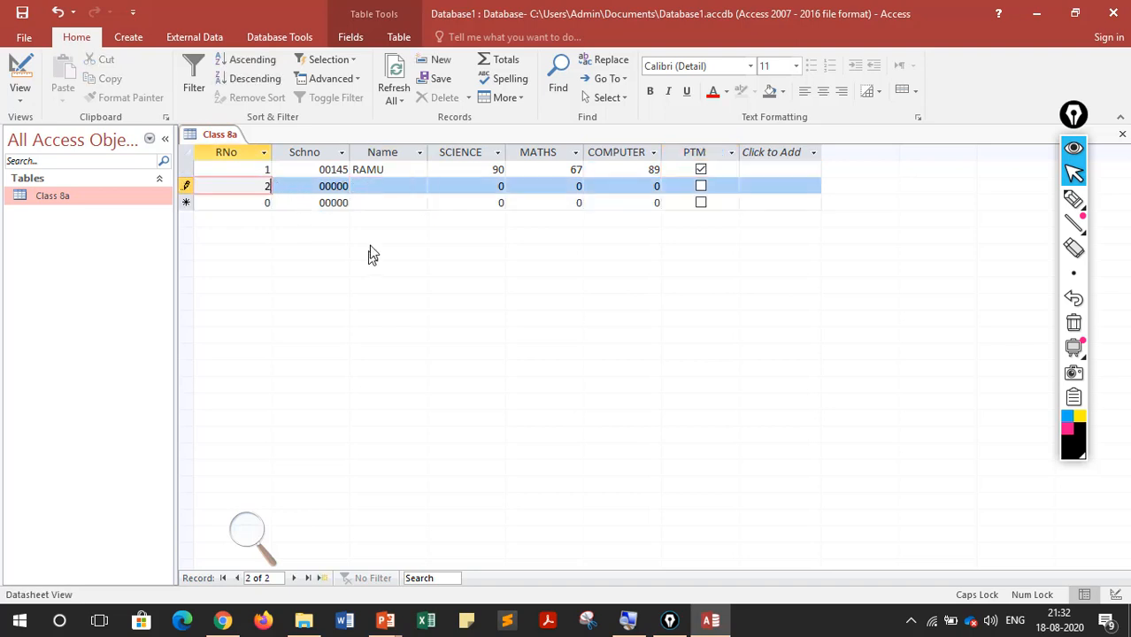
key(Tab)
text(565656)
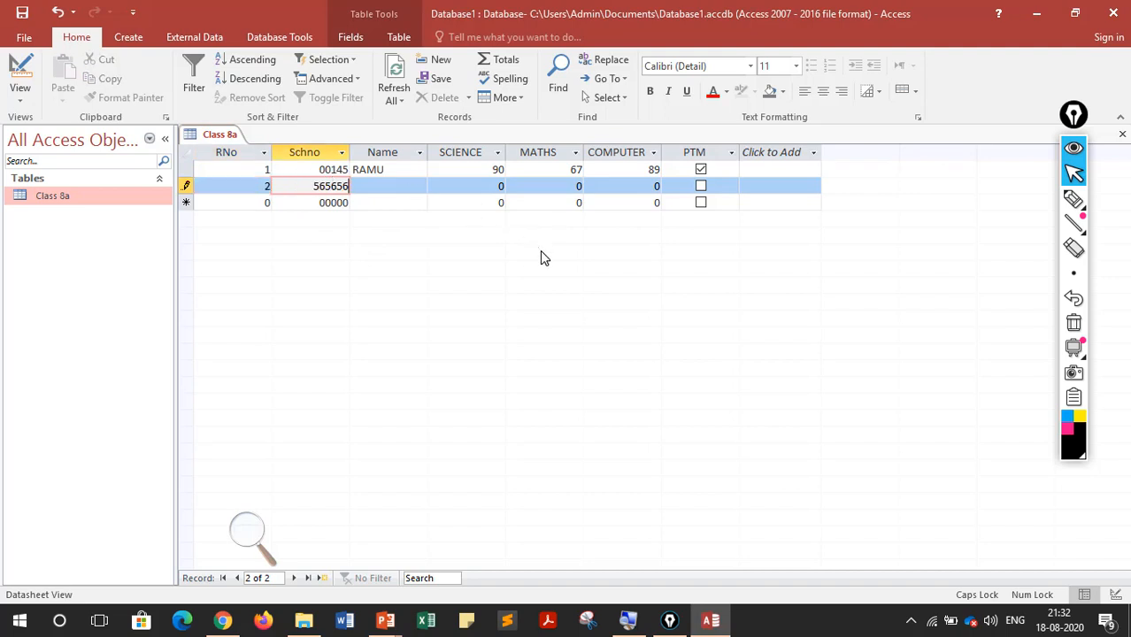
click(1073, 199)
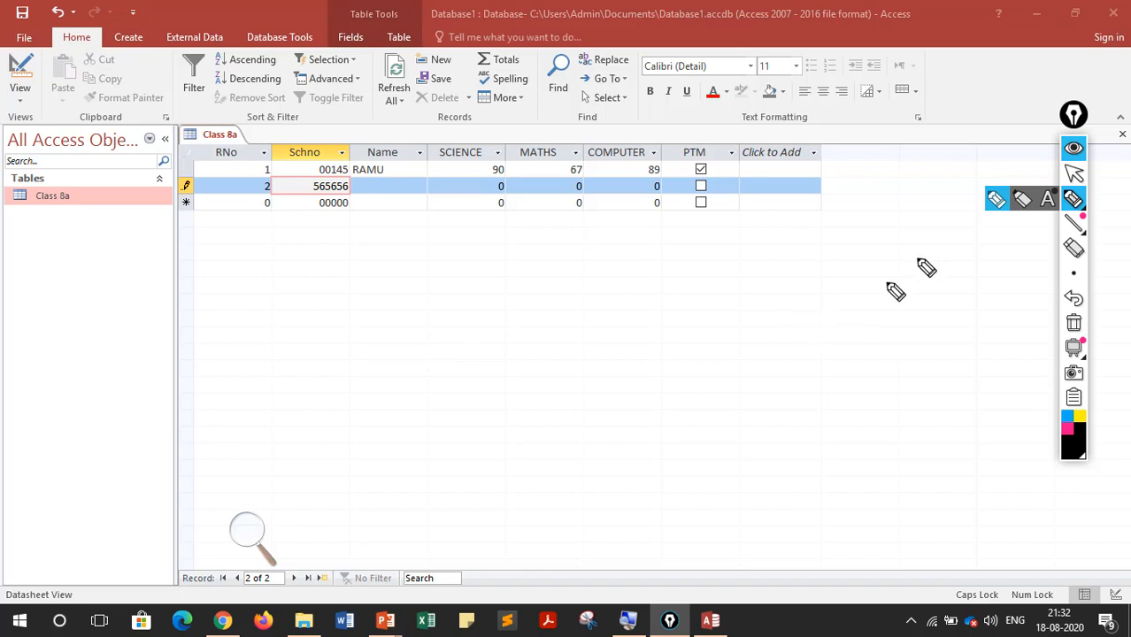
click(1073, 174)
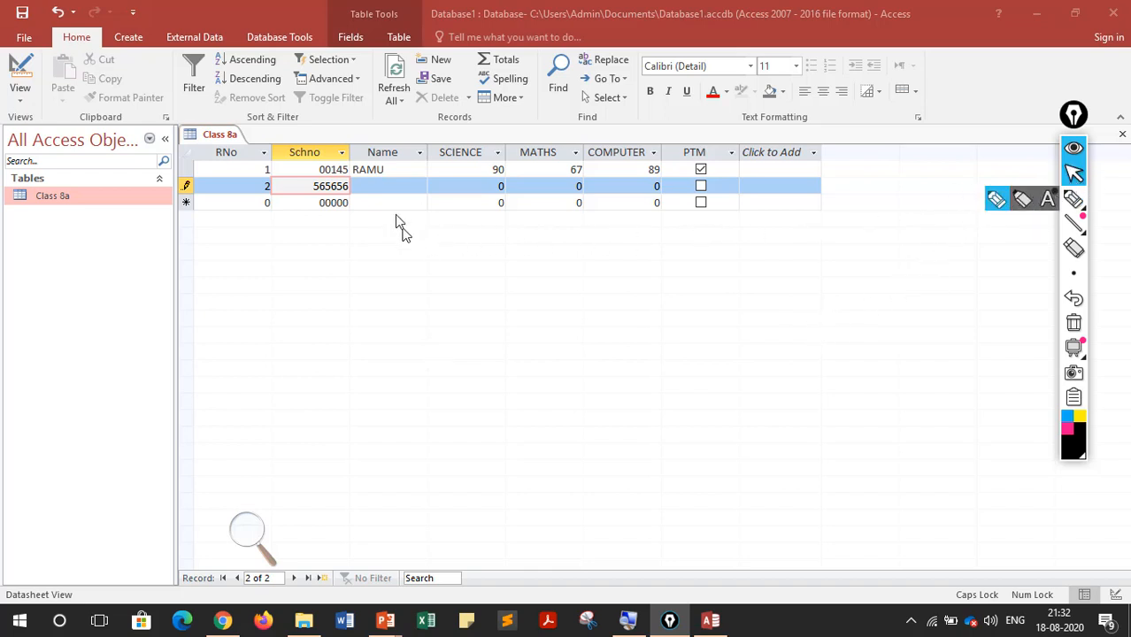
Step: Enter the second student's name in capitals and put 8O, with the letter O, under SCIENCE
click(385, 186)
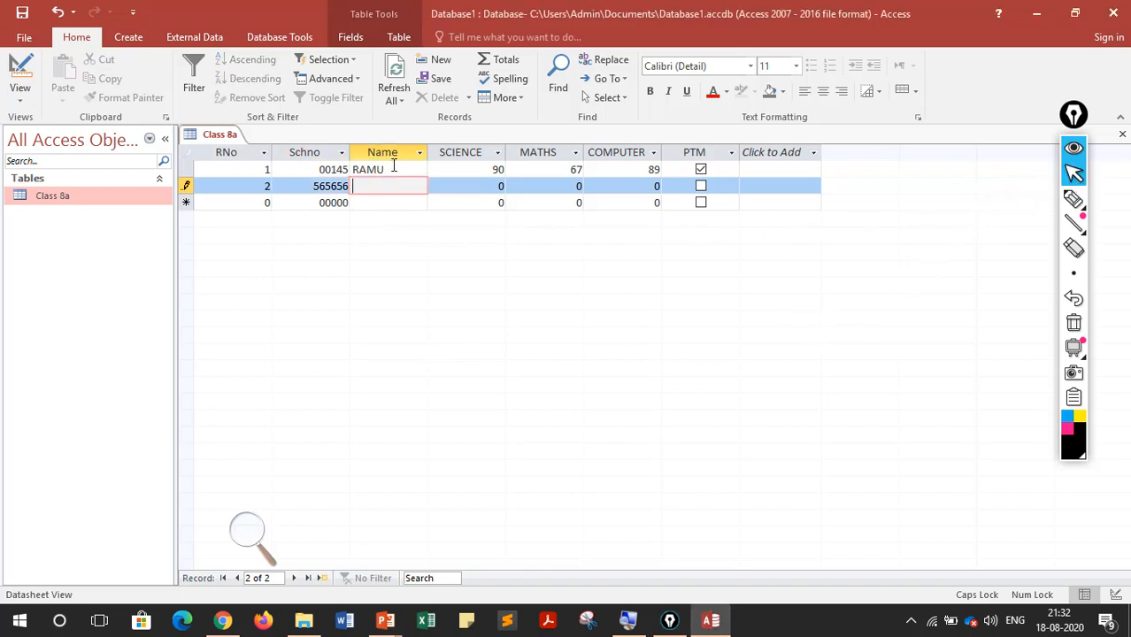
click(394, 169)
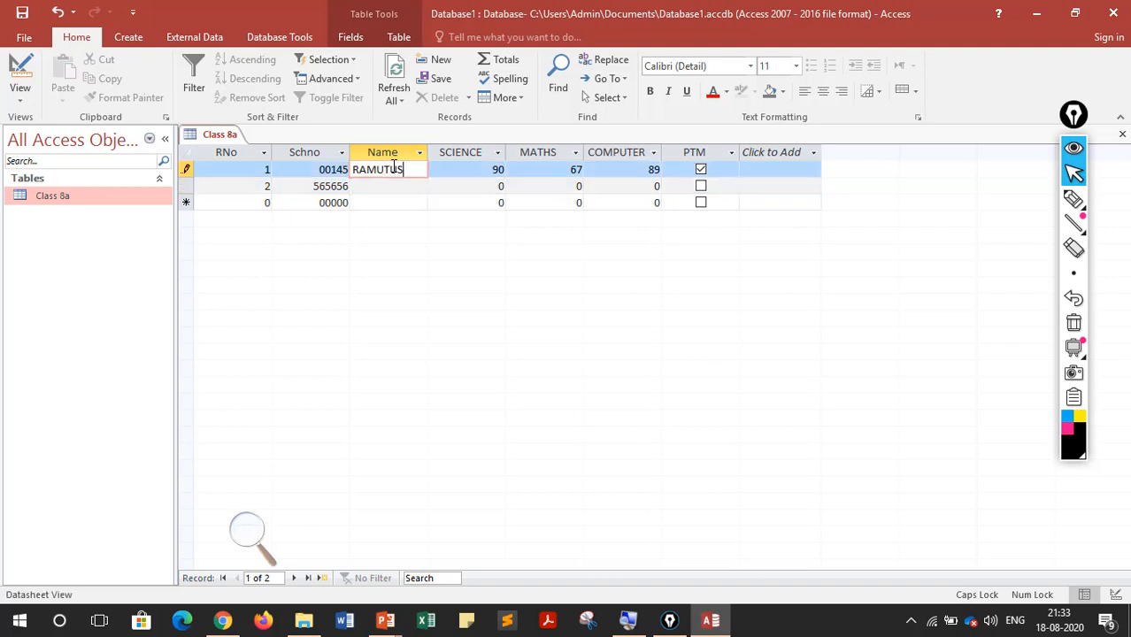
text(R)
click(400, 188)
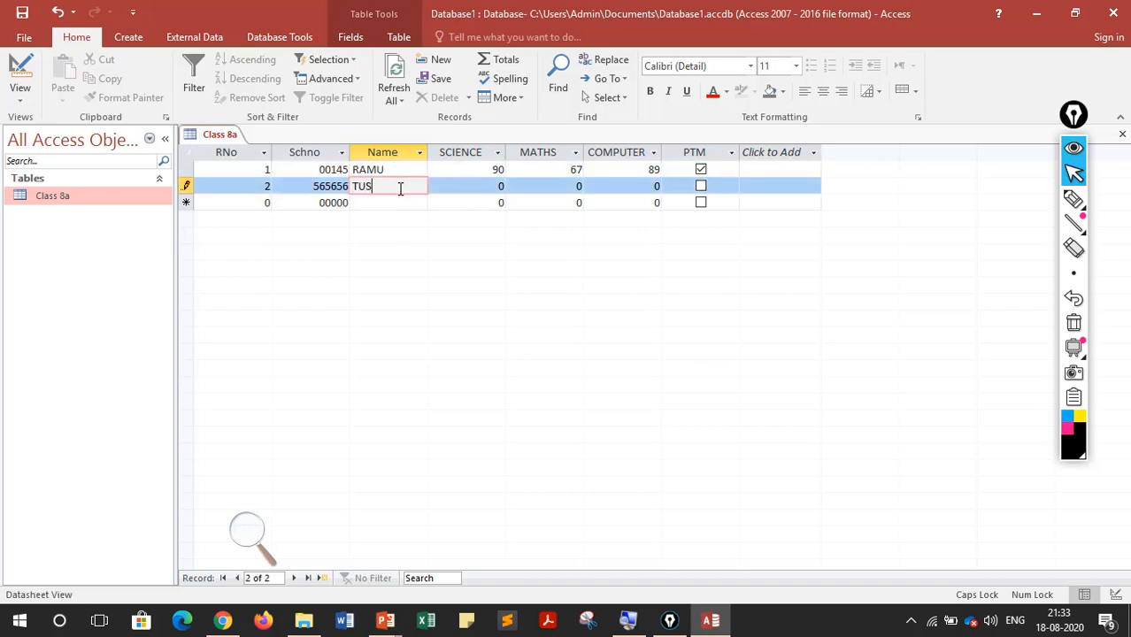
click(483, 184)
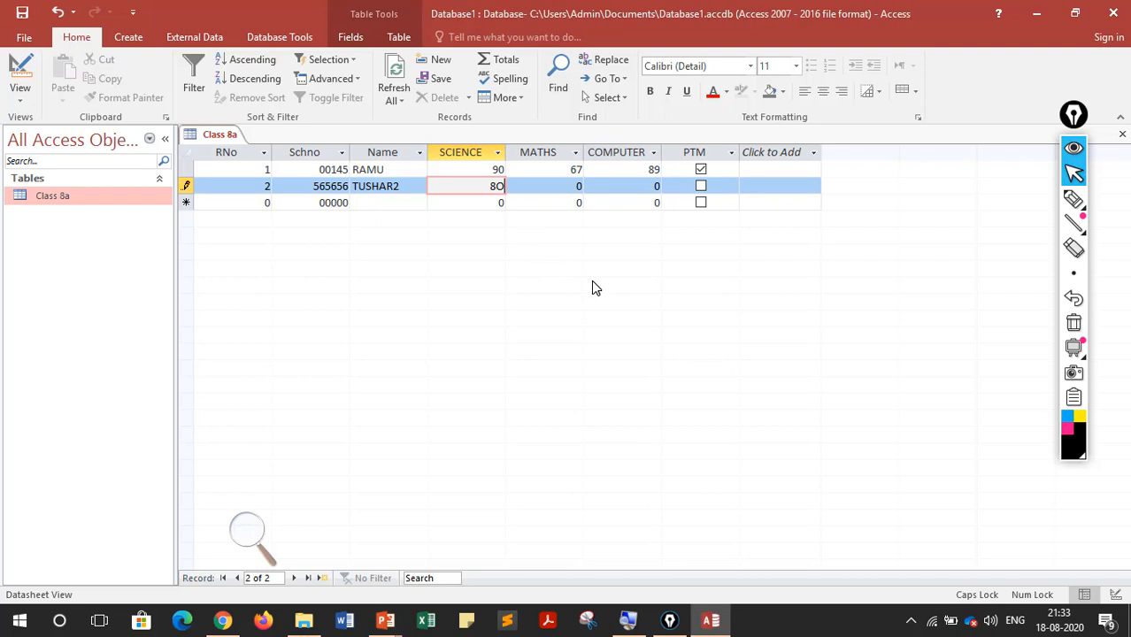
Step: Circle the second record's SCIENCE entry with the pen and magnify the screen to 200%
click(1073, 199)
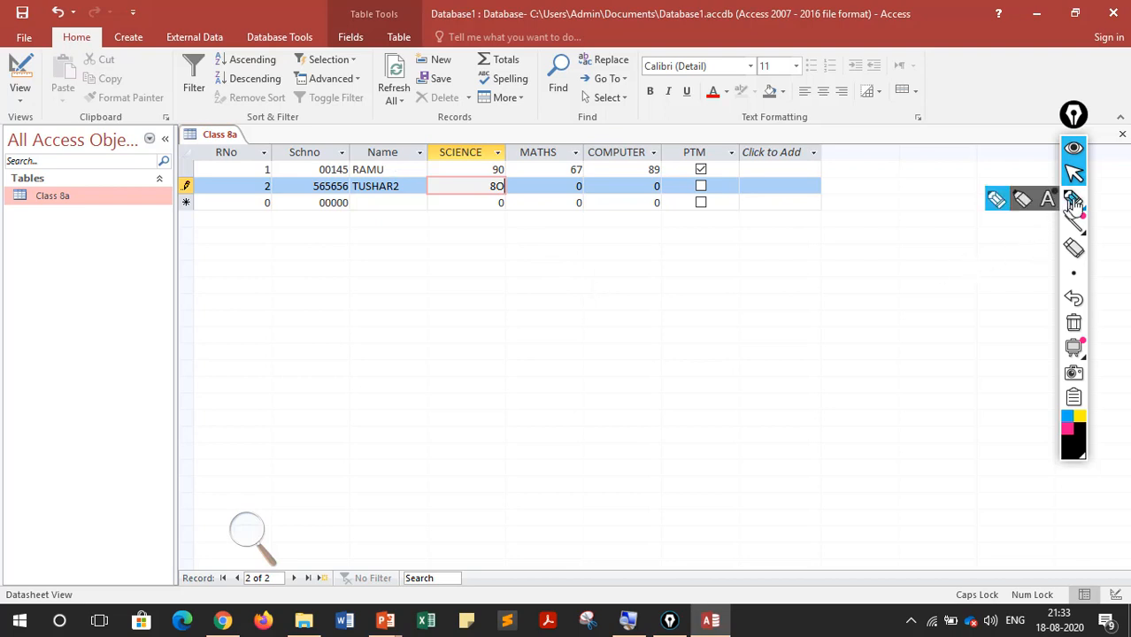
mouse_move(478, 161)
mouse_down()
mouse_move(539, 212)
mouse_move(500, 157)
mouse_up()
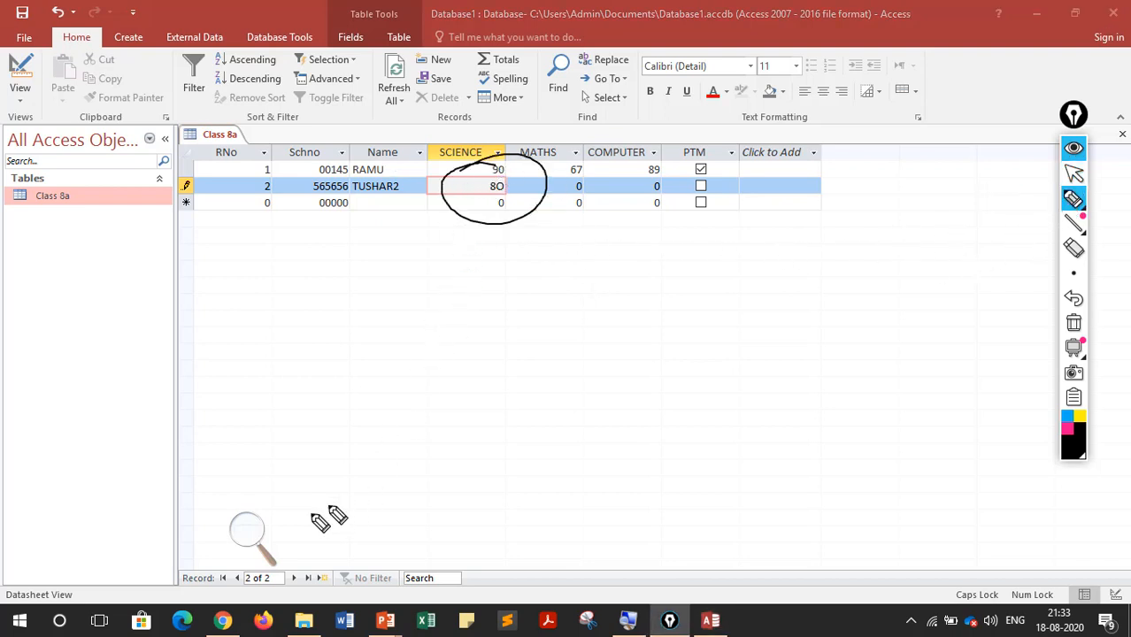
click(252, 530)
click(268, 539)
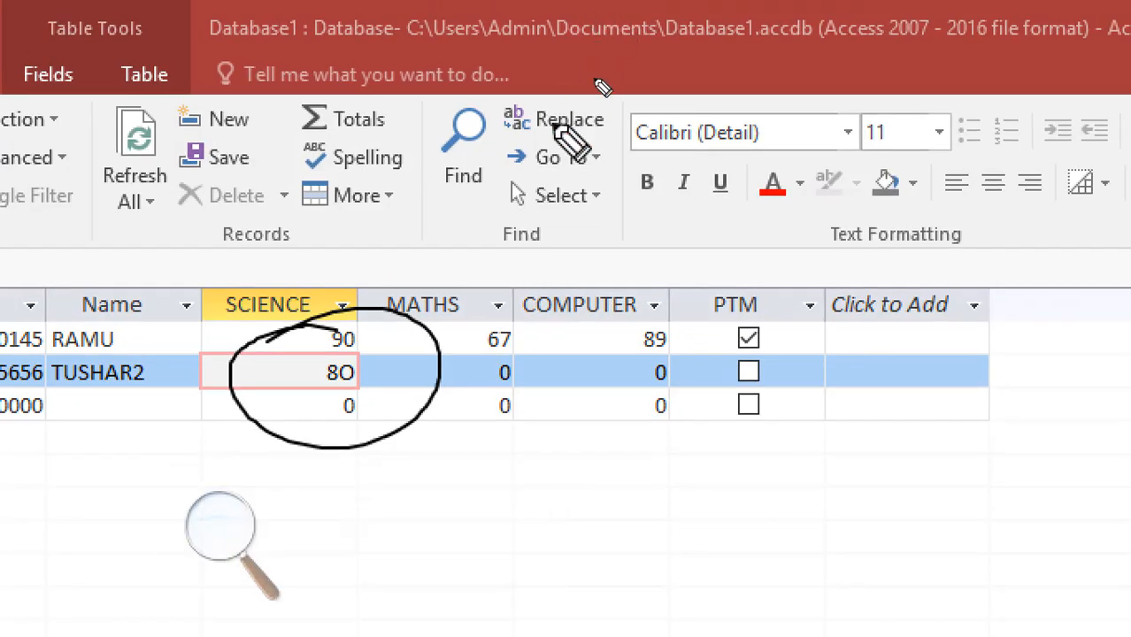
Step: Annotate the SCIENCE entry with a pen arrow, a zero pointing to a letter O, and the circled note "alpha"
mouse_move(346, 397)
mouse_down()
mouse_move(409, 469)
mouse_move(344, 397)
mouse_move(384, 406)
mouse_up()
mouse_move(400, 498)
mouse_down()
mouse_move(414, 518)
mouse_move(398, 497)
mouse_move(484, 486)
mouse_move(482, 500)
mouse_up()
drag(500, 447, 493, 453)
mouse_move(562, 510)
mouse_down()
mouse_move(538, 488)
mouse_move(556, 490)
mouse_up()
mouse_move(592, 538)
mouse_down()
mouse_move(631, 515)
mouse_move(644, 525)
mouse_move(639, 507)
mouse_move(687, 506)
mouse_move(591, 523)
mouse_move(630, 536)
mouse_up()
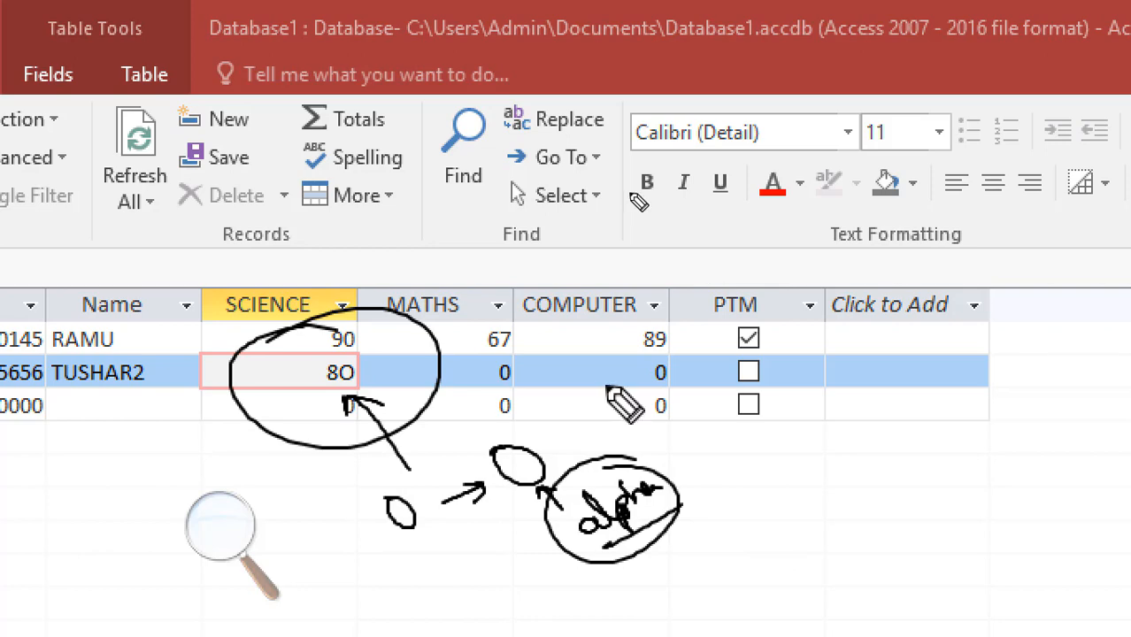
Step: Return the magnification to 100% and try to move from the 8O entry to the MATHS cell
click(235, 531)
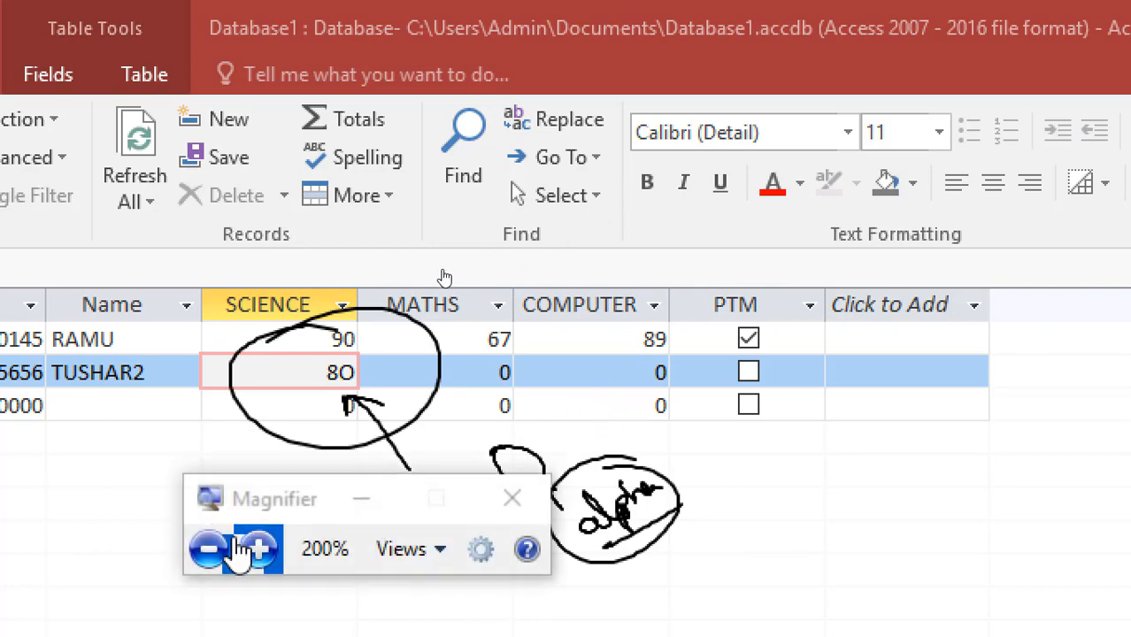
click(219, 546)
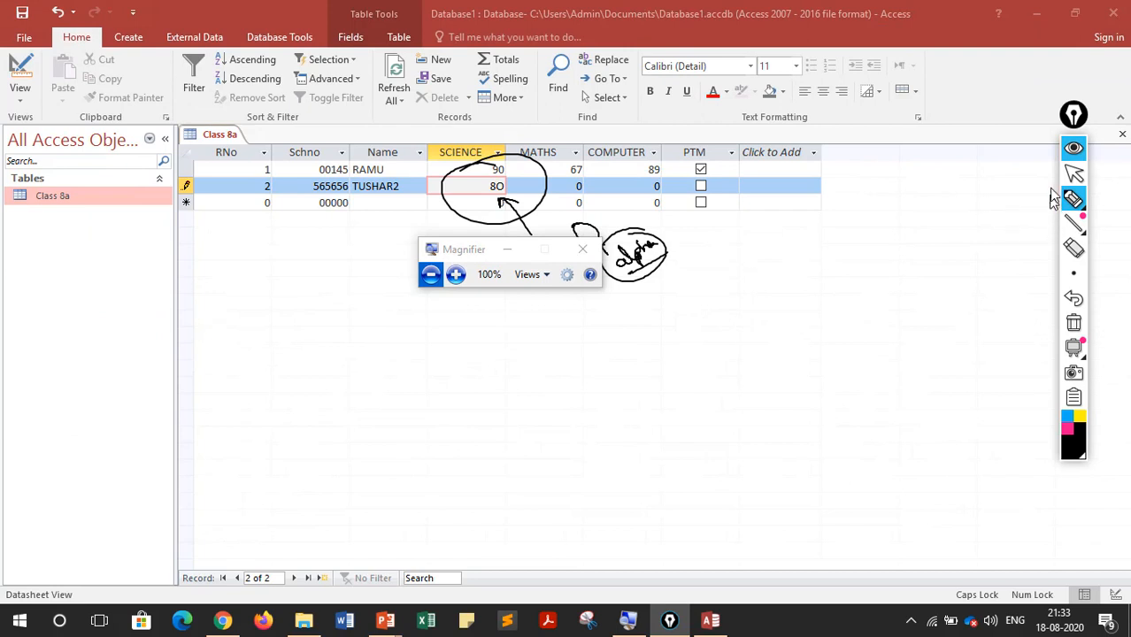
click(1074, 173)
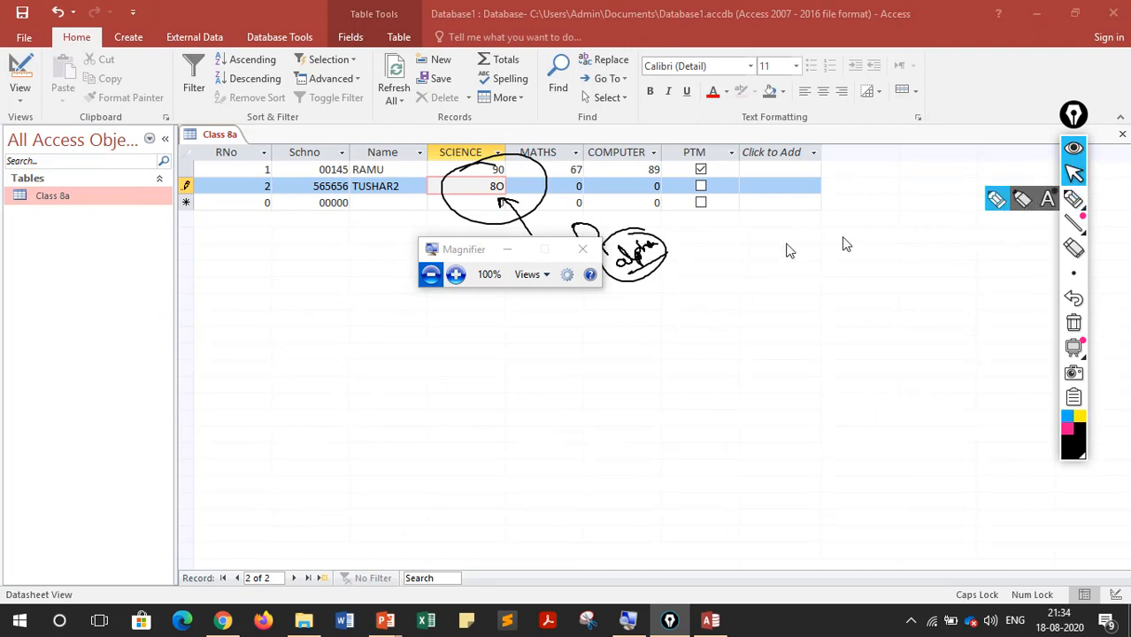
click(577, 188)
click(577, 188)
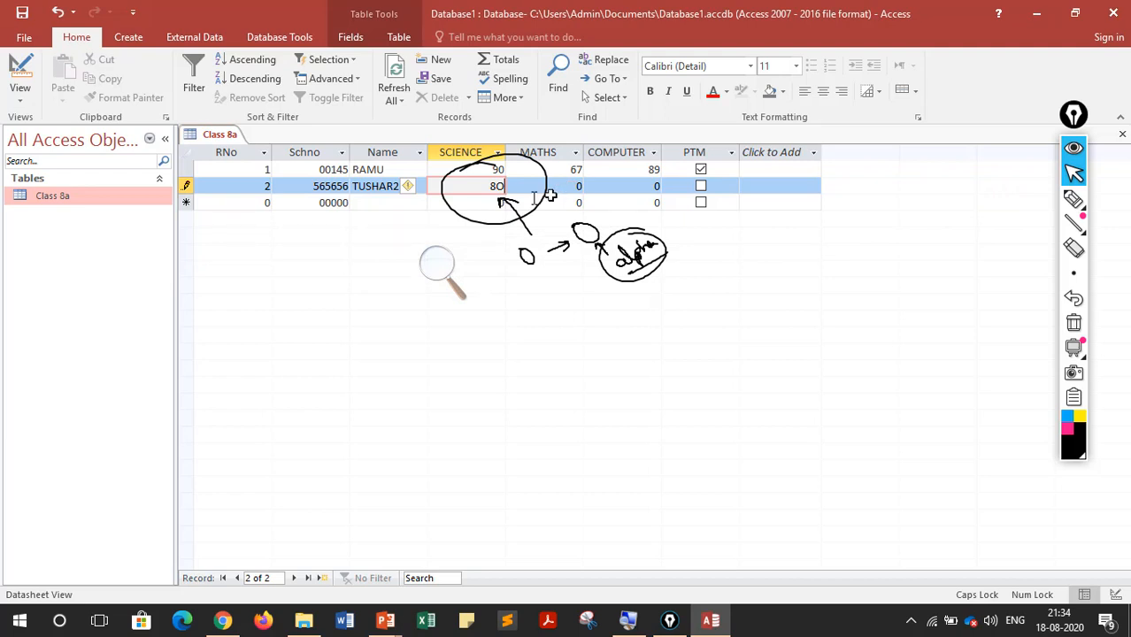
Step: Circle the warning marker beside the SCIENCE cell with the pen and label it "Error" at the end of a line
click(1074, 199)
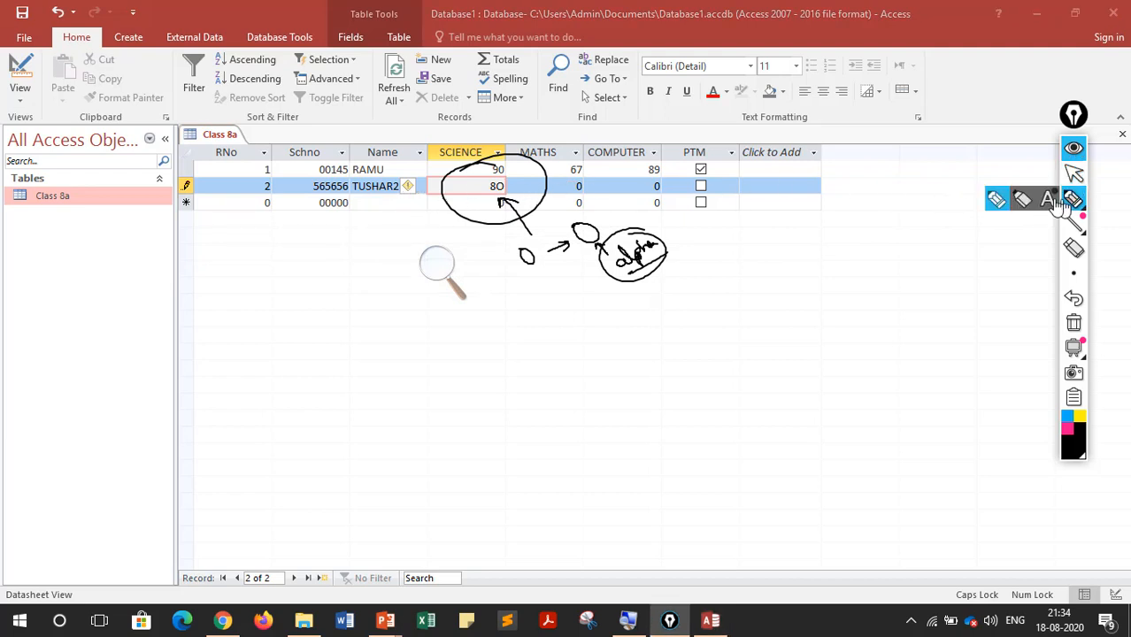
mouse_move(423, 190)
mouse_down()
mouse_move(394, 174)
mouse_move(409, 217)
mouse_move(356, 348)
mouse_up()
mouse_move(292, 400)
mouse_down()
mouse_move(285, 455)
mouse_move(366, 425)
mouse_move(348, 416)
mouse_up()
drag(358, 416, 375, 400)
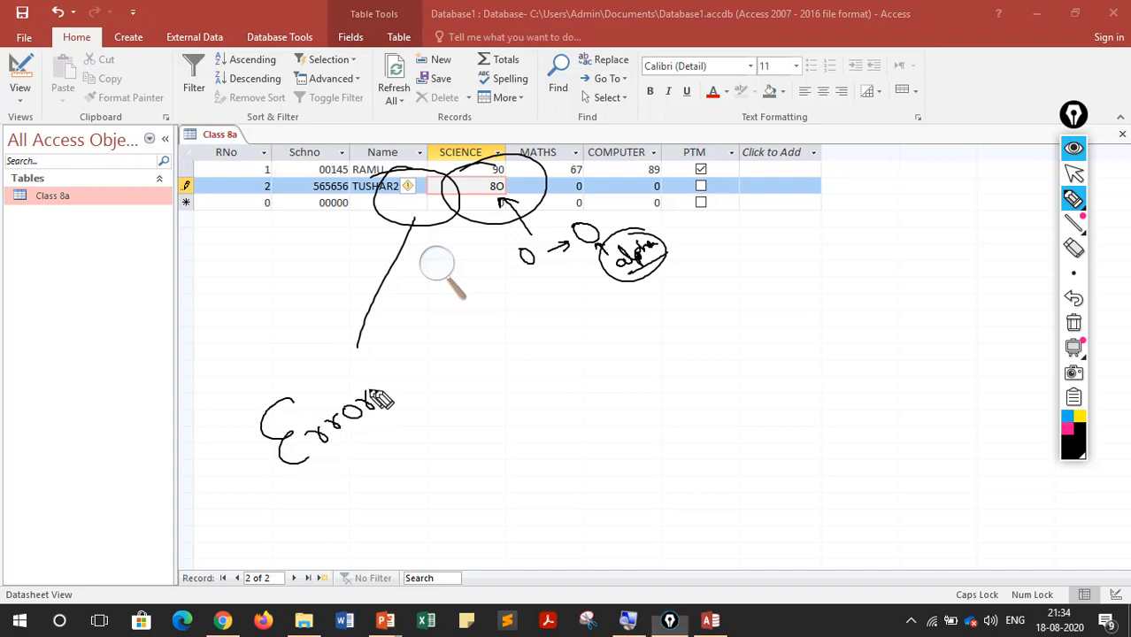
Step: Examine the error options for the SCIENCE entry at 200% magnification and again at 100%
click(437, 265)
click(457, 276)
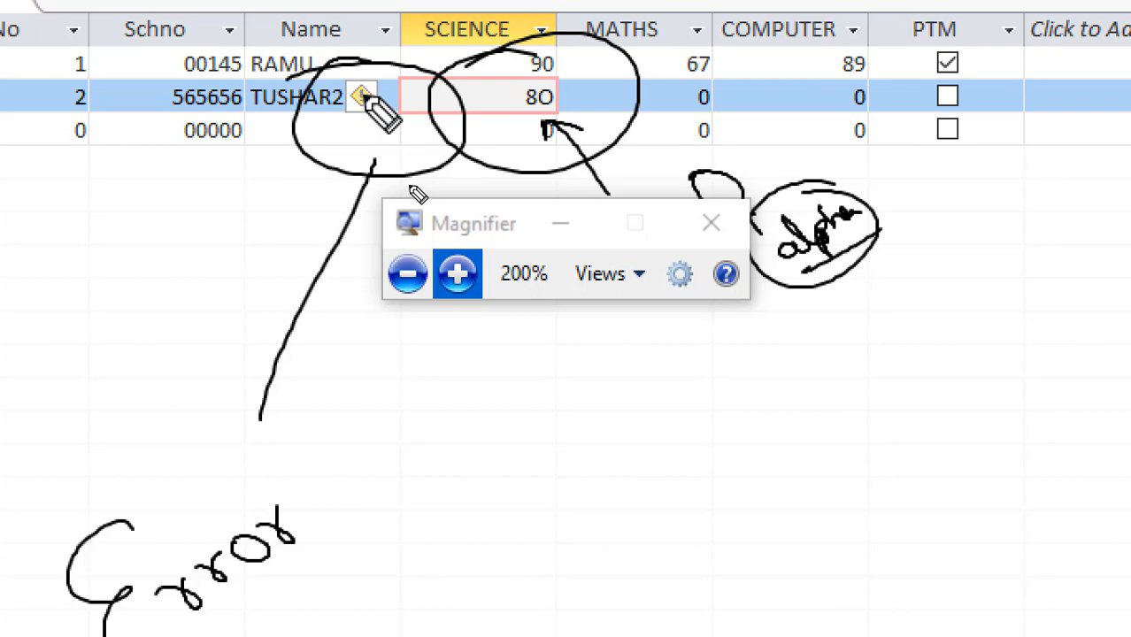
click(1016, 139)
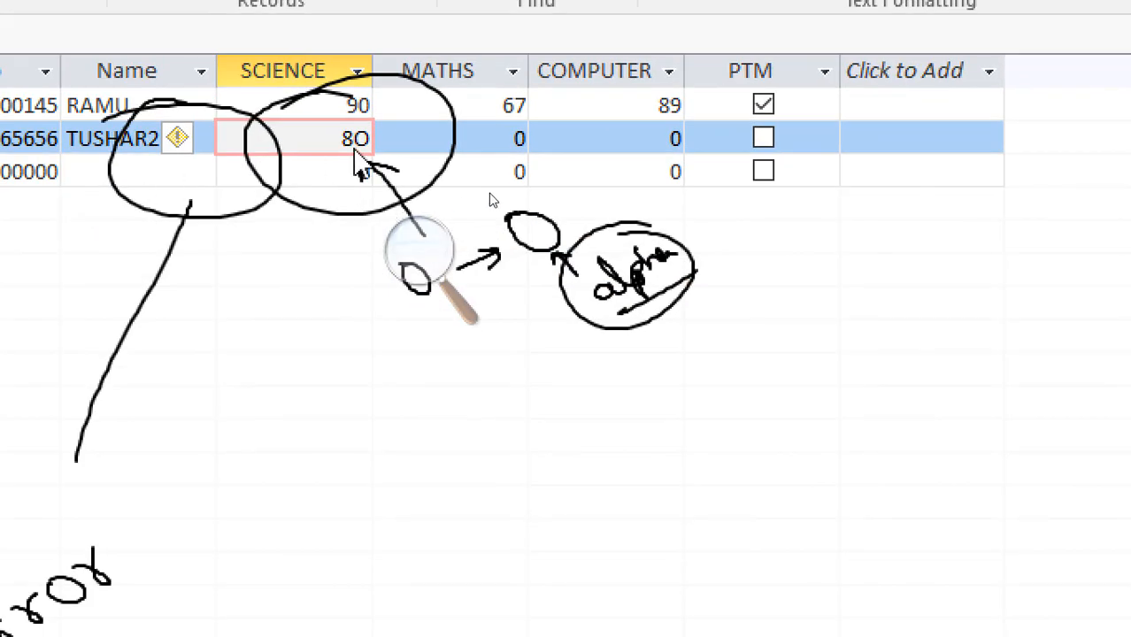
click(184, 145)
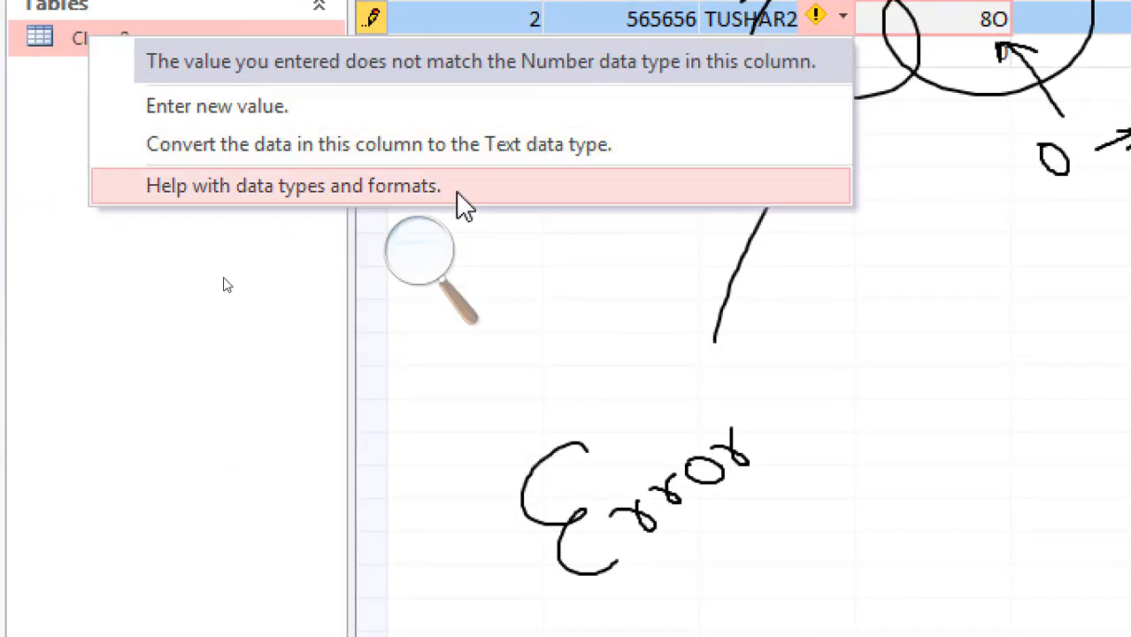
click(424, 257)
click(409, 276)
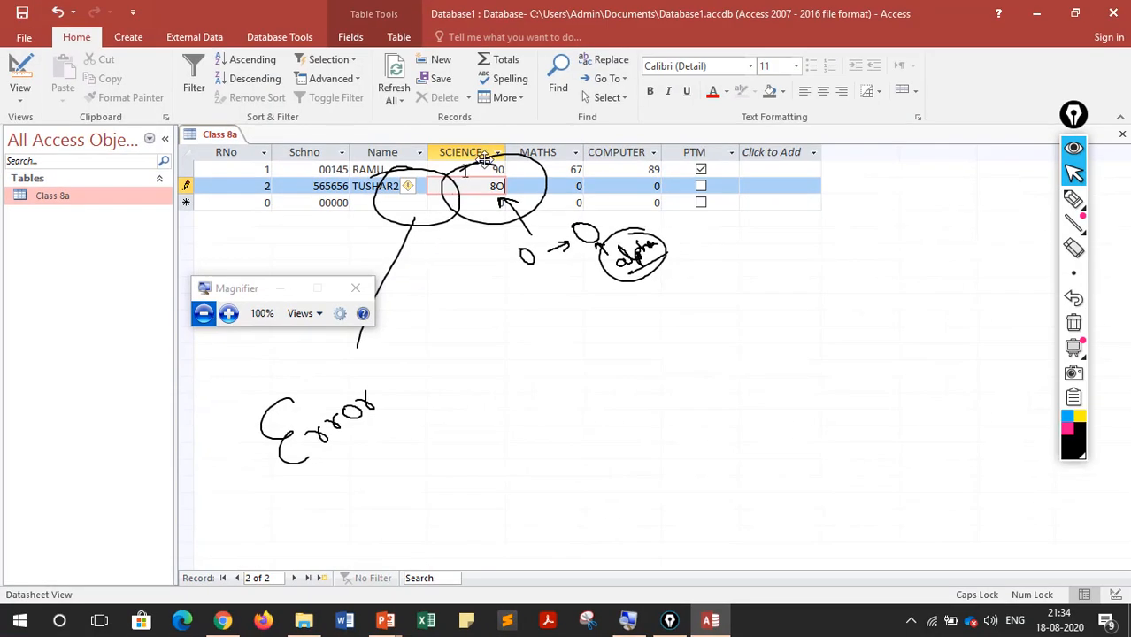
click(414, 190)
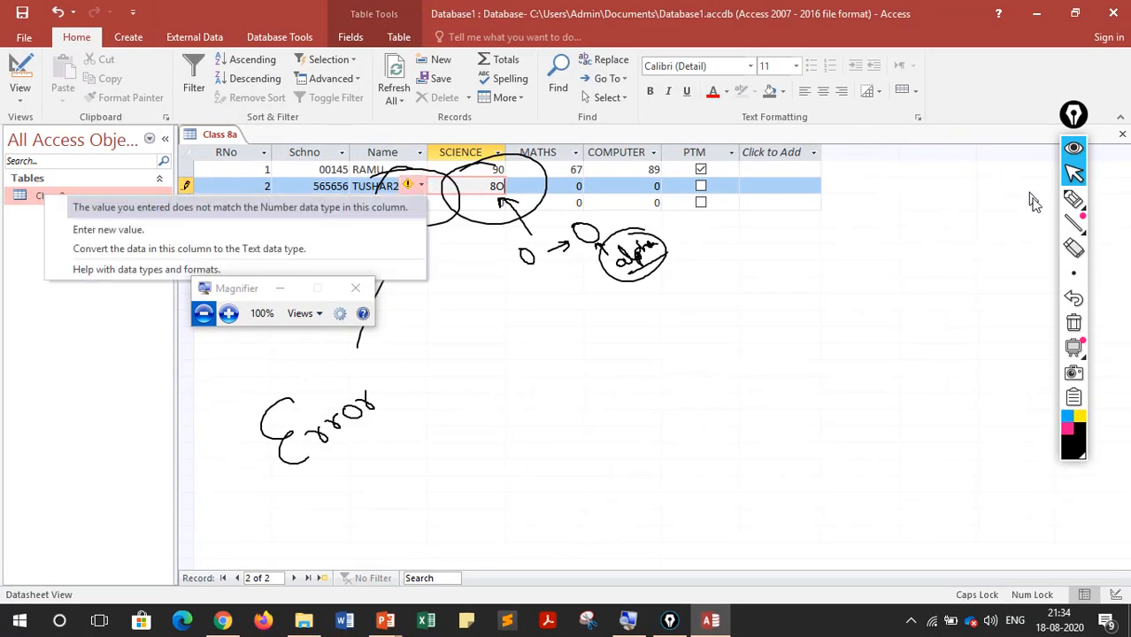
Step: Clear all the pen annotations and correct the second record's SCIENCE mark to 80
click(1073, 323)
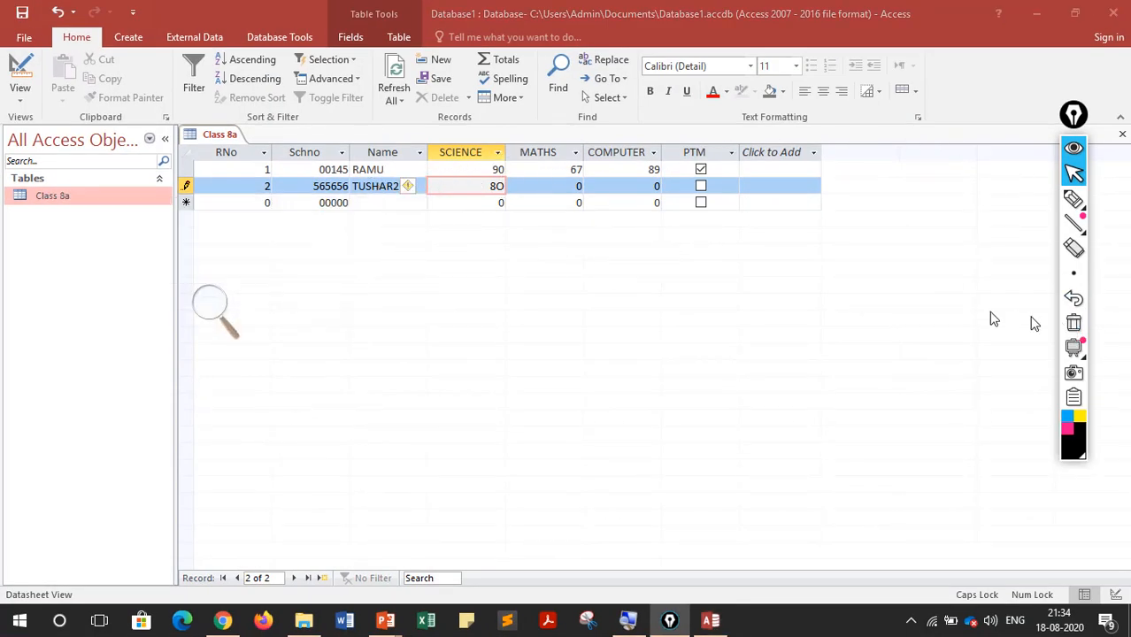
click(409, 187)
click(487, 188)
drag(489, 188, 521, 188)
text(76)
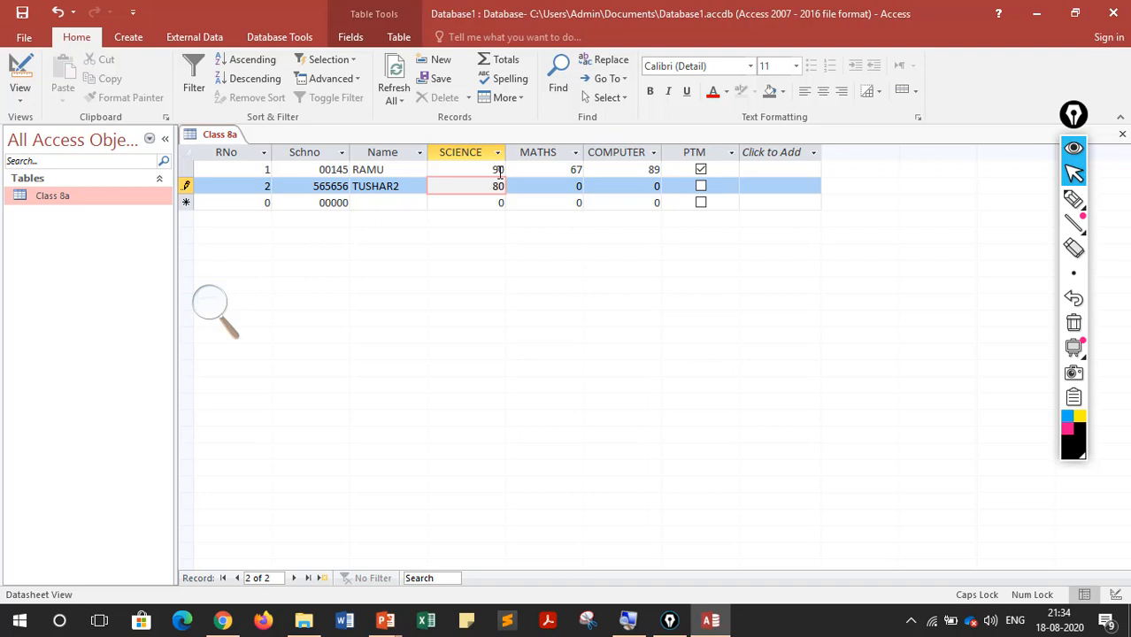
Step: Enter the second record's remaining marks as MATHS 89 and COMPUTER 78
click(556, 185)
text(89)
key(Tab)
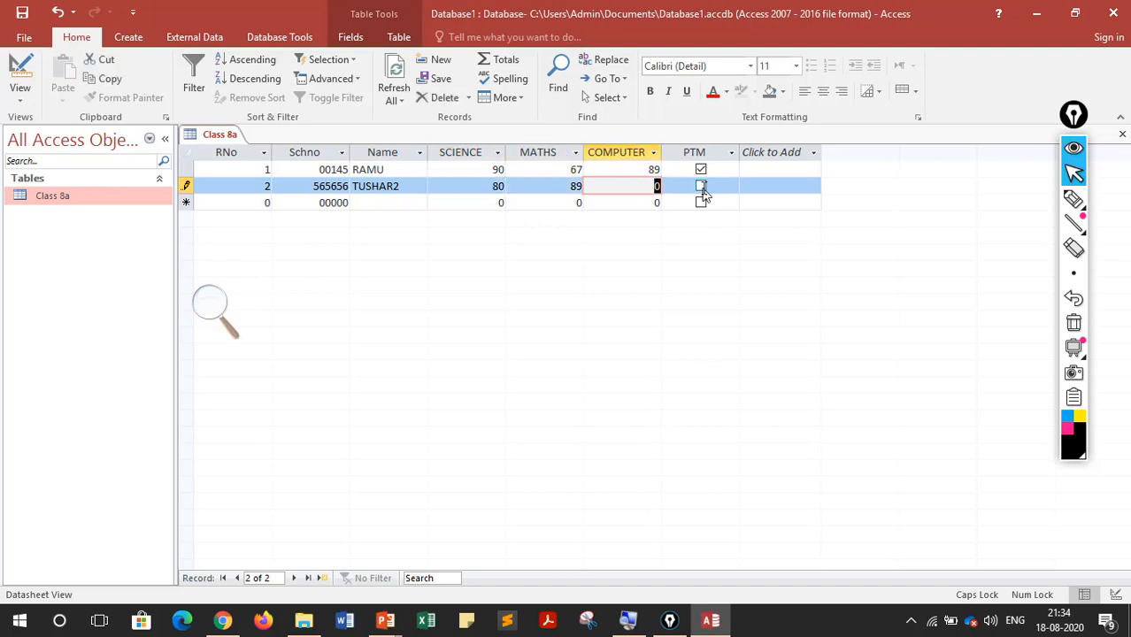
text(78)
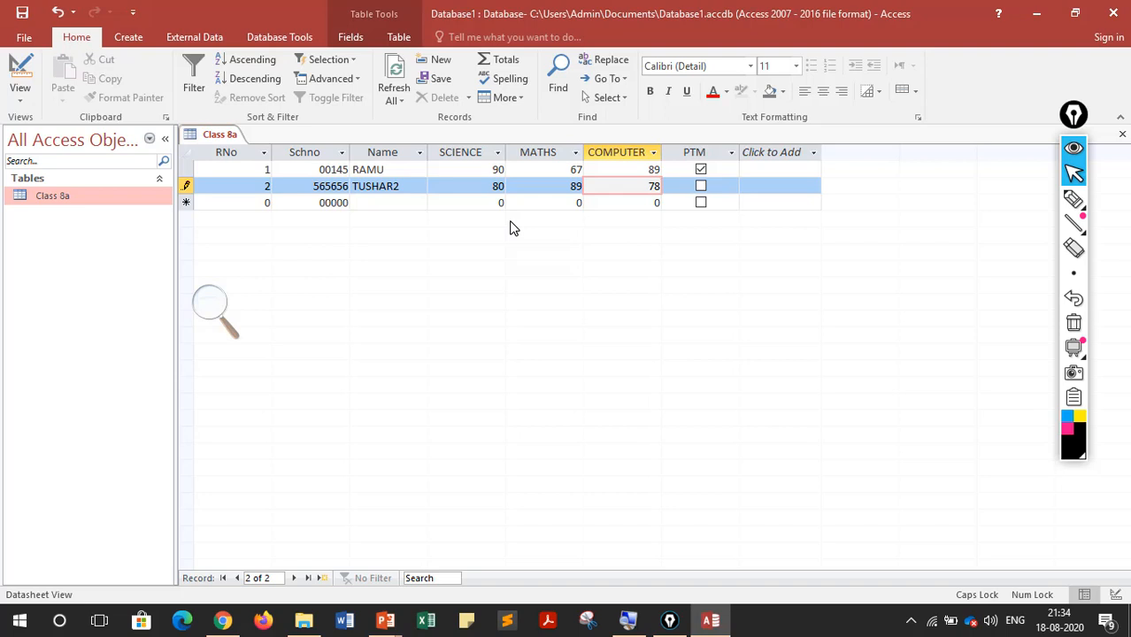
Step: Try to add a third record with the duplicate RNo 2, a school number under Schno and a short name in capitals
click(267, 198)
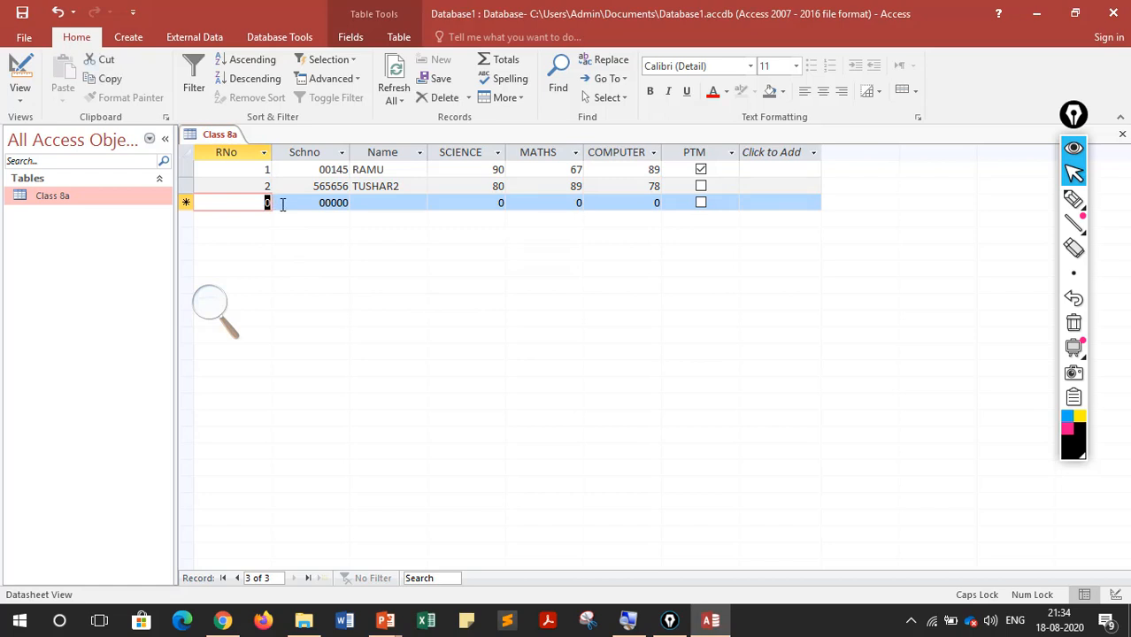
text(2)
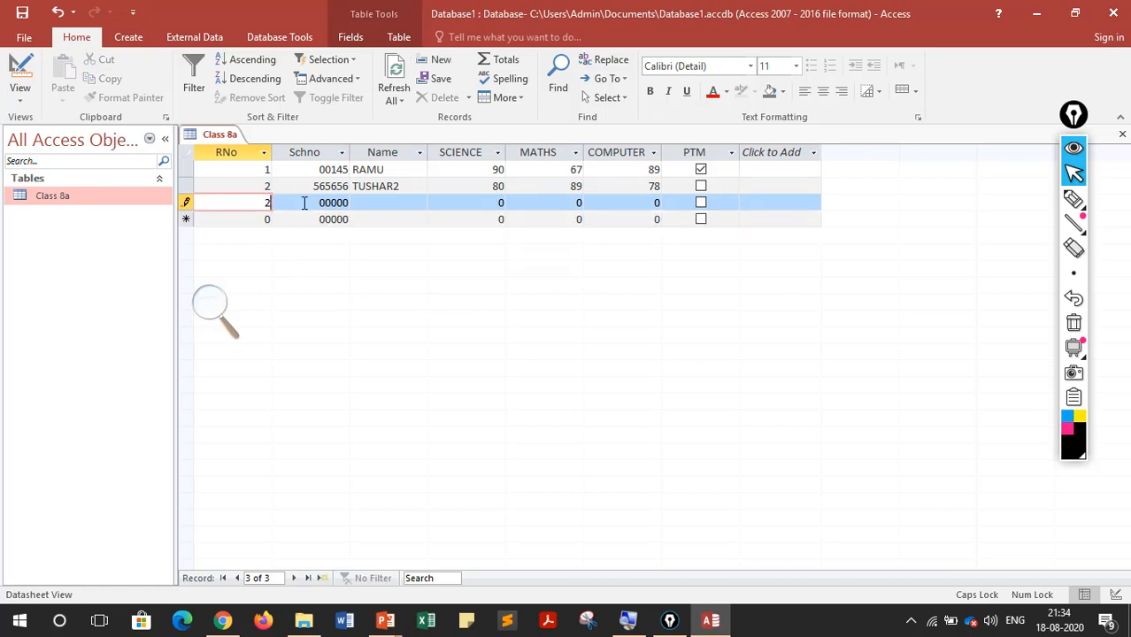
click(304, 203)
drag(306, 202, 368, 213)
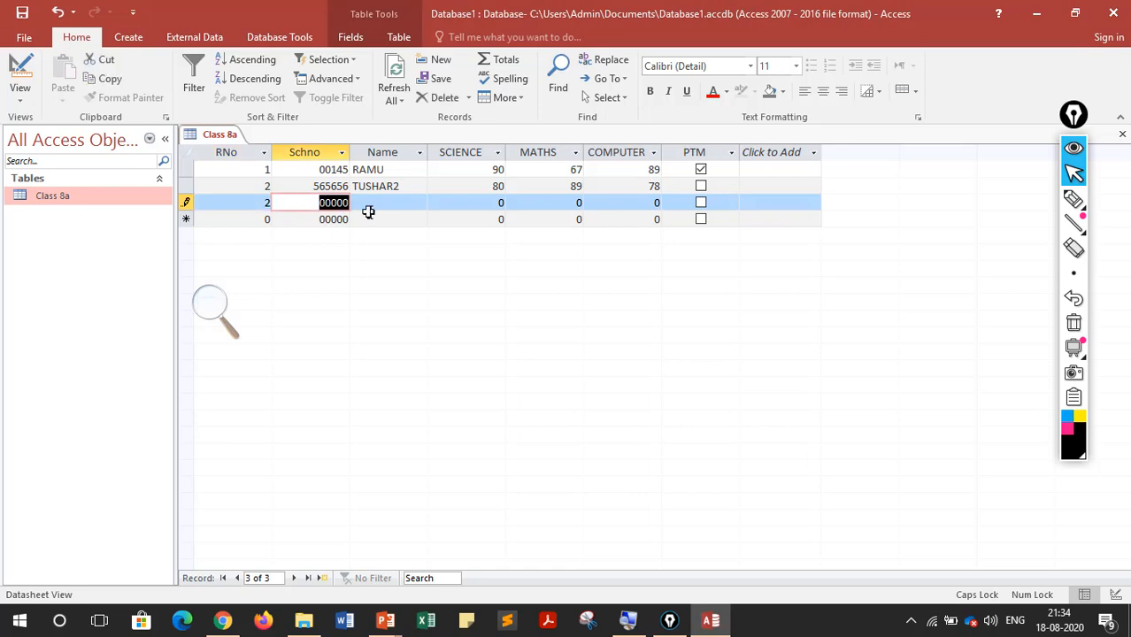
text(676)
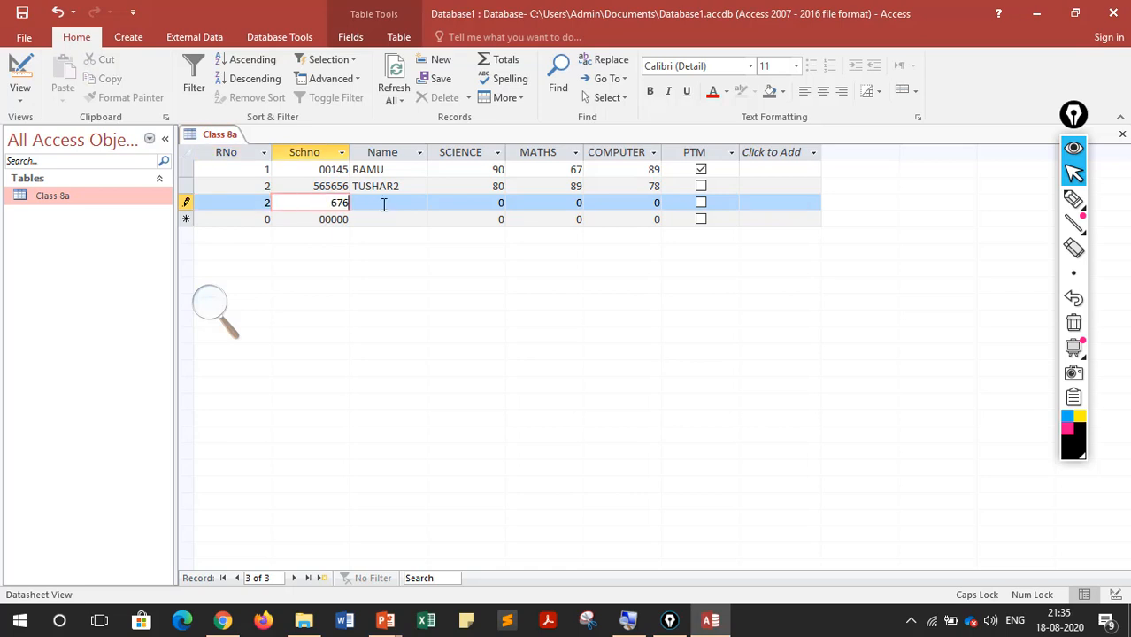
click(383, 202)
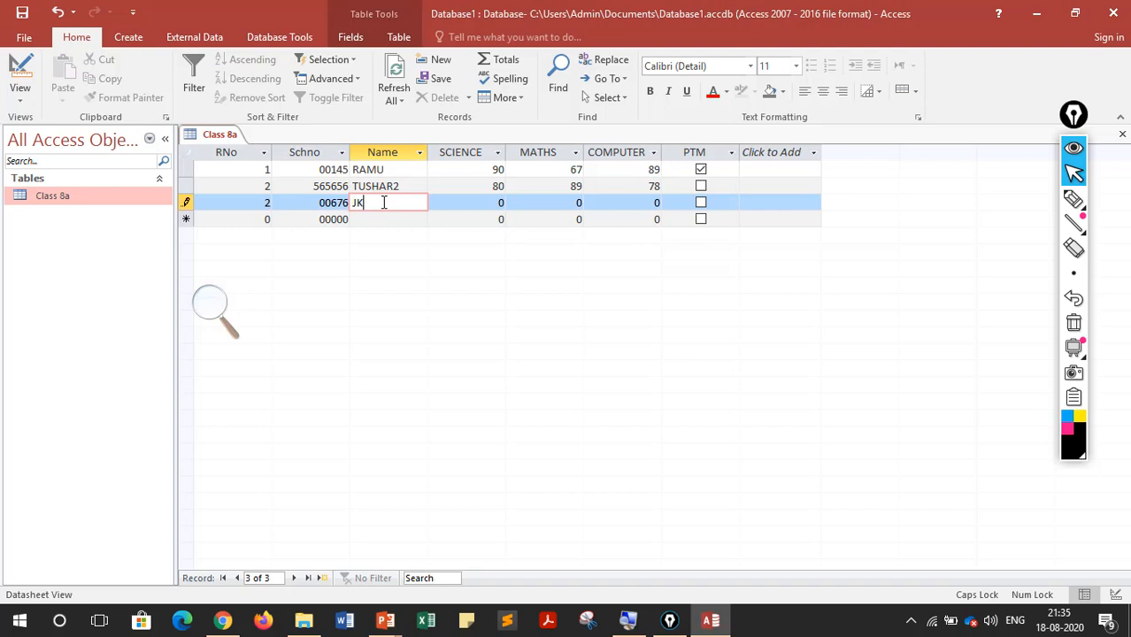
click(456, 194)
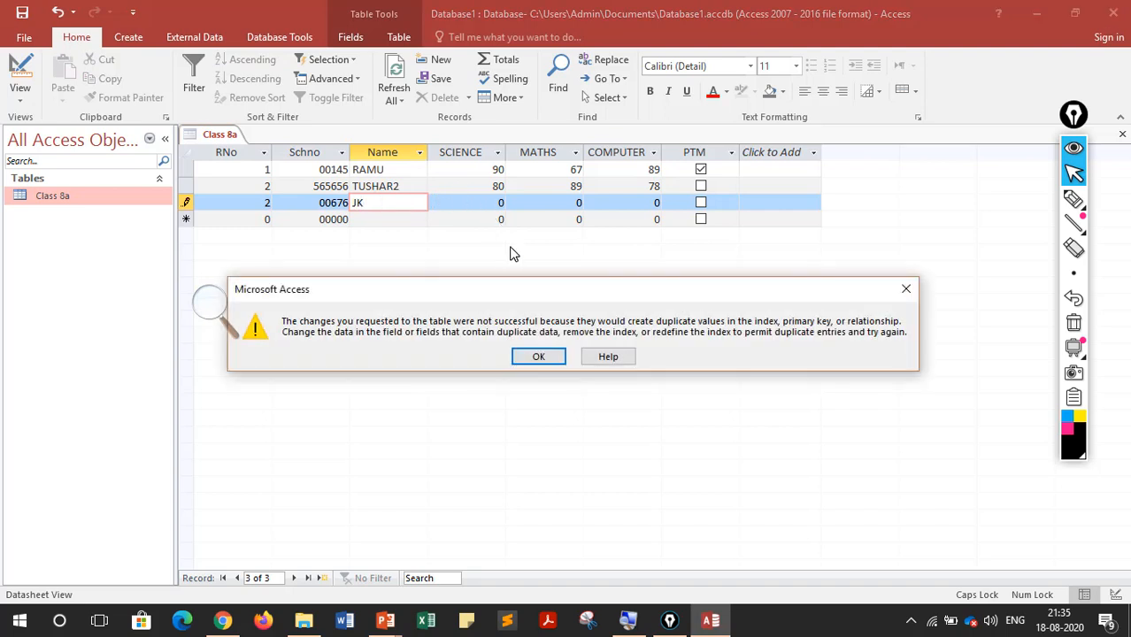
Step: Magnify the duplicate-values error to 200% and mark "table were not successful" and "duplicate values" with the pen
click(1073, 198)
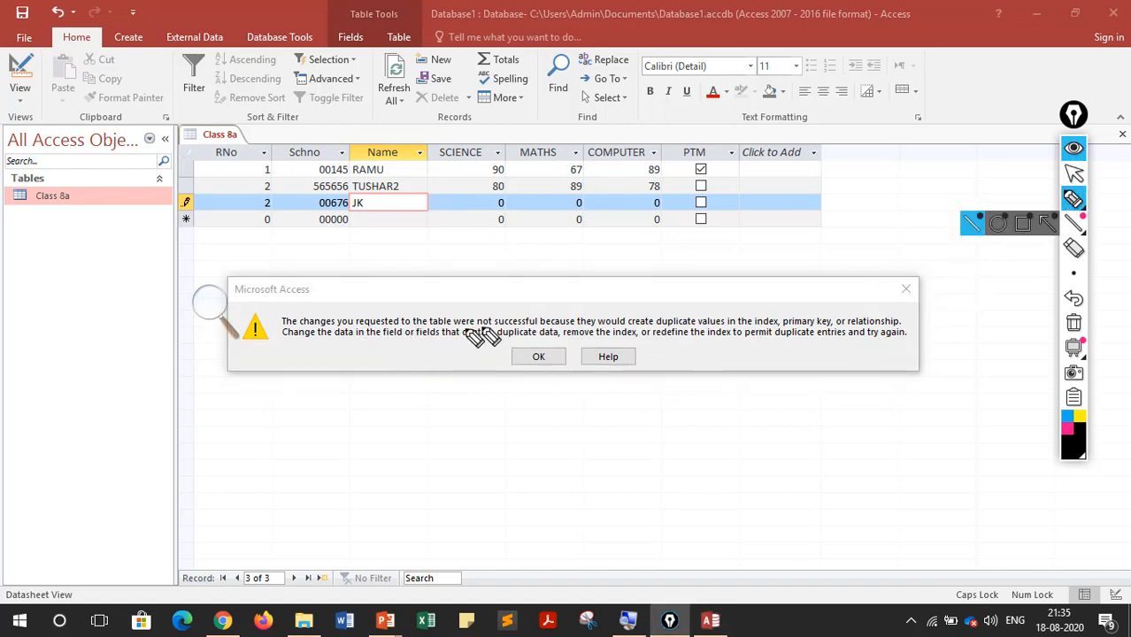
click(231, 306)
click(228, 313)
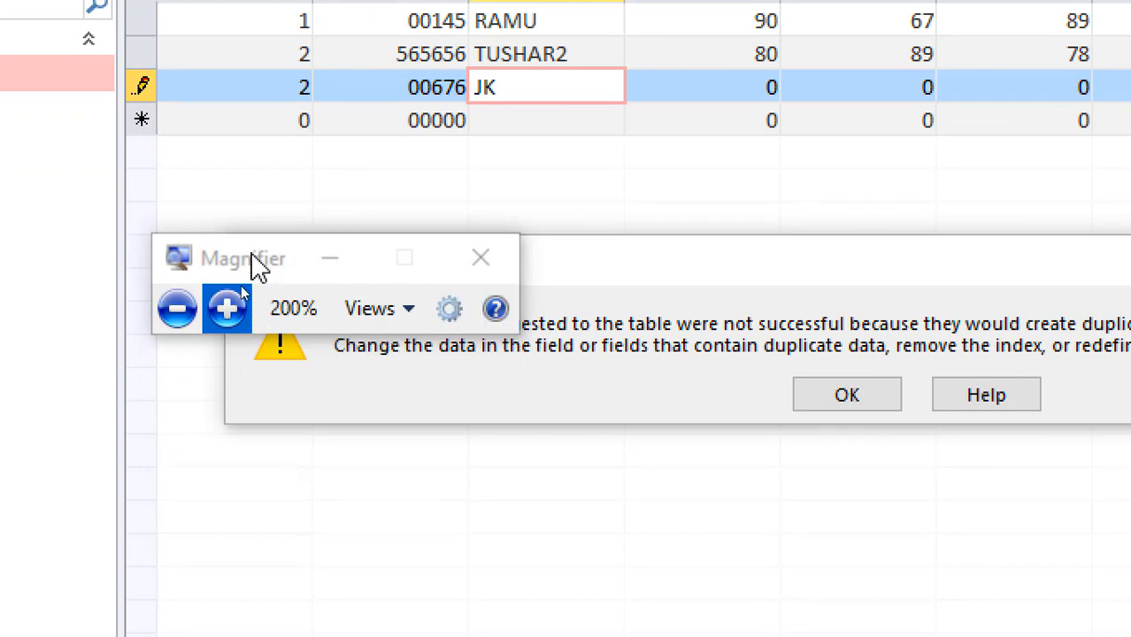
drag(285, 266, 212, 483)
mouse_move(442, 338)
mouse_down()
mouse_move(630, 305)
mouse_move(891, 335)
mouse_up()
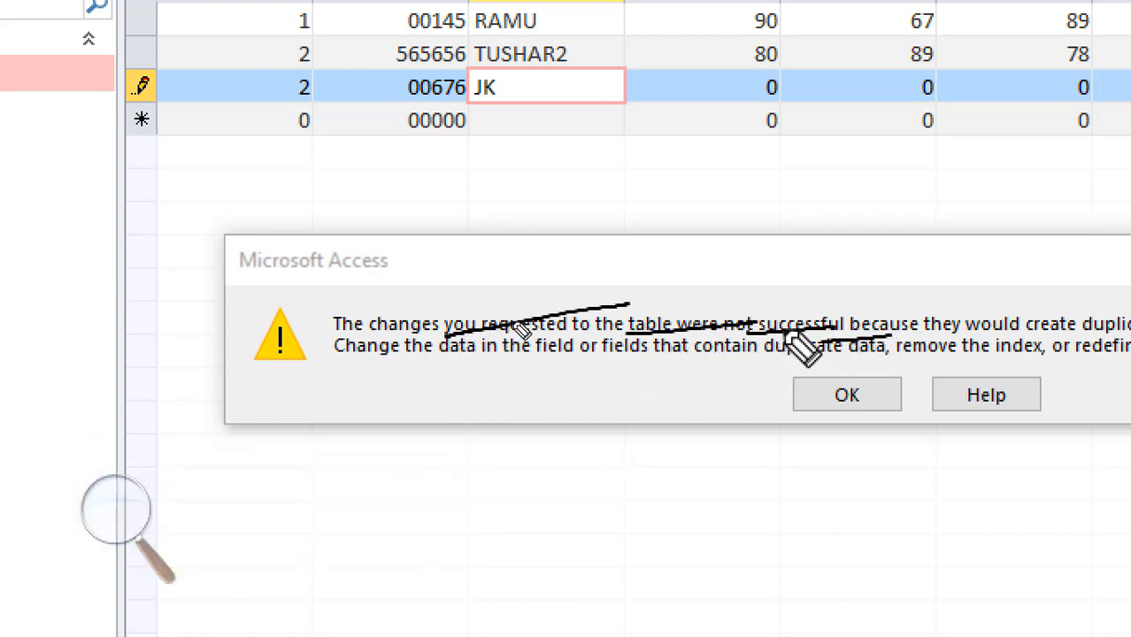
drag(818, 299, 857, 328)
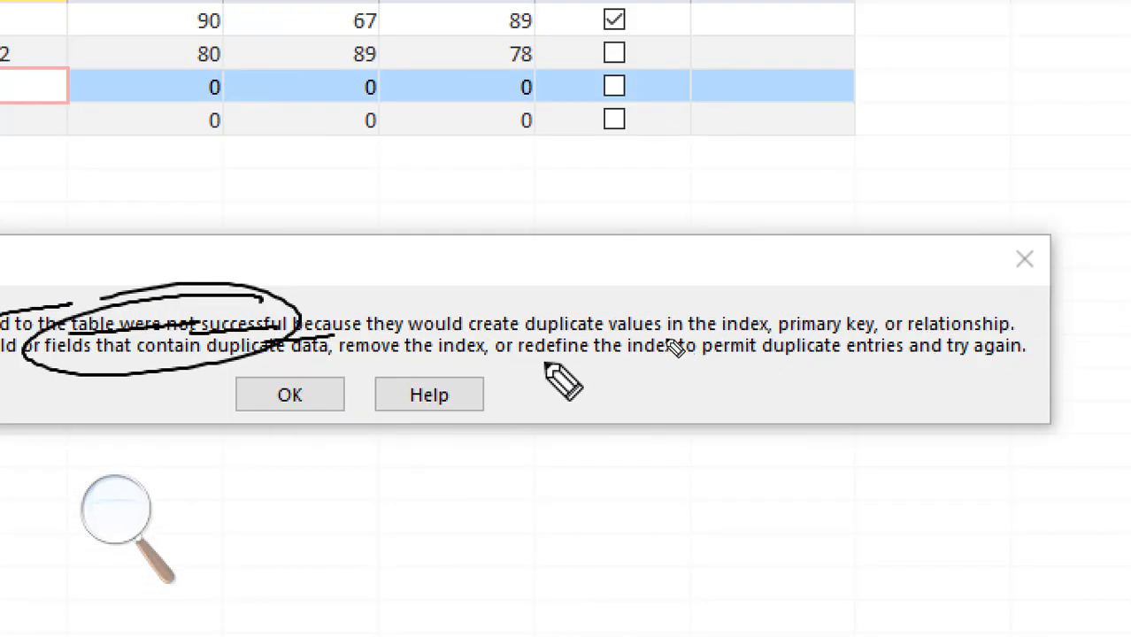
drag(550, 338, 629, 332)
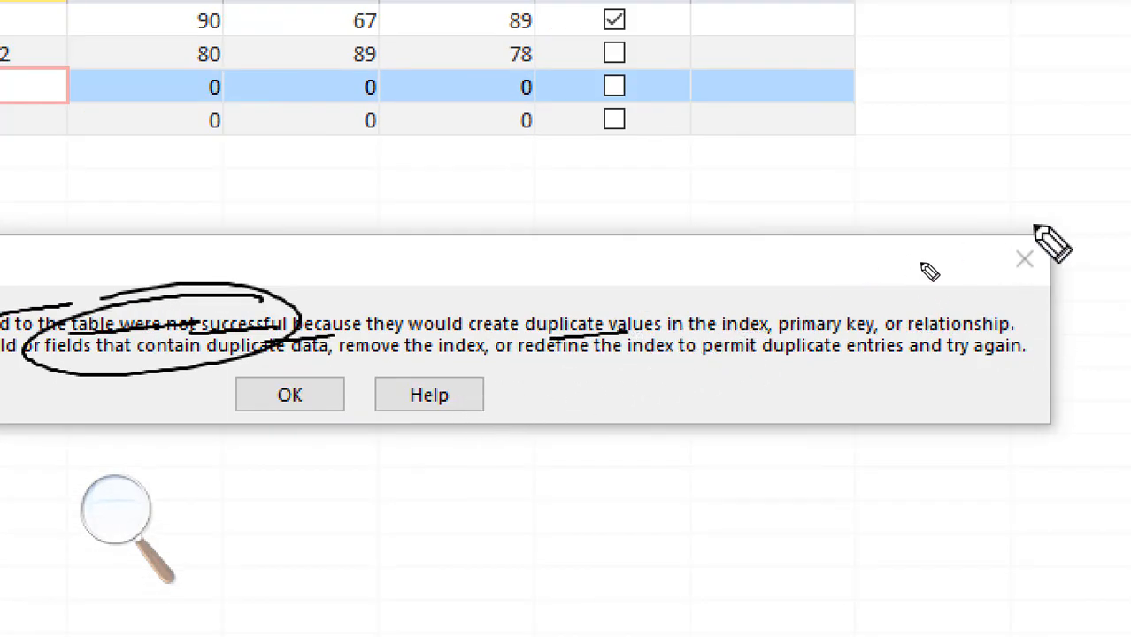
Step: Return the magnification to 100% and clear all pen marks from the error message
click(121, 517)
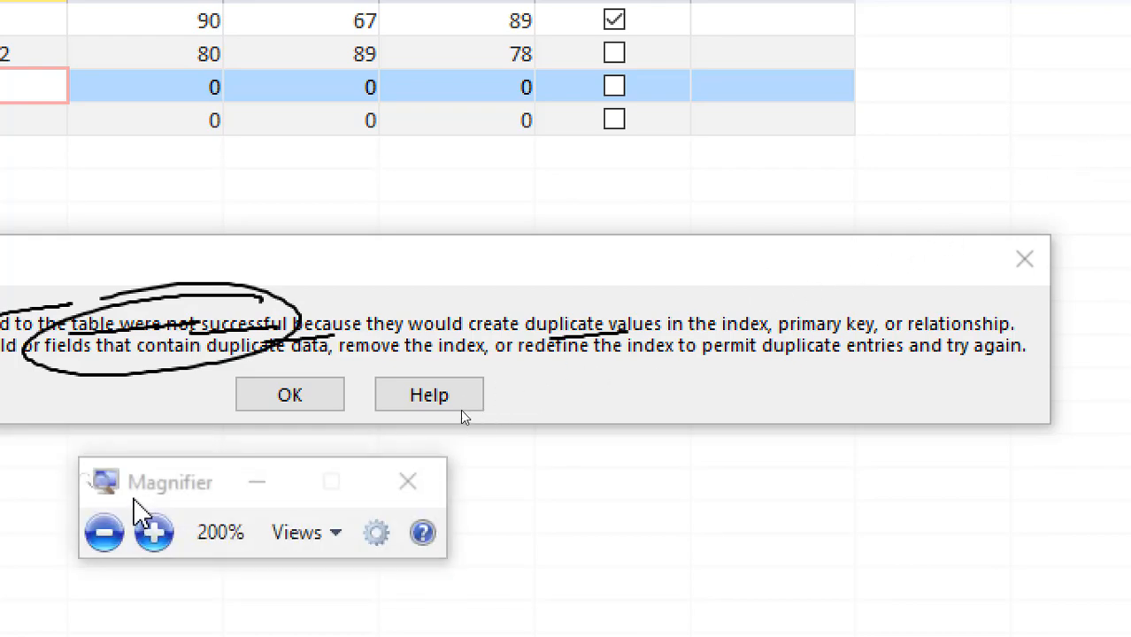
click(101, 533)
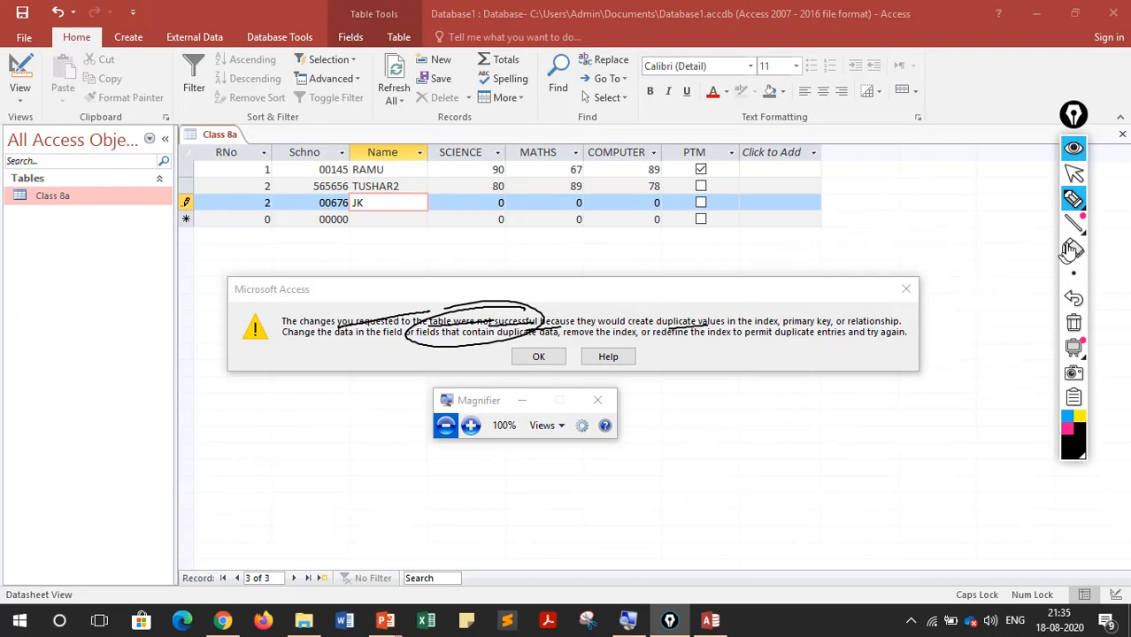
click(1072, 324)
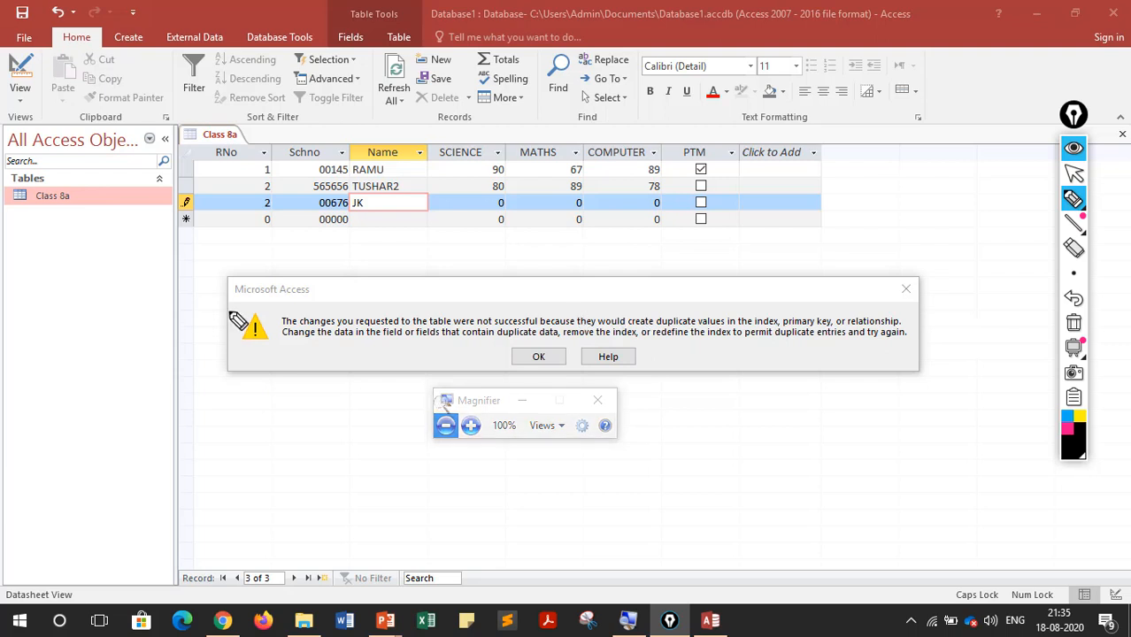
Step: Circle the duplicate RNo values, link them by a line to a circled handwritten "RNo" note, and clear the annotations
mouse_move(268, 169)
mouse_down()
mouse_move(307, 202)
mouse_move(255, 169)
mouse_move(151, 341)
mouse_up()
mouse_move(59, 384)
mouse_down()
mouse_move(78, 402)
mouse_move(113, 390)
mouse_move(99, 443)
mouse_move(90, 355)
mouse_move(7, 395)
mouse_up()
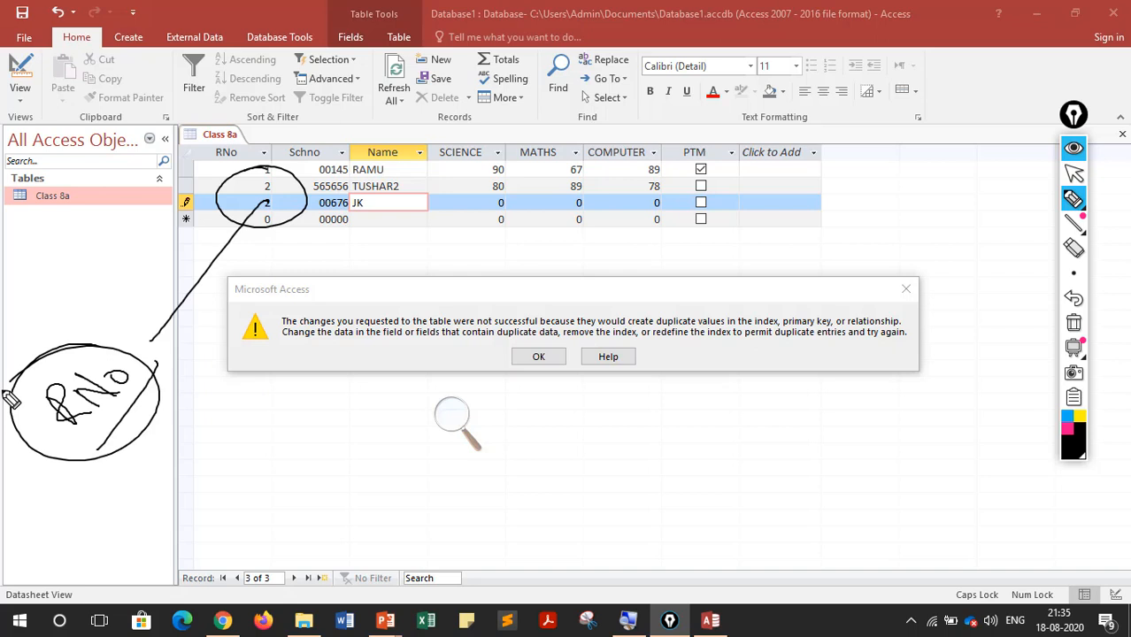
click(1073, 323)
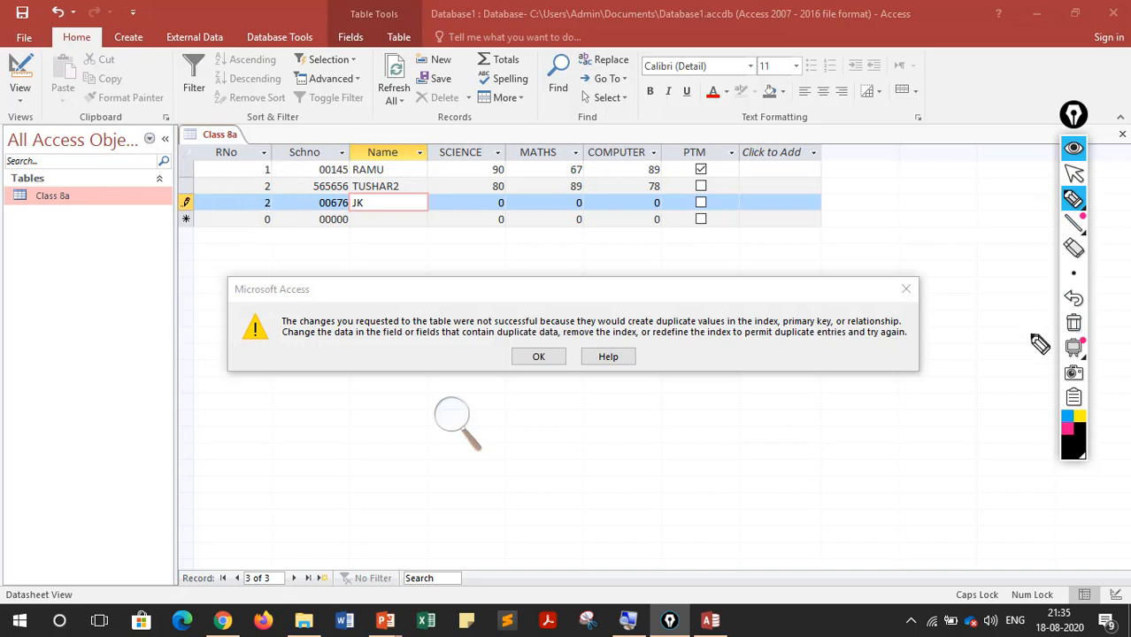